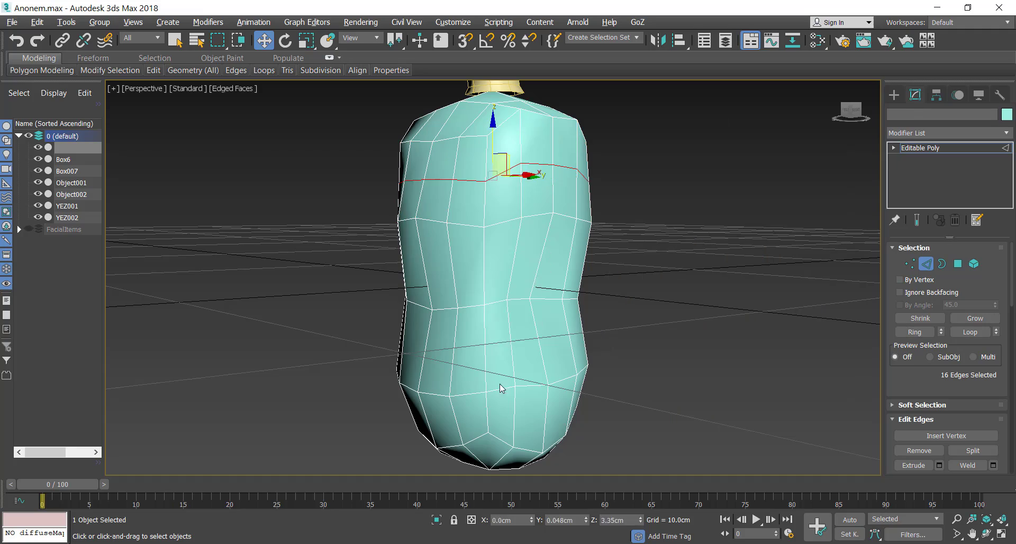
- Expand the chest edge loop selection to its rings and connect those edges to refine the torso mesh
{"action": "left_click", "coordinate": [915, 333]}
{"action": "right_click", "coordinate": [643, 284]}
{"action": "left_click", "coordinate": [575, 384]}
{"action": "left_click", "coordinate": [501, 340]}
{"action": "middle_click_drag", "start_coordinate": [530, 228], "coordinate": [501, 213], "text": "alt"}
{"action": "key", "text": "1"}
{"action": "key", "text": "ctrl+r"}
{"action": "scroll", "coordinate": [530, 195], "scroll_direction": "down", "scroll_amount": 5}
{"action": "scroll", "coordinate": [535, 265], "scroll_direction": "up", "scroll_amount": 8}
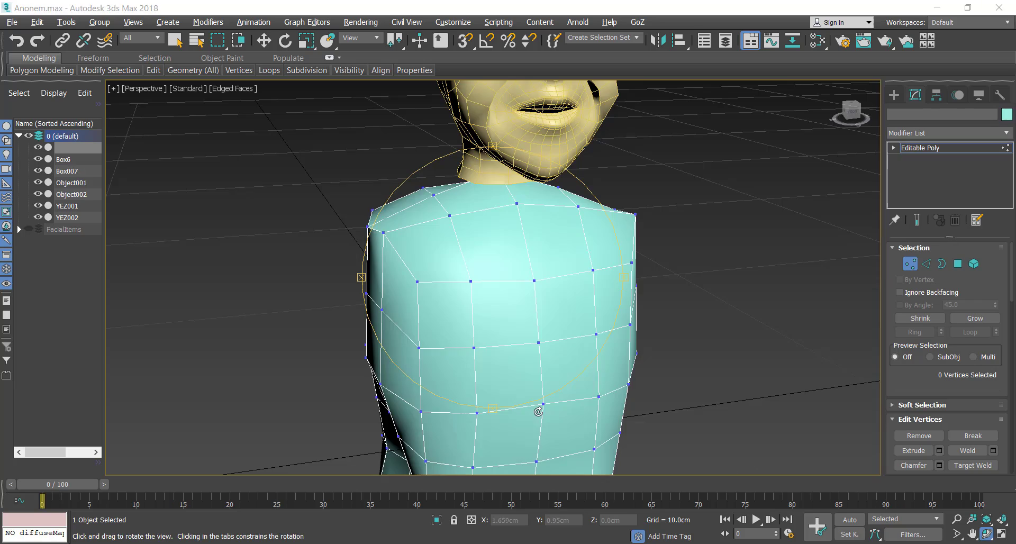
- Isolate the torso and inset the four polygons on top where the neck joins
{"action": "key", "text": "alt+q"}
{"action": "middle_click_drag", "start_coordinate": [538, 212], "coordinate": [609, 323], "text": "alt"}
{"action": "left_click", "coordinate": [958, 263]}
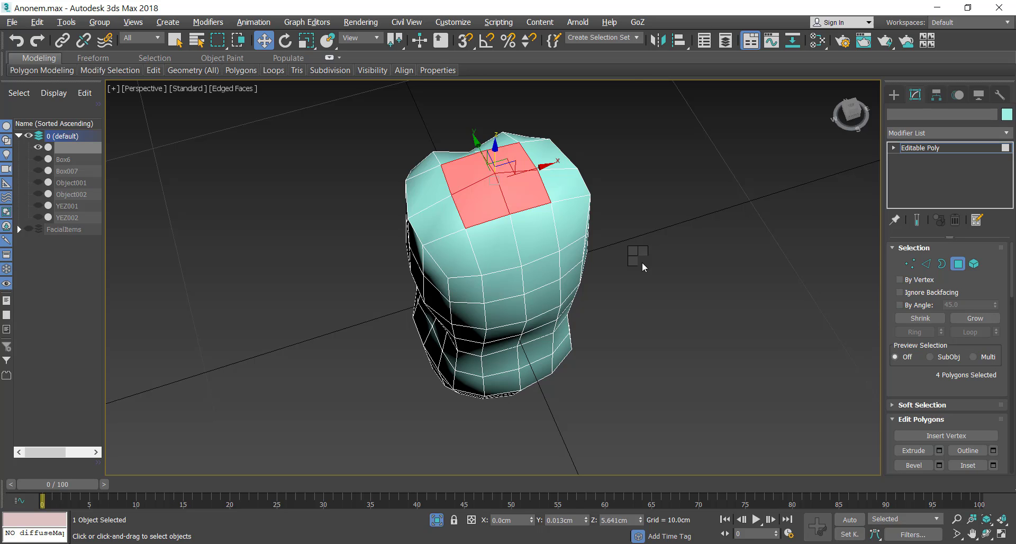
{"action": "left_click", "coordinate": [529, 318]}
{"action": "left_click_drag", "start_coordinate": [506, 302], "coordinate": [506, 283]}
{"action": "left_click", "coordinate": [501, 321]}
- Adjust the edges and vertices around the inset neck area of the torso
{"action": "middle_click_drag", "start_coordinate": [643, 307], "coordinate": [610, 283], "text": "alt"}
{"action": "scroll", "coordinate": [529, 265], "scroll_direction": "up", "scroll_amount": 5}
{"action": "mouse_move", "coordinate": [530, 286]}
{"action": "middle_mouse_down", "text": "alt"}
{"action": "mouse_move", "coordinate": [461, 259]}
{"action": "mouse_move", "coordinate": [545, 297]}
{"action": "middle_mouse_up", "text": "alt"}
{"action": "key", "text": "w"}
{"action": "key", "text": "2"}
{"action": "middle_click_drag", "start_coordinate": [297, 297], "coordinate": [528, 238], "text": "alt"}
{"action": "key", "text": "1"}
{"action": "key", "text": "w"}
{"action": "right_click", "coordinate": [754, 366]}
{"action": "left_click", "coordinate": [730, 314]}
{"action": "middle_click_drag", "start_coordinate": [672, 291], "coordinate": [561, 260], "text": "alt"}
- Inset the eight polygons on the upper sides of the torso for the arm sockets and move them
{"action": "right_click", "coordinate": [652, 296]}
{"action": "left_click", "coordinate": [539, 338]}
{"action": "left_click", "coordinate": [500, 322]}
{"action": "left_click_drag", "start_coordinate": [588, 352], "coordinate": [608, 344]}
{"action": "middle_click_drag", "start_coordinate": [534, 297], "coordinate": [624, 272], "text": "alt"}
{"action": "right_click", "coordinate": [630, 269]}
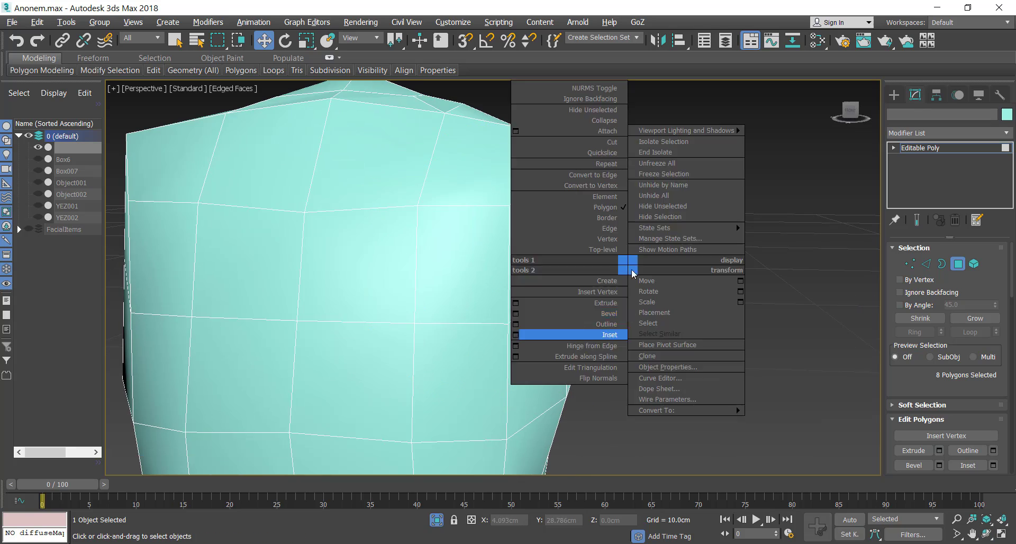
{"action": "left_click", "coordinate": [644, 281]}
{"action": "left_click_drag", "start_coordinate": [618, 251], "coordinate": [635, 254]}
- Move vertices on the lower side of the torso to shape the area where the leg attaches
{"action": "scroll", "coordinate": [630, 255], "scroll_direction": "down", "scroll_amount": 4}
{"action": "middle_click_drag", "start_coordinate": [630, 255], "coordinate": [434, 193], "text": "alt"}
{"action": "scroll", "coordinate": [530, 254], "scroll_direction": "up", "scroll_amount": 3}
{"action": "middle_click_drag", "start_coordinate": [556, 275], "coordinate": [581, 291], "text": "alt"}
{"action": "key", "text": "1"}
{"action": "left_click", "coordinate": [604, 286]}
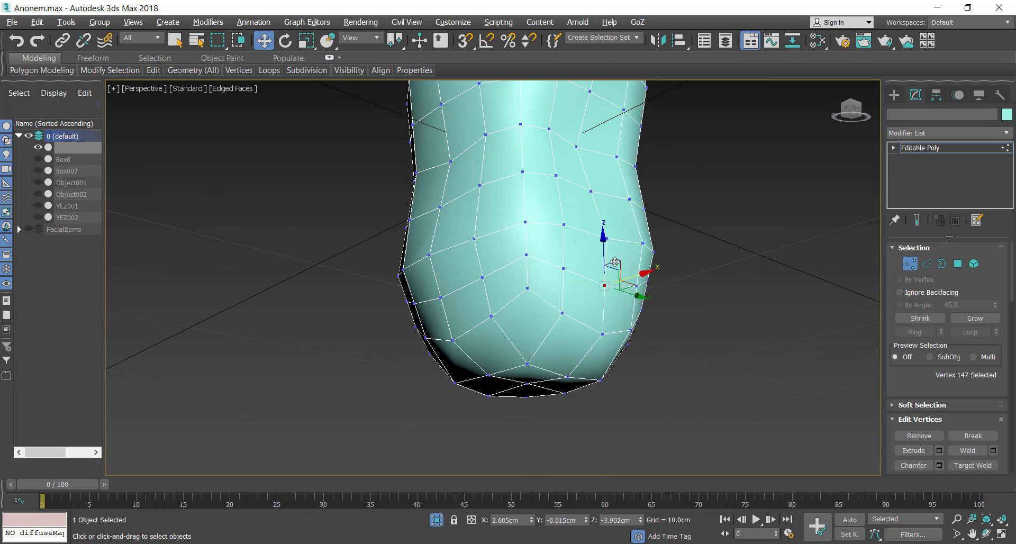
{"action": "left_click", "coordinate": [605, 238]}
{"action": "middle_click_drag", "start_coordinate": [606, 238], "coordinate": [630, 231], "text": "alt"}
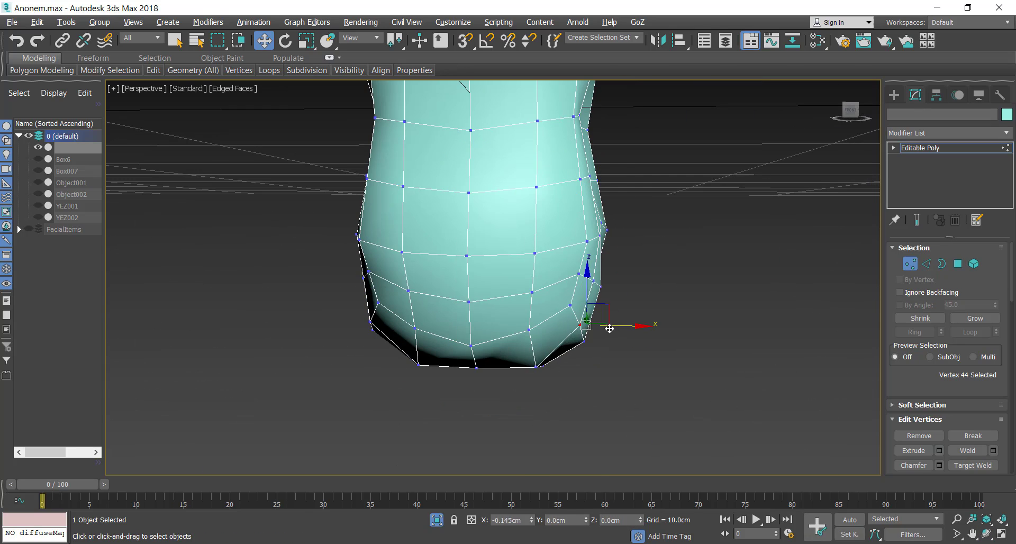
{"action": "left_click_drag", "start_coordinate": [609, 329], "coordinate": [608, 328]}
- Reposition the vertices along the outer hip contour in the front view
{"action": "key", "text": "f"}
{"action": "middle_click_drag", "start_coordinate": [610, 318], "coordinate": [615, 259]}
{"action": "scroll", "coordinate": [476, 273], "scroll_direction": "up", "scroll_amount": 6}
{"action": "left_click_drag", "start_coordinate": [211, 235], "coordinate": [254, 275]}
{"action": "left_click_drag", "start_coordinate": [255, 249], "coordinate": [225, 258]}
{"action": "middle_click_drag", "start_coordinate": [338, 122], "coordinate": [394, 353]}
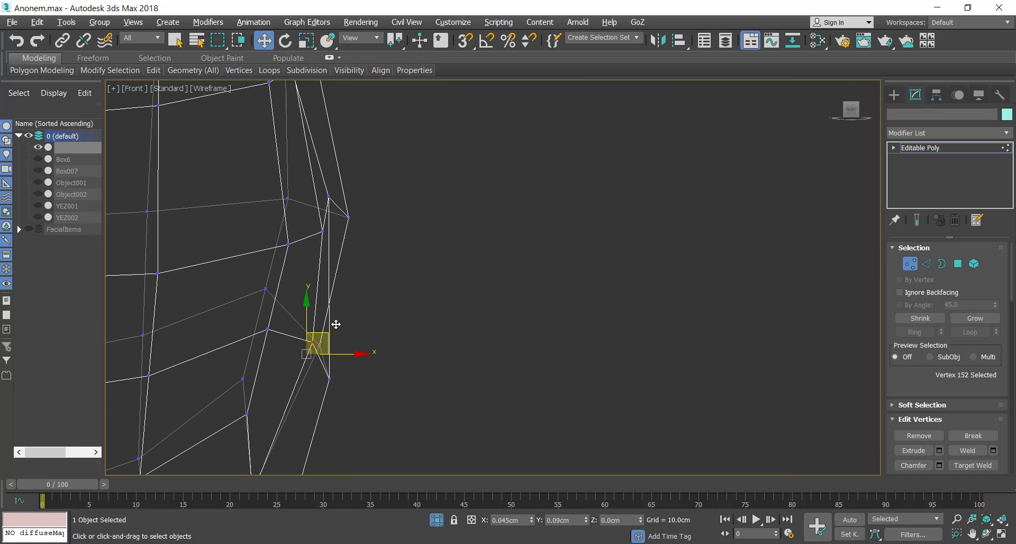
{"action": "left_click_drag", "start_coordinate": [336, 325], "coordinate": [338, 321]}
{"action": "key", "text": "p"}
- Fine-tune the remaining vertices around the leg socket in the perspective view
{"action": "middle_click_drag", "start_coordinate": [550, 254], "coordinate": [588, 239], "text": "alt"}
{"action": "left_click", "coordinate": [577, 227]}
{"action": "left_click_drag", "start_coordinate": [589, 218], "coordinate": [588, 209]}
{"action": "middle_click_drag", "start_coordinate": [561, 244], "coordinate": [515, 263], "text": "alt"}
{"action": "left_click", "coordinate": [526, 284]}
{"action": "left_click_drag", "start_coordinate": [562, 286], "coordinate": [596, 315]}
- Inset the four polygons on the lower hip and move the inset faces
{"action": "key", "text": "4"}
{"action": "right_click", "coordinate": [753, 320]}
{"action": "left_click", "coordinate": [646, 390]}
{"action": "middle_click_drag", "start_coordinate": [524, 272], "coordinate": [594, 265], "text": "alt"}
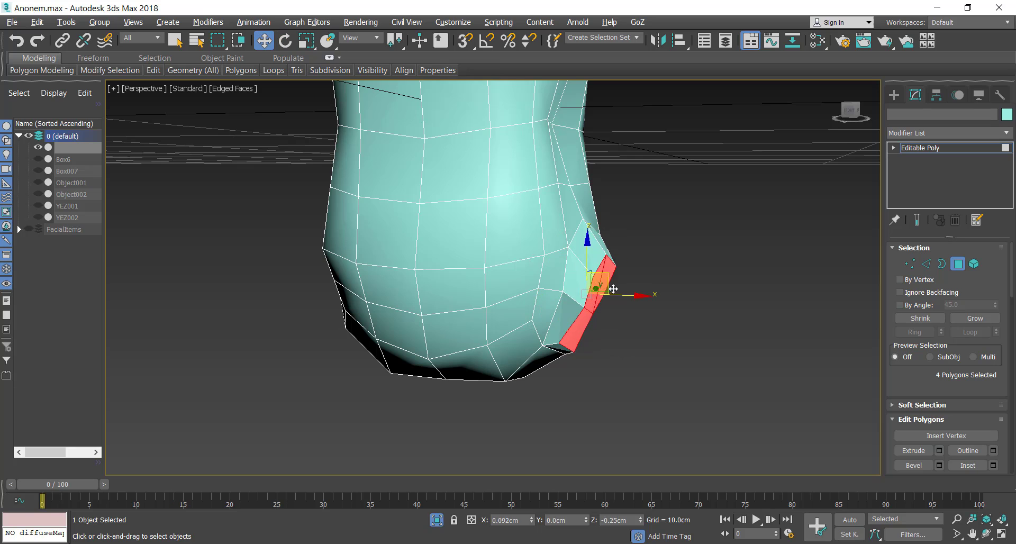
{"action": "left_click_drag", "start_coordinate": [613, 289], "coordinate": [612, 291]}
- Delete the selected inset hip polygons to open the leg hole in the torso
{"action": "right_click", "coordinate": [674, 366]}
{"action": "left_click", "coordinate": [655, 437]}
{"action": "key", "text": "Delete"}
{"action": "scroll", "coordinate": [628, 249], "scroll_direction": "down", "scroll_amount": 5}
{"action": "middle_click_drag", "start_coordinate": [629, 250], "coordinate": [519, 352], "text": "alt"}
{"action": "key", "text": "1"}
{"action": "key", "text": "1"}
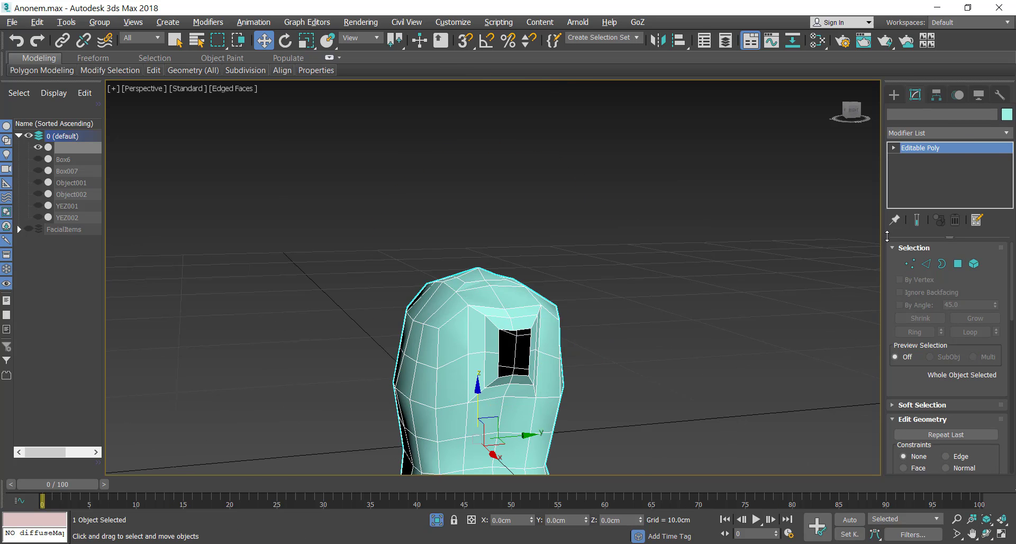
- Select the polygons of one half of the torso and delete them, leaving a half body
{"action": "key", "text": "alt+w"}
{"action": "left_click", "coordinate": [958, 264]}
{"action": "left_click_drag", "start_coordinate": [609, 110], "coordinate": [665, 275]}
{"action": "key", "text": "Delete"}
{"action": "left_click", "coordinate": [957, 265]}
- Send the half torso to ZBrush through GoZ and subdivide it twice
{"action": "left_click", "coordinate": [637, 22]}
{"action": "left_click", "coordinate": [645, 35]}
{"action": "key", "text": "ctrl+d"}
{"action": "key", "text": "ctrl+d"}
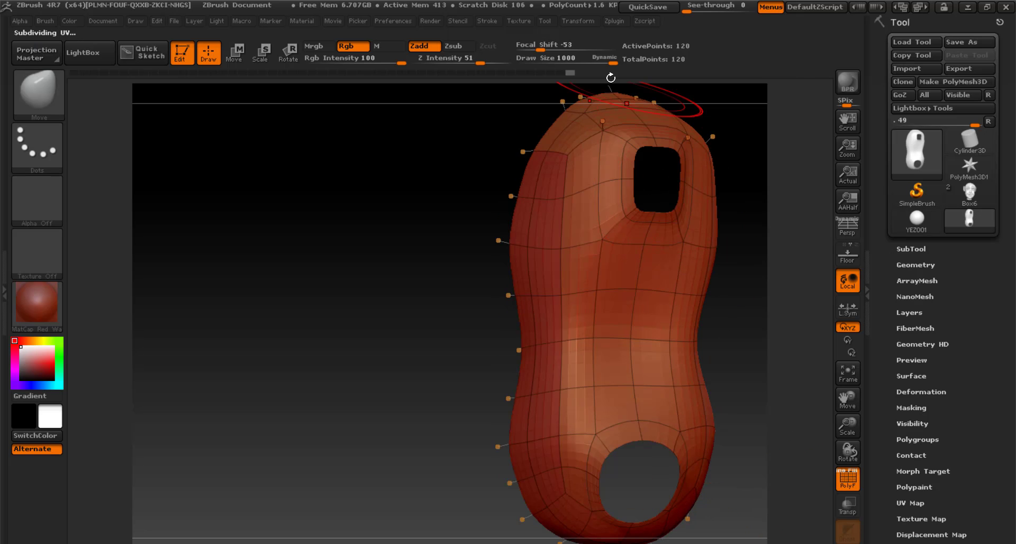
- Reshape the torso around the shoulder and armhole with the Move brush, setting the draw size to 579
{"action": "left_click_drag", "start_coordinate": [639, 151], "coordinate": [637, 137]}
{"action": "left_click_drag", "start_coordinate": [744, 222], "coordinate": [712, 224]}
{"action": "left_click_drag", "start_coordinate": [613, 62], "coordinate": [590, 63]}
{"action": "left_click_drag", "start_coordinate": [652, 141], "coordinate": [652, 129]}
{"action": "left_click_drag", "start_coordinate": [683, 418], "coordinate": [832, 427]}
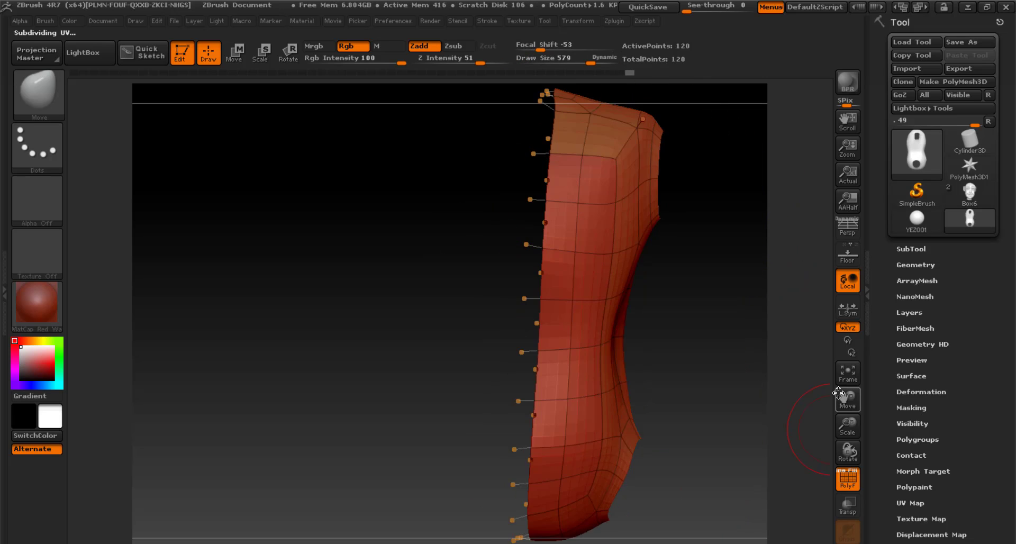
- Push the torso's side and back contours into shape from several angles with the Move brush
{"action": "left_click_drag", "start_coordinate": [725, 264], "coordinate": [665, 385], "text": "alt"}
{"action": "left_click_drag", "start_coordinate": [587, 233], "coordinate": [590, 244]}
{"action": "left_click_drag", "start_coordinate": [662, 375], "coordinate": [530, 379]}
{"action": "left_click_drag", "start_coordinate": [709, 492], "coordinate": [688, 265], "text": "alt"}
{"action": "left_click_drag", "start_coordinate": [574, 315], "coordinate": [574, 307]}
{"action": "left_click_drag", "start_coordinate": [682, 344], "coordinate": [789, 344]}
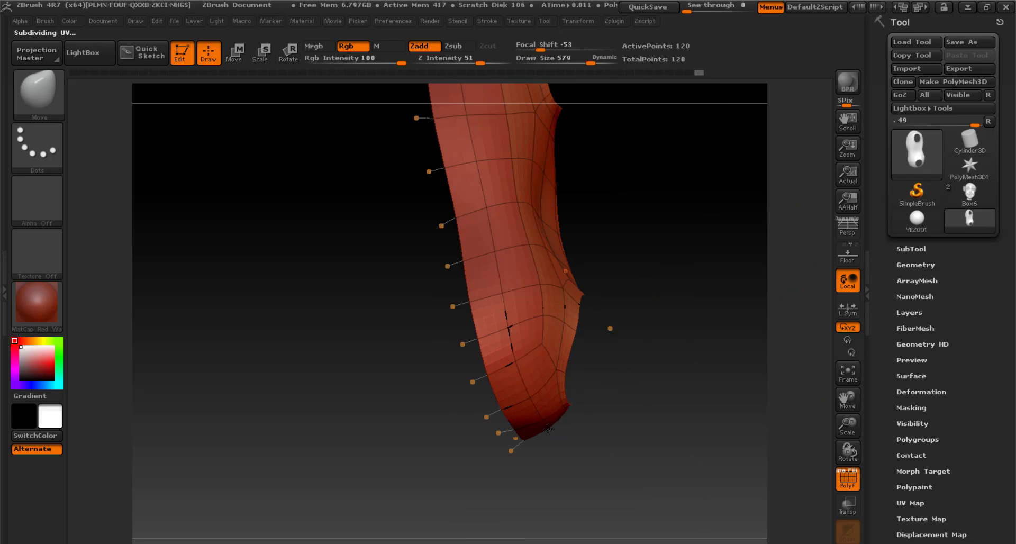
- Refine the crotch, hip and waist contours of the half torso with the Move brush
{"action": "left_click_drag", "start_coordinate": [550, 418], "coordinate": [537, 430]}
{"action": "left_click_drag", "start_coordinate": [711, 365], "coordinate": [574, 364]}
{"action": "left_click_drag", "start_coordinate": [496, 319], "coordinate": [489, 317]}
{"action": "mouse_move", "coordinate": [371, 402]}
{"action": "left_mouse_down"}
{"action": "mouse_move", "coordinate": [479, 410]}
{"action": "mouse_move", "coordinate": [614, 471]}
{"action": "left_mouse_up"}
{"action": "left_click_drag", "start_coordinate": [625, 311], "coordinate": [610, 313]}
{"action": "key", "text": "f"}
{"action": "mouse_move", "coordinate": [703, 318]}
{"action": "left_mouse_down"}
{"action": "mouse_move", "coordinate": [603, 296]}
{"action": "mouse_move", "coordinate": [596, 281]}
{"action": "left_mouse_up"}
{"action": "left_click_drag", "start_coordinate": [568, 240], "coordinate": [559, 239]}
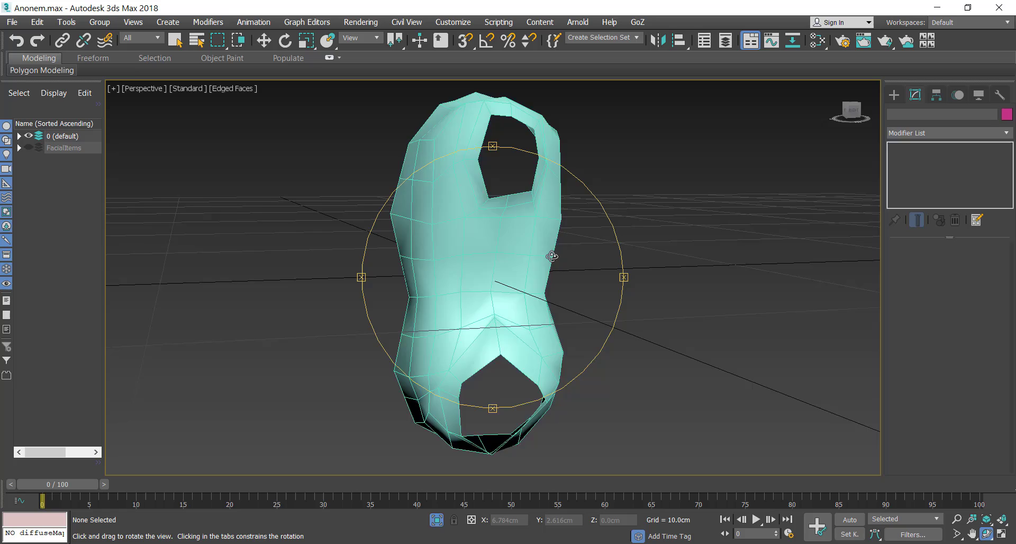
- Create an eight-sided cylinder below the hip for the leg, about 1.62 cm in radius and 14.19 cm long
{"action": "scroll", "coordinate": [508, 275], "scroll_direction": "up", "scroll_amount": 3}
{"action": "left_click", "coordinate": [894, 95]}
{"action": "left_click", "coordinate": [919, 200]}
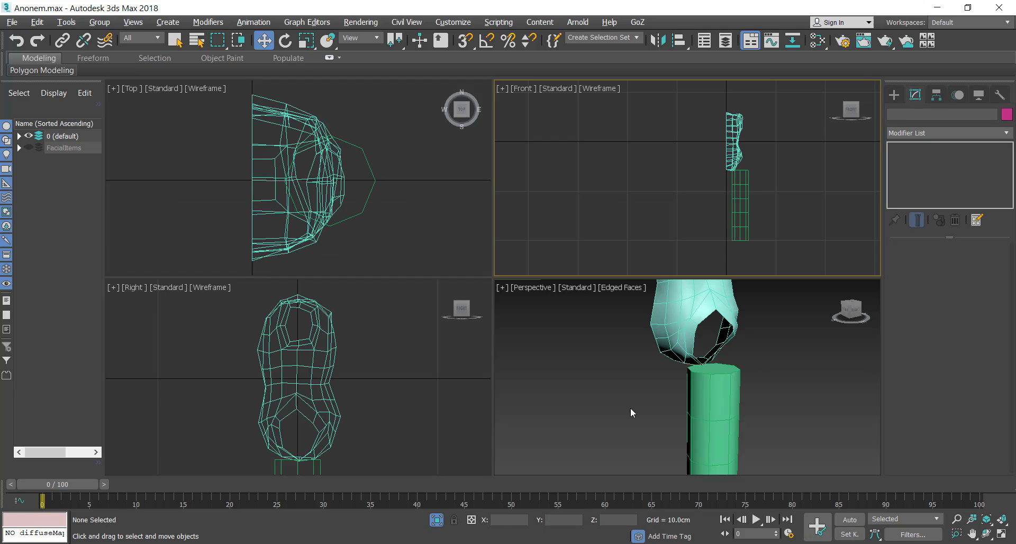
{"action": "key", "text": "alt+w"}
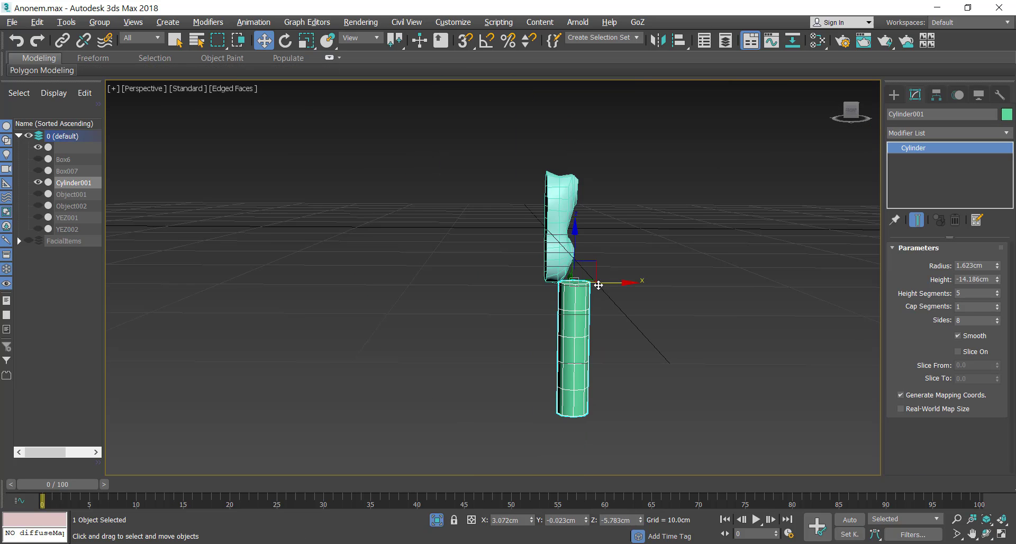
- Set the leg cylinder's radius to 1.185 cm and height to -11.349 cm, and position it at X 2.766 cm
{"action": "key", "text": "alt+w"}
{"action": "key", "text": "alt+w"}
{"action": "key", "text": "w"}
{"action": "scroll", "coordinate": [528, 187], "scroll_direction": "down", "scroll_amount": 2}
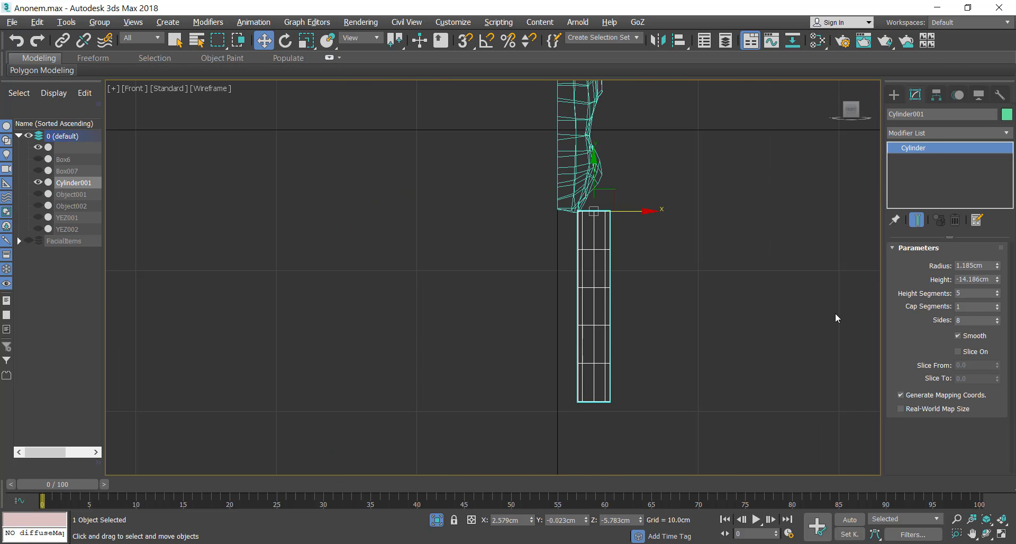
{"action": "scroll", "coordinate": [596, 145], "scroll_direction": "up", "scroll_amount": 2}
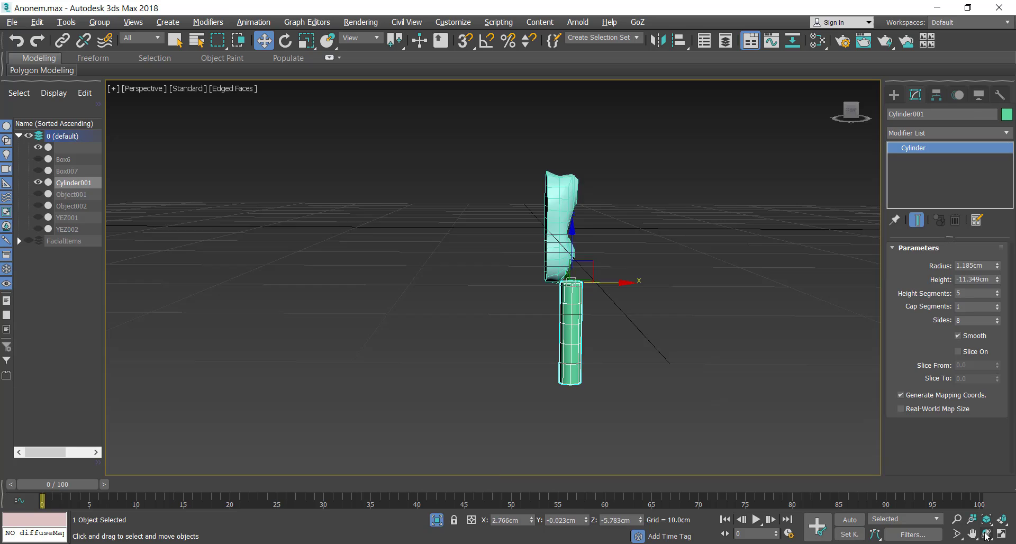
- Convert the leg cylinder to an editable poly and delete its top cap polygon
{"action": "right_click", "coordinate": [592, 286]}
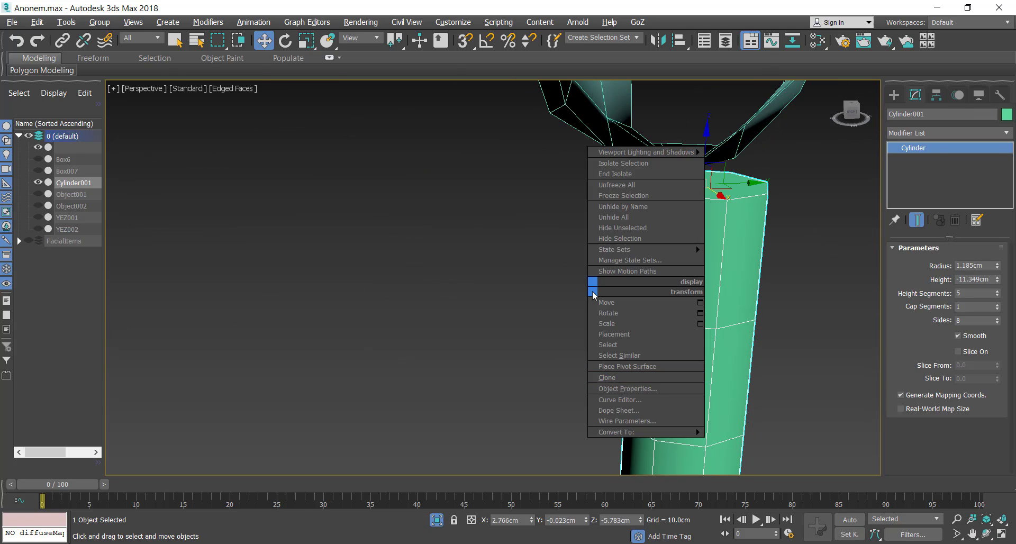
{"action": "left_click", "coordinate": [697, 187]}
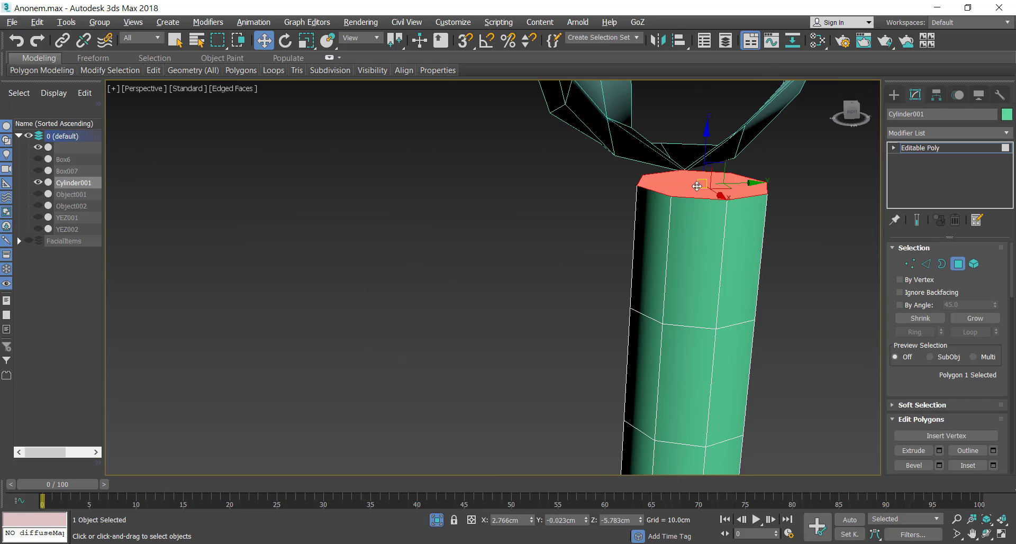
{"action": "key", "text": "Delete"}
- Add an edge loop around the middle of the leg cylinder and select the eight adjoining knee polygons
{"action": "scroll", "coordinate": [697, 186], "scroll_direction": "down", "scroll_amount": 5}
{"action": "middle_click_drag", "start_coordinate": [624, 317], "coordinate": [594, 272], "text": "alt"}
{"action": "scroll", "coordinate": [594, 272], "scroll_direction": "up", "scroll_amount": 4}
{"action": "key", "text": "2"}
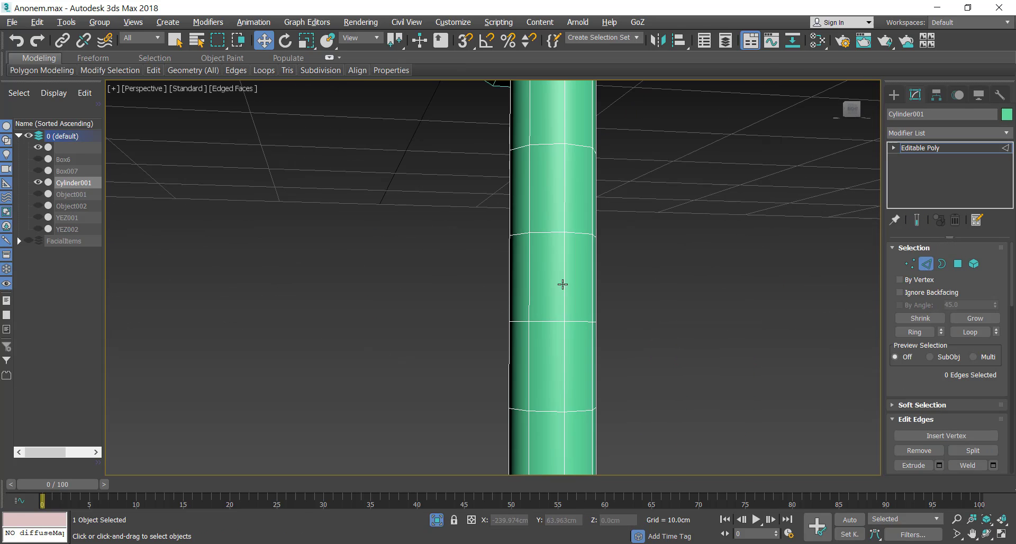
{"action": "left_click", "coordinate": [563, 284]}
{"action": "key", "text": "alt+r"}
{"action": "left_click_drag", "start_coordinate": [506, 280], "coordinate": [516, 273]}
{"action": "middle_click_drag", "start_coordinate": [547, 287], "coordinate": [566, 288], "text": "alt"}
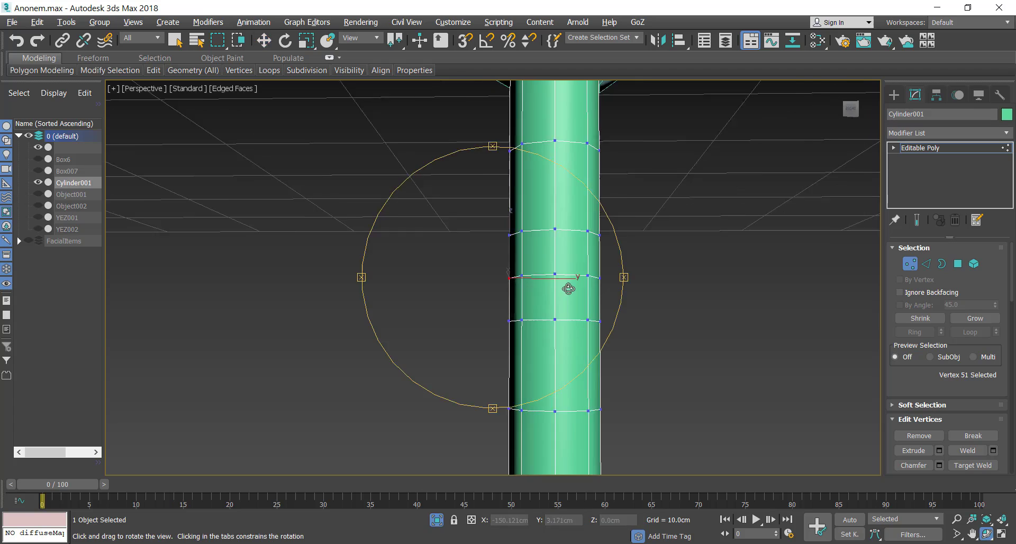
{"action": "left_click_drag", "start_coordinate": [574, 276], "coordinate": [569, 276]}
{"action": "left_click", "coordinate": [957, 263], "text": "ctrl"}
{"action": "right_click", "coordinate": [648, 304]}
{"action": "left_click", "coordinate": [635, 371]}
{"action": "key", "text": "ctrl+z"}
- Inset the eight selected knee polygons and connect the vertical edge ring running through the inset
{"action": "left_click", "coordinate": [993, 466]}
{"action": "middle_click_drag", "start_coordinate": [424, 286], "coordinate": [513, 293], "text": "alt"}
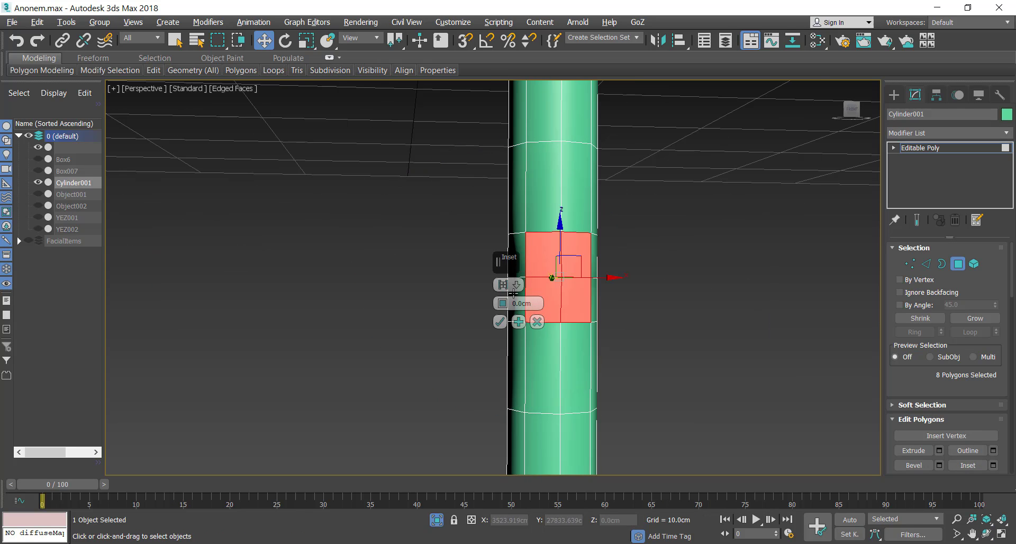
{"action": "left_click", "coordinate": [577, 266]}
{"action": "left_click", "coordinate": [578, 290], "text": "ctrl"}
{"action": "key", "text": "alt+r"}
{"action": "right_click", "coordinate": [698, 325]}
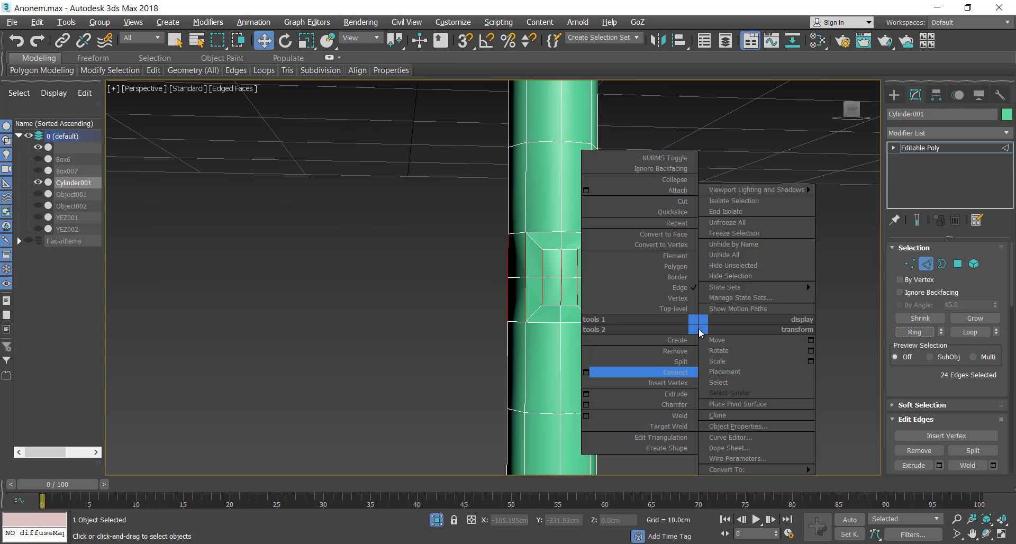
{"action": "left_click", "coordinate": [680, 372]}
{"action": "scroll", "coordinate": [615, 286], "scroll_direction": "down", "scroll_amount": 5}
{"action": "middle_click_drag", "start_coordinate": [771, 461], "coordinate": [578, 417], "text": "alt"}
{"action": "left_click", "coordinate": [927, 267]}
{"action": "scroll", "coordinate": [572, 359], "scroll_direction": "down", "scroll_amount": 5}
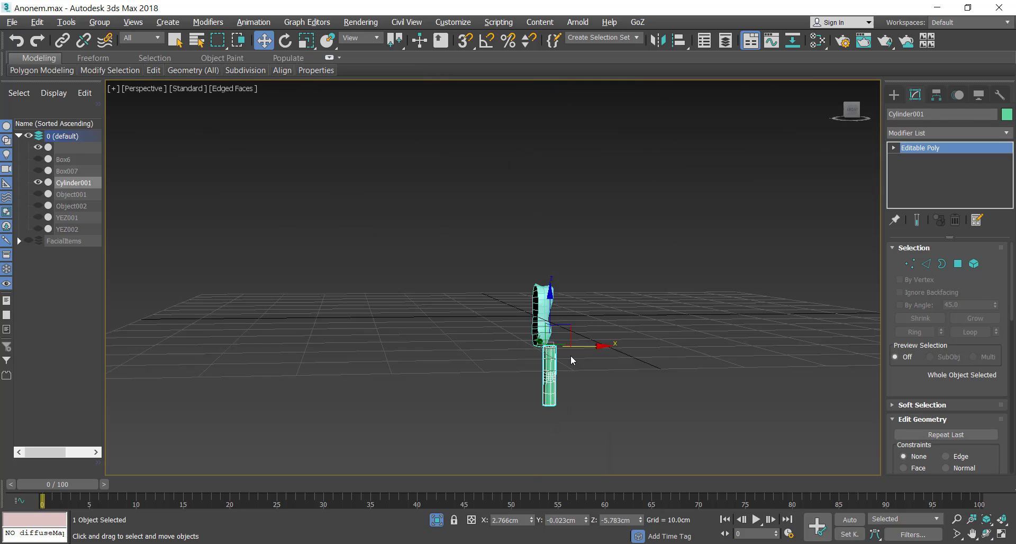
- Create a second cylinder for the arm and move it beside the shoulder at X 3.982 cm, Z 3.412 cm
{"action": "left_click", "coordinate": [893, 95]}
{"action": "left_click", "coordinate": [919, 200]}
{"action": "key", "text": "alt+w"}
{"action": "left_click_drag", "start_coordinate": [338, 202], "coordinate": [358, 203]}
{"action": "key", "text": "alt+w"}
{"action": "left_click_drag", "start_coordinate": [553, 205], "coordinate": [573, 164]}
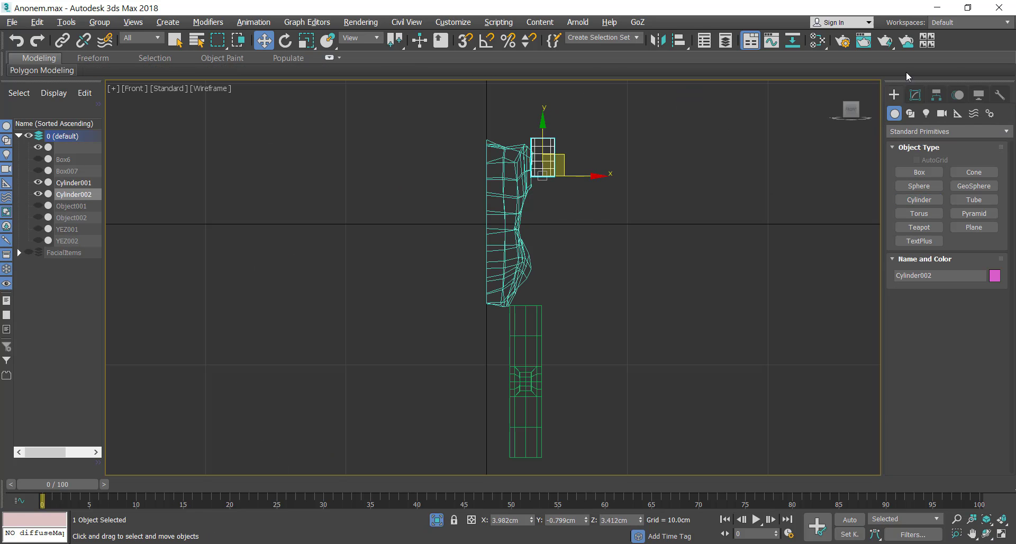
- Set the arm cylinder's height to -9.066 cm and its radius to 0.669 cm
{"action": "left_click", "coordinate": [915, 94]}
{"action": "left_click_drag", "start_coordinate": [997, 281], "coordinate": [997, 312]}
{"action": "middle_click_drag", "start_coordinate": [710, 325], "coordinate": [649, 331]}
{"action": "scroll", "coordinate": [650, 330], "scroll_direction": "up", "scroll_amount": 3}
{"action": "left_click_drag", "start_coordinate": [997, 266], "coordinate": [998, 275]}
- Rotate the arm cylinder 90 degrees so it extends horizontally outward from the shoulder
{"action": "left_click", "coordinate": [498, 274]}
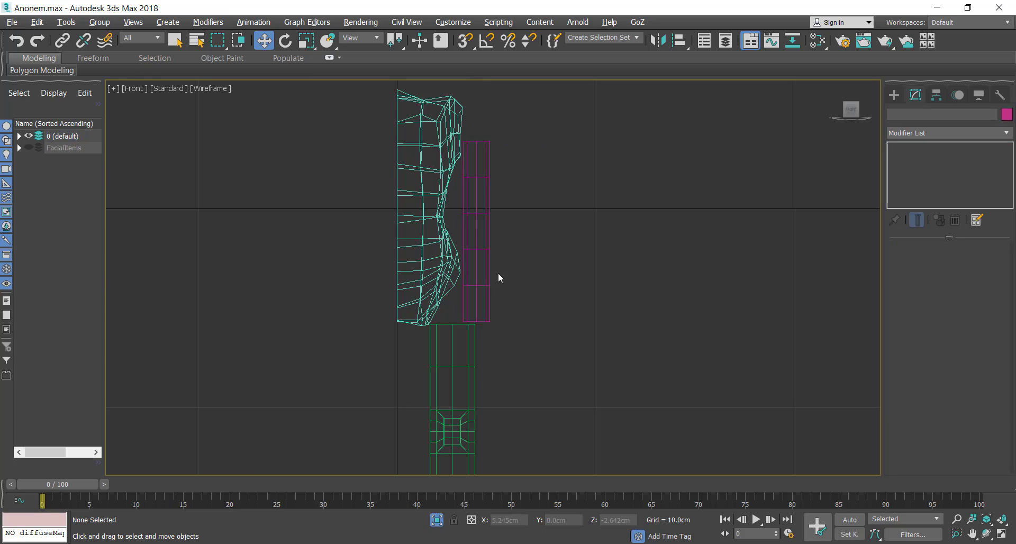
{"action": "key", "text": "ctrl+z"}
{"action": "left_click_drag", "start_coordinate": [511, 107], "coordinate": [487, 88]}
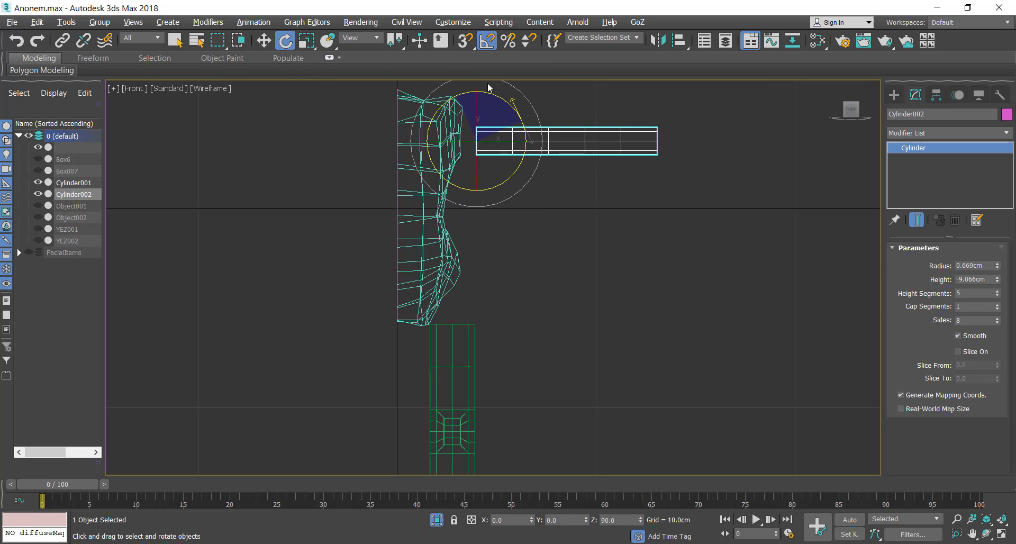
{"action": "key", "text": "w"}
{"action": "middle_click_drag", "start_coordinate": [507, 185], "coordinate": [455, 299]}
{"action": "left_click", "coordinate": [456, 298]}
- Convert the arm cylinder to an editable poly and switch to editing its vertices
{"action": "scroll", "coordinate": [476, 291], "scroll_direction": "up", "scroll_amount": 5}
{"action": "left_click", "coordinate": [893, 95]}
{"action": "right_click", "coordinate": [664, 244]}
{"action": "mouse_move", "coordinate": [741, 389]}
{"action": "left_click", "coordinate": [794, 400]}
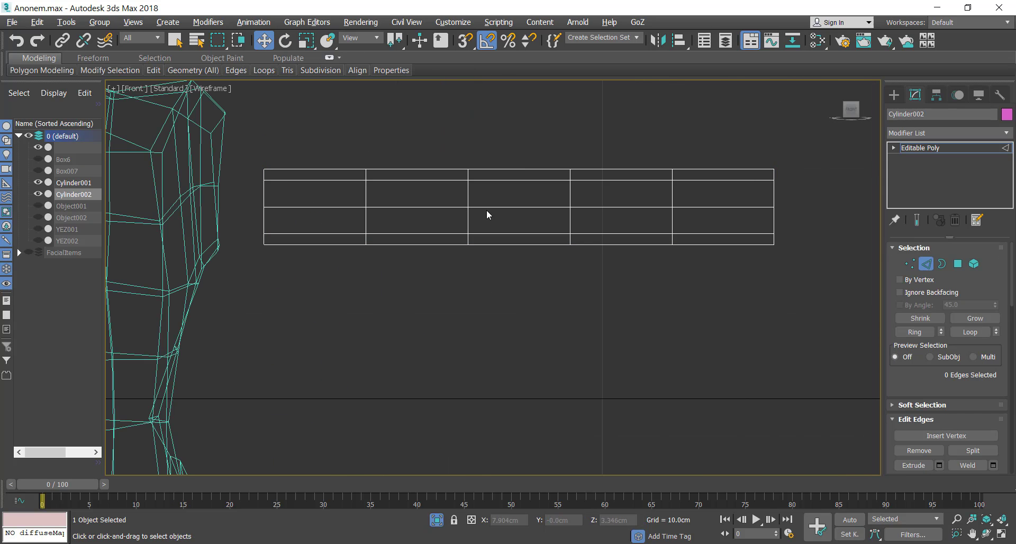
{"action": "key", "text": "1"}
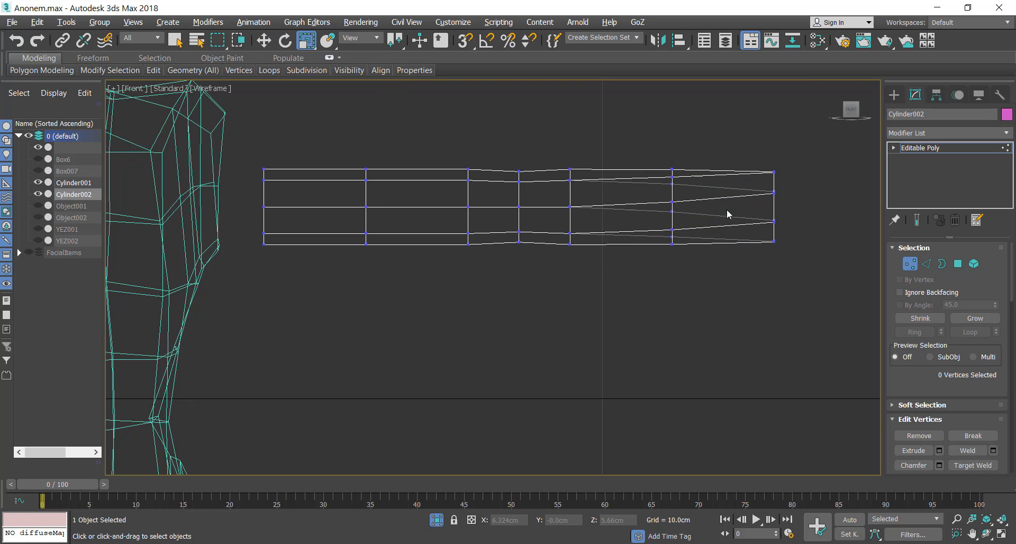
- Select the polygons around the arm cylinder's elbow and inset them
{"action": "left_click", "coordinate": [958, 265], "text": "ctrl"}
{"action": "right_click", "coordinate": [611, 241]}
{"action": "left_click", "coordinate": [475, 313]}
{"action": "left_click_drag", "start_coordinate": [503, 304], "coordinate": [503, 318]}
{"action": "left_click", "coordinate": [502, 323]}
- Connect the edges running through both halves of the elbow inset to add a loop on each side of the joint
{"action": "key", "text": "2"}
{"action": "right_click", "coordinate": [540, 241]}
{"action": "left_click", "coordinate": [490, 313]}
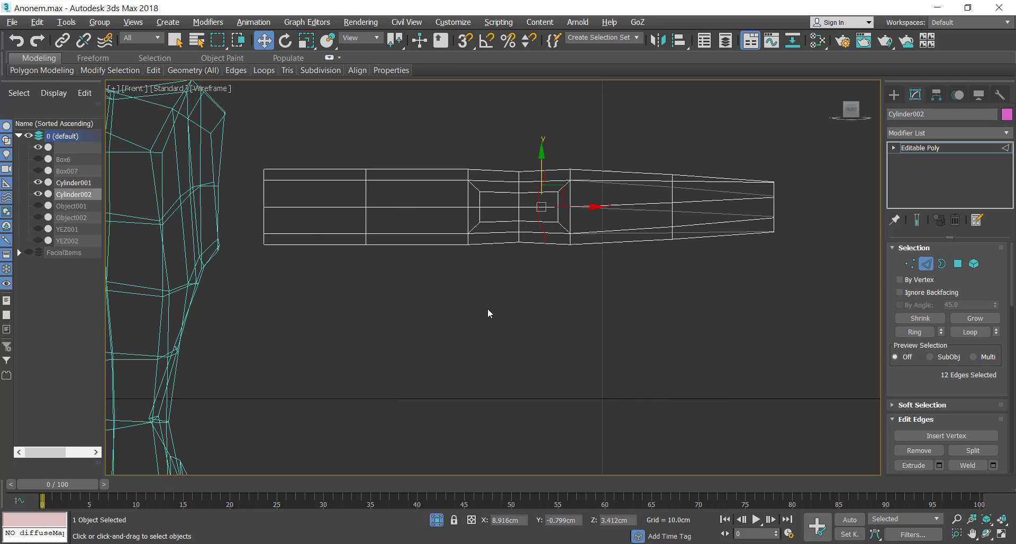
{"action": "left_click_drag", "start_coordinate": [500, 150], "coordinate": [496, 260]}
{"action": "right_click", "coordinate": [497, 260]}
{"action": "left_click", "coordinate": [449, 328]}
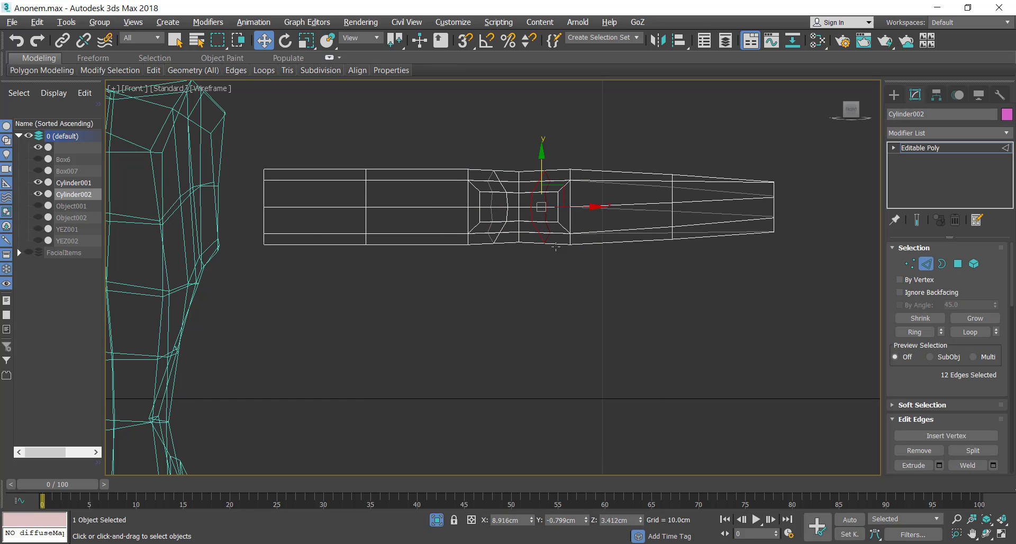
- Reopen the arm cylinder for sub-object editing in the perspective view
{"action": "scroll", "coordinate": [555, 247], "scroll_direction": "down", "scroll_amount": 4}
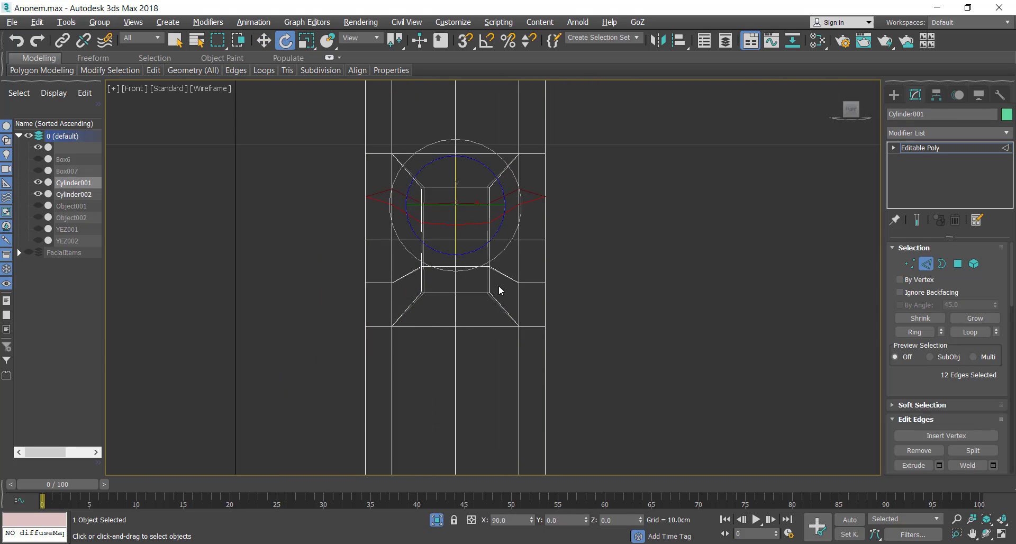
{"action": "left_click", "coordinate": [636, 301]}
{"action": "key", "text": "w"}
{"action": "scroll", "coordinate": [636, 300], "scroll_direction": "down", "scroll_amount": 5}
{"action": "scroll", "coordinate": [734, 390], "scroll_direction": "up", "scroll_amount": 2}
{"action": "key", "text": "p"}
{"action": "mouse_move", "coordinate": [734, 391]}
{"action": "middle_mouse_down", "text": "alt"}
{"action": "mouse_move", "coordinate": [590, 320]}
{"action": "mouse_move", "coordinate": [521, 253]}
{"action": "mouse_move", "coordinate": [430, 276]}
{"action": "middle_mouse_up", "text": "alt"}
{"action": "key", "text": "2"}
{"action": "left_click_drag", "start_coordinate": [361, 307], "coordinate": [383, 303]}
{"action": "left_click", "coordinate": [894, 94]}
{"action": "left_click", "coordinate": [915, 95]}
{"action": "key", "text": "4"}
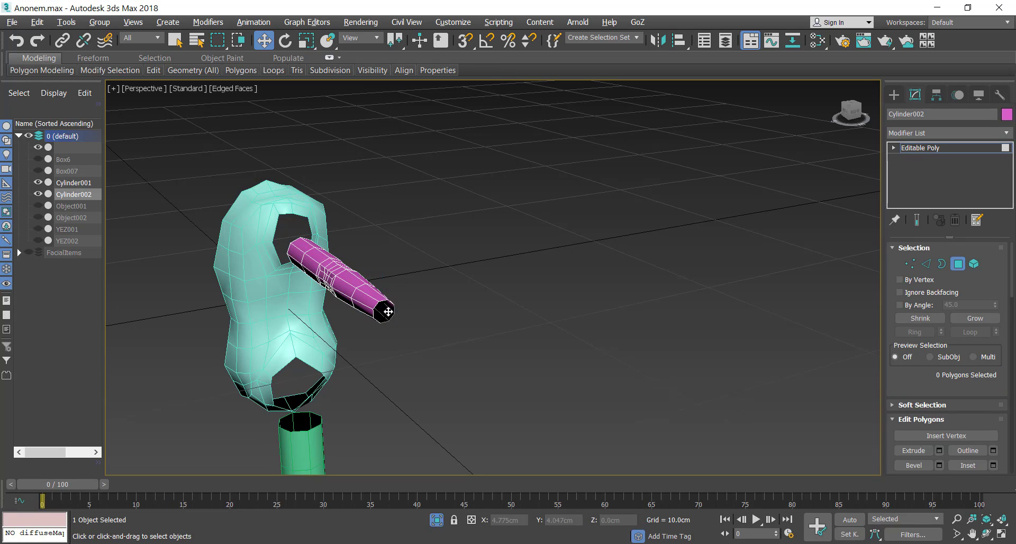
- Connect the arm's lengthwise edges with 2 segments in each section above and below the elbow
{"action": "key", "text": "2"}
{"action": "middle_click_drag", "start_coordinate": [388, 311], "coordinate": [562, 306], "text": "alt"}
{"action": "scroll", "coordinate": [350, 249], "scroll_direction": "up", "scroll_amount": 3}
{"action": "left_click", "coordinate": [336, 241]}
{"action": "left_click", "coordinate": [526, 380]}
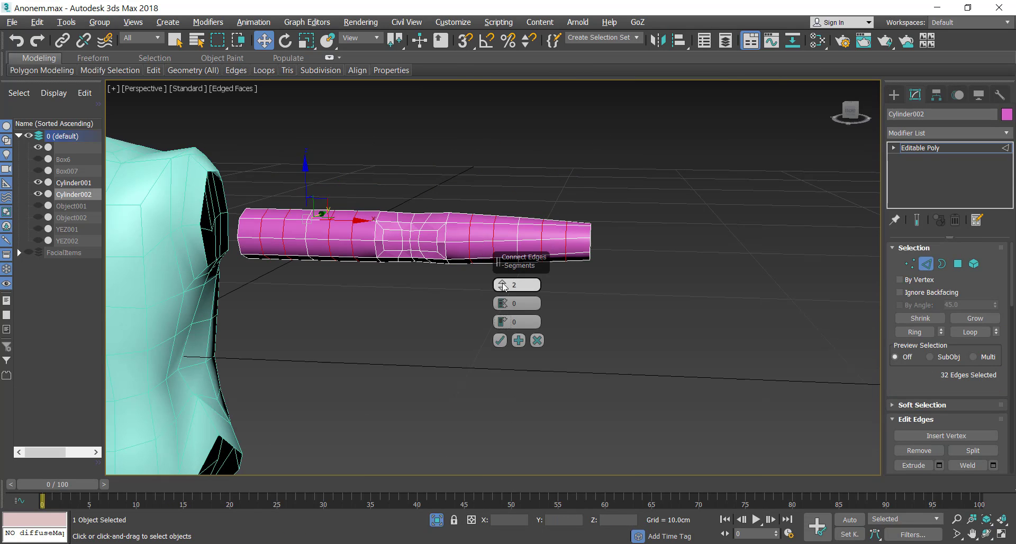
{"action": "left_click", "coordinate": [499, 340]}
- Connect the edge rings at the arm's elbow with 2 segments
{"action": "scroll", "coordinate": [654, 218], "scroll_direction": "down", "scroll_amount": 4}
{"action": "left_click", "coordinate": [511, 311]}
{"action": "scroll", "coordinate": [482, 232], "scroll_direction": "up", "scroll_amount": 4}
{"action": "left_click", "coordinate": [491, 229]}
{"action": "left_click", "coordinate": [506, 230], "text": "ctrl"}
{"action": "right_click", "coordinate": [550, 312]}
{"action": "left_click", "coordinate": [915, 334]}
{"action": "left_click", "coordinate": [438, 360]}
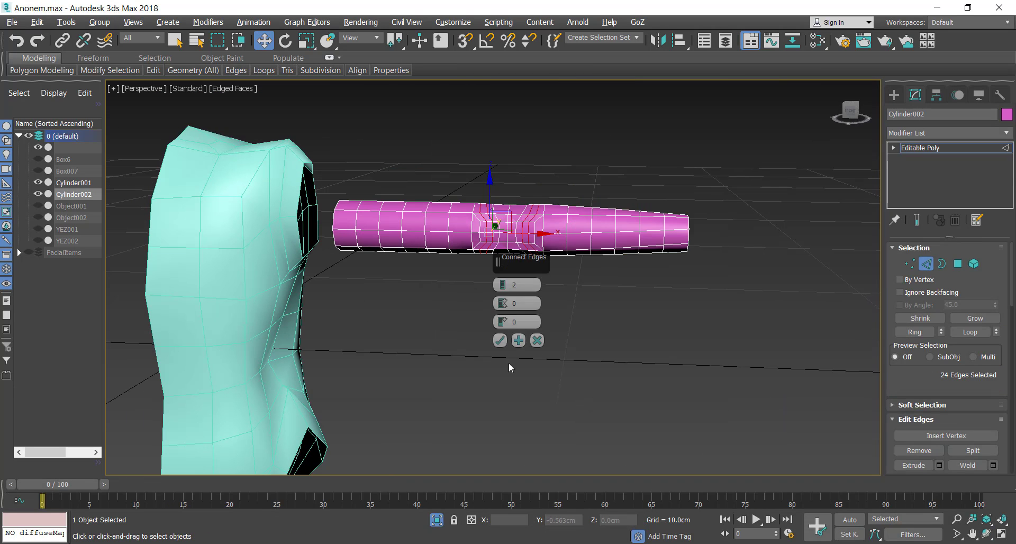
{"action": "left_click", "coordinate": [499, 340]}
- Select the leg cylinder's lengthwise edges above and below the knee and connect their rings with new loops
{"action": "scroll", "coordinate": [516, 295], "scroll_direction": "up", "scroll_amount": 3}
{"action": "key", "text": "2"}
{"action": "left_click", "coordinate": [465, 251]}
{"action": "key", "text": "2"}
{"action": "left_click", "coordinate": [462, 247]}
{"action": "left_click", "coordinate": [460, 180], "text": "ctrl"}
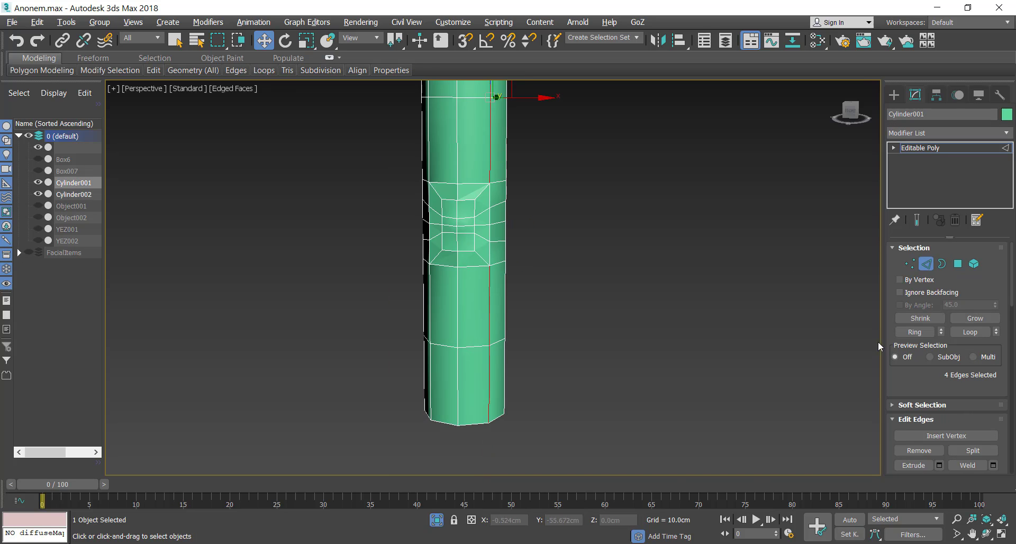
{"action": "left_click", "coordinate": [914, 332]}
{"action": "right_click", "coordinate": [636, 338]}
{"action": "left_click", "coordinate": [524, 387]}
{"action": "left_click", "coordinate": [499, 340]}
- Connect the edge ring across the leg's knee area to add further loops
{"action": "left_click", "coordinate": [533, 357]}
{"action": "left_click", "coordinate": [915, 332]}
{"action": "right_click", "coordinate": [749, 329]}
{"action": "left_click", "coordinate": [637, 378]}
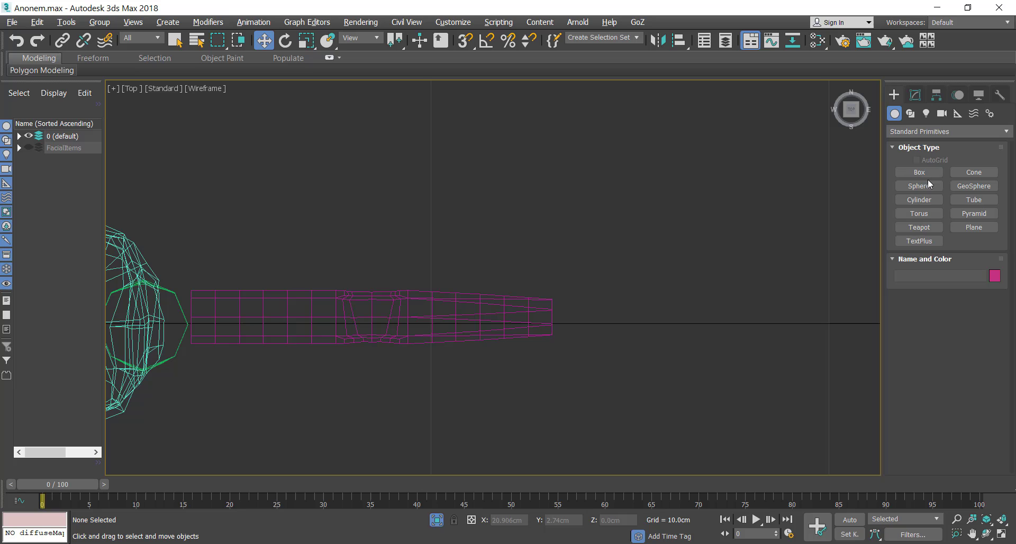
- Create a cube about 3.228 cm wide beyond the wrist and apply TurboSmooth with 2 iterations to it
{"action": "left_click", "coordinate": [919, 172]}
{"action": "left_click_drag", "start_coordinate": [591, 318], "coordinate": [621, 375]}
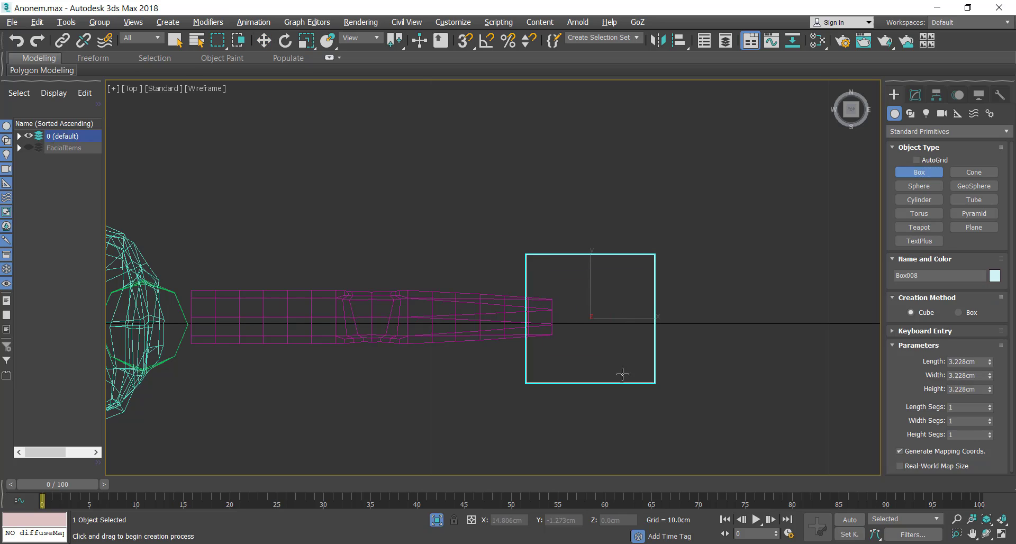
{"action": "left_click_drag", "start_coordinate": [626, 319], "coordinate": [682, 319]}
{"action": "left_click", "coordinate": [915, 95]}
{"action": "left_click", "coordinate": [950, 133]}
{"action": "left_click", "coordinate": [992, 268]}
- Scale the smoothed cube non-uniformly into a flattened oval palm at the end of the arm
{"action": "right_click", "coordinate": [717, 357]}
{"action": "mouse_move", "coordinate": [828, 504]}
{"action": "left_click", "coordinate": [736, 395]}
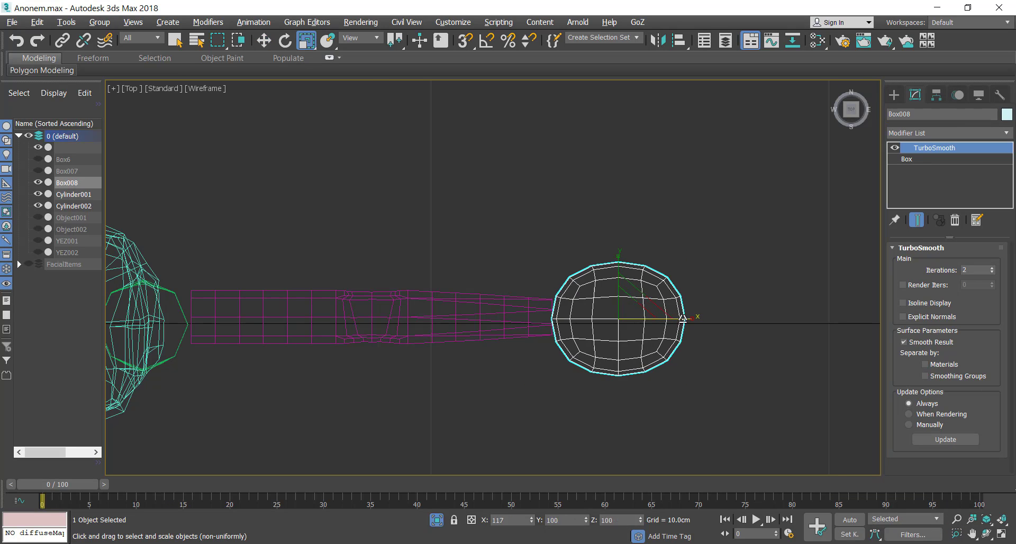
{"action": "left_click_drag", "start_coordinate": [618, 267], "coordinate": [618, 254]}
{"action": "key", "text": "alt+w"}
{"action": "right_click", "coordinate": [607, 222]}
{"action": "key", "text": "alt+w"}
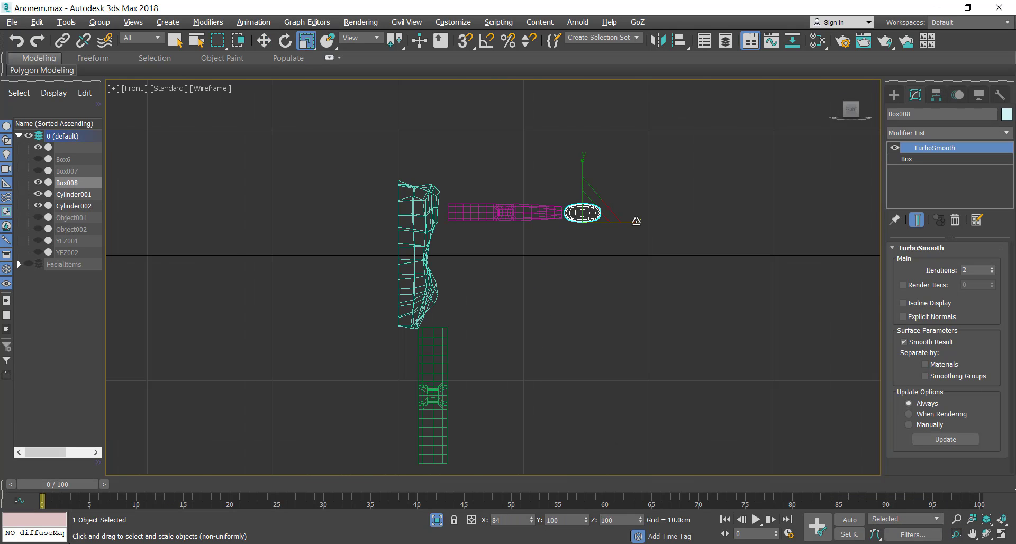
{"action": "key", "text": "alt+w"}
{"action": "left_click", "coordinate": [306, 40]}
{"action": "right_click", "coordinate": [571, 295]}
{"action": "left_click_drag", "start_coordinate": [423, 260], "coordinate": [392, 267]}
- Change the palm's object color to blue
{"action": "left_click", "coordinate": [735, 451]}
{"action": "left_click", "coordinate": [987, 533]}
{"action": "left_click", "coordinate": [1006, 114]}
{"action": "left_click", "coordinate": [579, 349]}
{"action": "left_click", "coordinate": [264, 40]}
- Create a cone in the side view beside the torso as the base shape of a finger
{"action": "left_click", "coordinate": [893, 95]}
{"action": "left_click", "coordinate": [974, 173]}
{"action": "key", "text": "alt+w"}
{"action": "left_click_drag", "start_coordinate": [347, 330], "coordinate": [372, 343]}
{"action": "left_click", "coordinate": [351, 324]}
{"action": "left_click", "coordinate": [352, 359]}
- Align the finger cone to the palm
{"action": "left_click", "coordinate": [263, 40]}
{"action": "right_click", "coordinate": [381, 222]}
{"action": "left_click", "coordinate": [365, 213]}
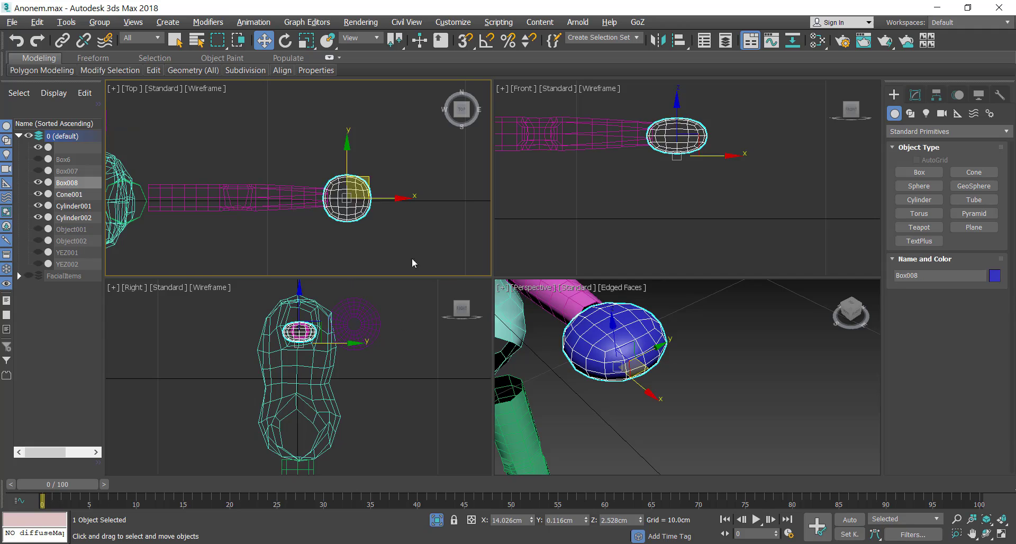
{"action": "scroll", "coordinate": [392, 170], "scroll_direction": "down", "scroll_amount": 2}
{"action": "left_click", "coordinate": [182, 133]}
{"action": "key", "text": "alt+a"}
{"action": "left_click", "coordinate": [366, 190]}
{"action": "left_click", "coordinate": [510, 400]}
- Reduce the finger cone to radii of 0.578 cm and 0.336 cm with a 3.021 cm height, and set it to 8 sides
{"action": "left_click", "coordinate": [713, 448]}
{"action": "left_click", "coordinate": [1001, 535]}
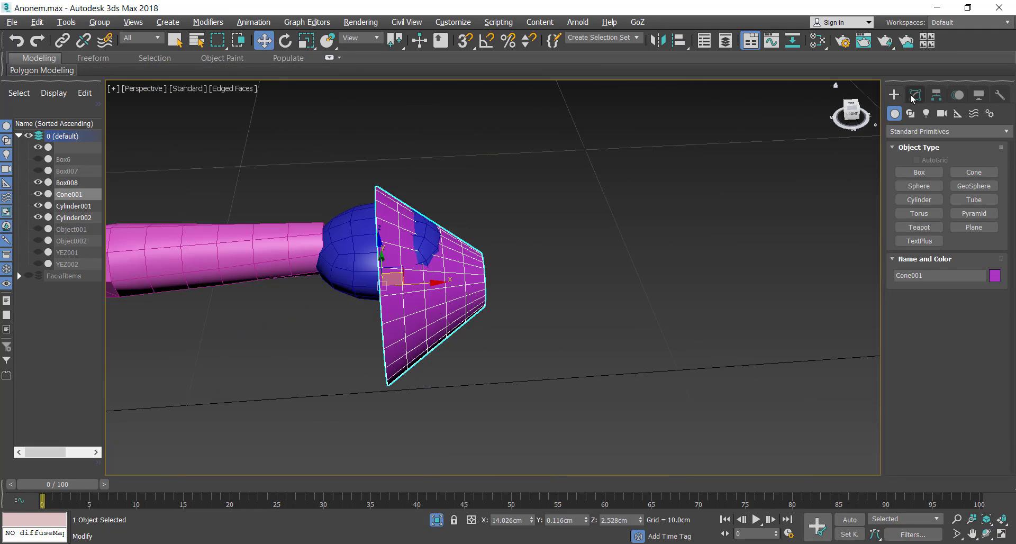
{"action": "left_click", "coordinate": [915, 95]}
{"action": "left_click", "coordinate": [986, 534]}
{"action": "left_click_drag", "start_coordinate": [503, 233], "coordinate": [447, 286]}
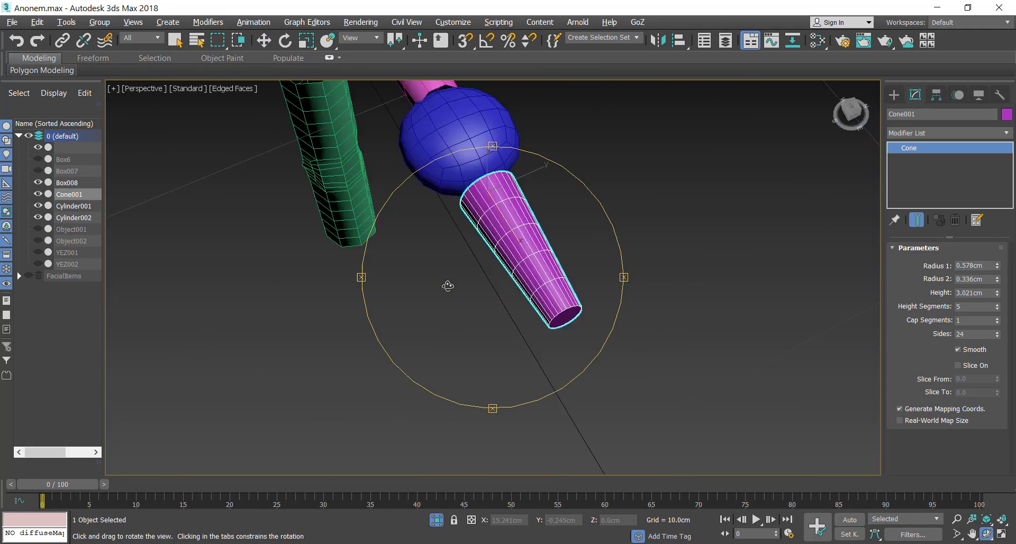
{"action": "scroll", "coordinate": [445, 265], "scroll_direction": "up", "scroll_amount": 4}
{"action": "left_click_drag", "start_coordinate": [969, 334], "coordinate": [941, 335]}
{"action": "type", "text": "8"}
- Set the finger cone's Radius 1 to 0.338 cm, Radius 2 to 0.206 cm and height to 1.752 cm
{"action": "left_click_drag", "start_coordinate": [503, 257], "coordinate": [394, 221]}
{"action": "left_click", "coordinate": [263, 40]}
{"action": "left_click_drag", "start_coordinate": [998, 266], "coordinate": [997, 278]}
{"action": "left_click_drag", "start_coordinate": [998, 279], "coordinate": [998, 287]}
{"action": "middle_click_drag", "start_coordinate": [535, 254], "coordinate": [538, 335], "text": "alt"}
{"action": "left_click_drag", "start_coordinate": [997, 294], "coordinate": [998, 316]}
{"action": "middle_click_drag", "start_coordinate": [535, 286], "coordinate": [397, 245], "text": "alt"}
{"action": "middle_click_drag", "start_coordinate": [434, 254], "coordinate": [478, 256], "text": "alt"}
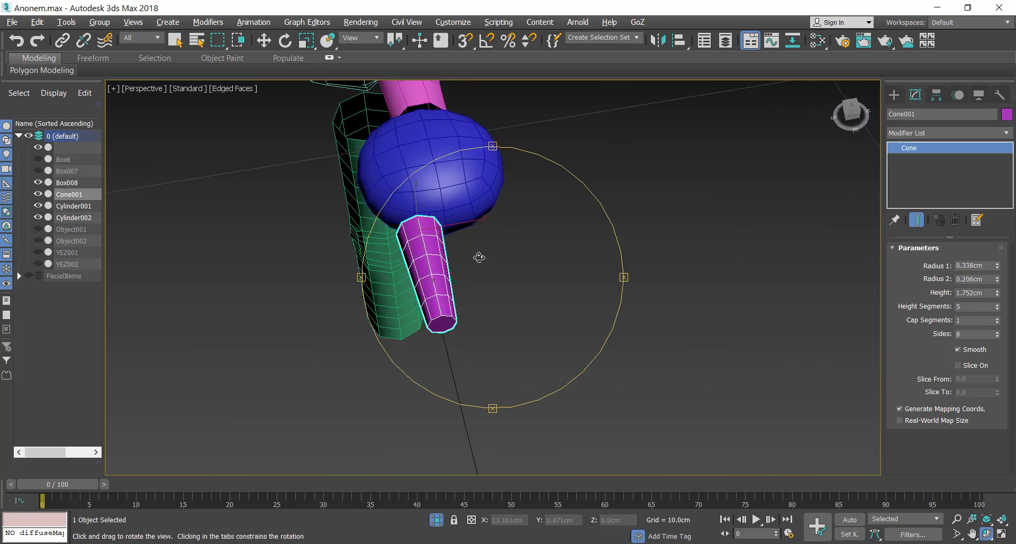
- Set the finger cone's cap segments to 2 and convert it to an editable poly
{"action": "scroll", "coordinate": [478, 256], "scroll_direction": "up", "scroll_amount": 4}
{"action": "middle_click_drag", "start_coordinate": [328, 265], "coordinate": [387, 239], "text": "alt"}
{"action": "middle_click_drag", "start_coordinate": [460, 357], "coordinate": [535, 329], "text": "alt"}
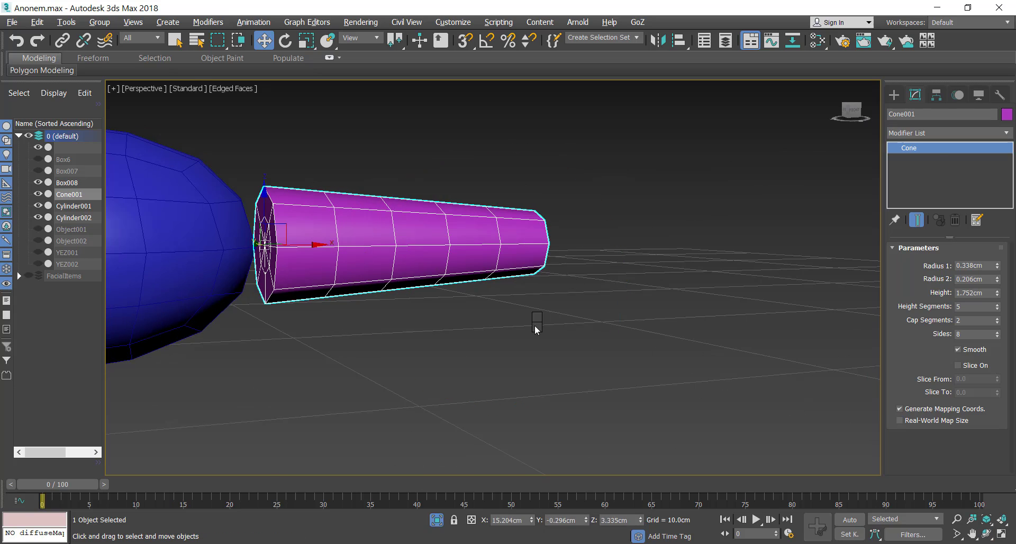
{"action": "right_click", "coordinate": [535, 329]}
{"action": "left_click", "coordinate": [653, 450]}
- Round the fingertip by selecting its end-cap polygons and pulling them slightly outward along X
{"action": "key", "text": "1"}
{"action": "middle_click_drag", "start_coordinate": [635, 368], "coordinate": [459, 269], "text": "alt"}
{"action": "left_click", "coordinate": [459, 269]}
{"action": "left_click", "coordinate": [443, 243]}
{"action": "left_click", "coordinate": [957, 264], "text": "ctrl"}
{"action": "middle_click_drag", "start_coordinate": [371, 260], "coordinate": [490, 269], "text": "alt"}
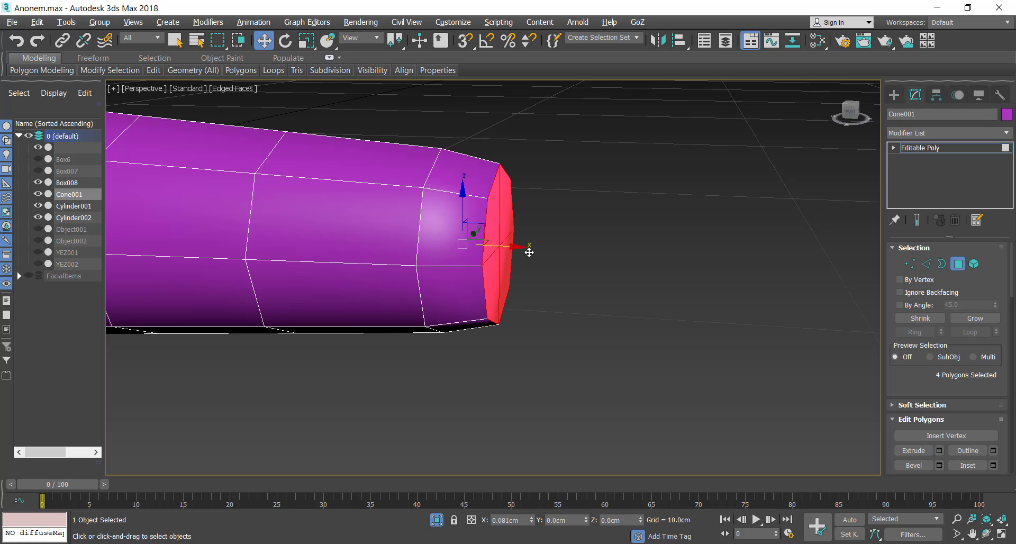
{"action": "left_click", "coordinate": [985, 535]}
{"action": "left_click_drag", "start_coordinate": [577, 296], "coordinate": [529, 312]}
{"action": "left_click", "coordinate": [562, 232], "text": "ctrl"}
{"action": "left_click_drag", "start_coordinate": [577, 258], "coordinate": [587, 308]}
{"action": "left_click", "coordinate": [986, 534]}
{"action": "left_click", "coordinate": [635, 312]}
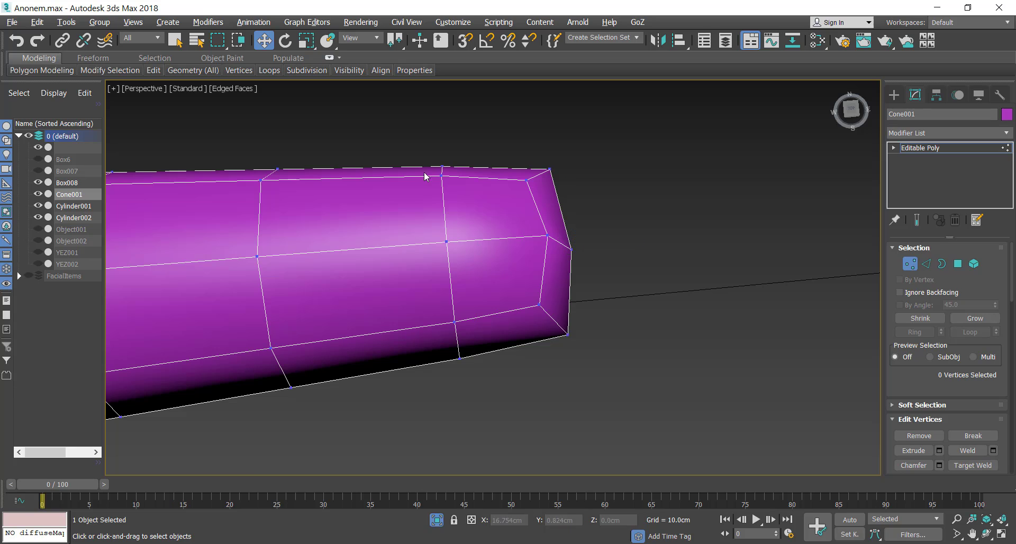
- Move the upper vertex near the fingertip back to outline a fingernail, and inset the two enclosed polygons
{"action": "key", "text": "t"}
{"action": "scroll", "coordinate": [619, 322], "scroll_direction": "up", "scroll_amount": 8}
{"action": "left_click_drag", "start_coordinate": [530, 292], "coordinate": [568, 327]}
{"action": "left_click", "coordinate": [598, 265]}
{"action": "left_click", "coordinate": [598, 350], "text": "ctrl"}
{"action": "key", "text": "p"}
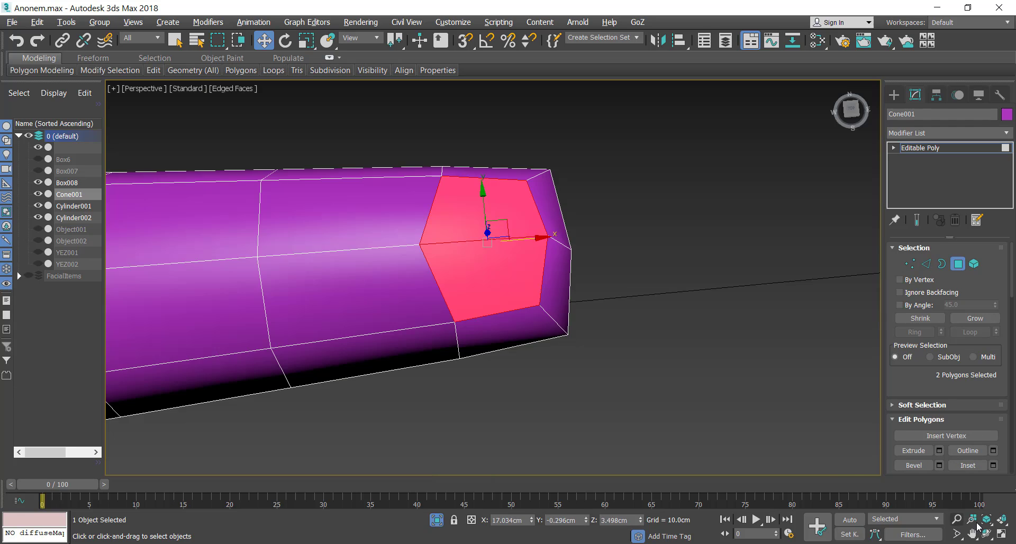
{"action": "middle_click_drag", "start_coordinate": [577, 265], "coordinate": [536, 217], "text": "alt"}
{"action": "right_click", "coordinate": [536, 211]}
{"action": "left_click", "coordinate": [437, 284]}
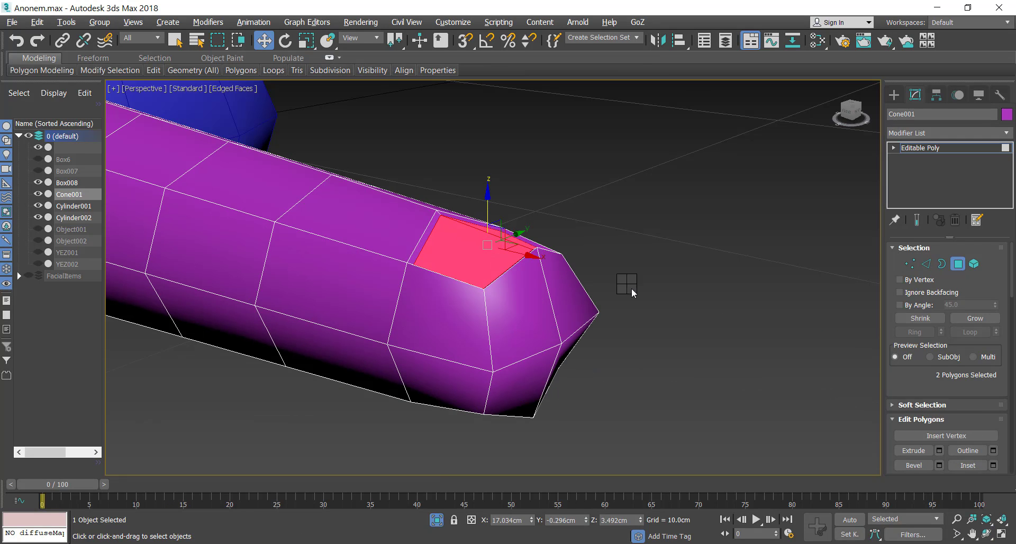
- Connect the edge ring through the fingernail area near the fingertip
{"action": "left_click", "coordinate": [911, 332]}
{"action": "right_click", "coordinate": [701, 345]}
{"action": "left_click", "coordinate": [595, 392]}
{"action": "left_click", "coordinate": [504, 342]}
- Add closely spaced edge loops at the finger's two knuckles and raise the middle loop of each
{"action": "left_click", "coordinate": [986, 534]}
{"action": "left_click_drag", "start_coordinate": [560, 328], "coordinate": [504, 309]}
{"action": "right_click", "coordinate": [576, 329]}
{"action": "left_click", "coordinate": [469, 413]}
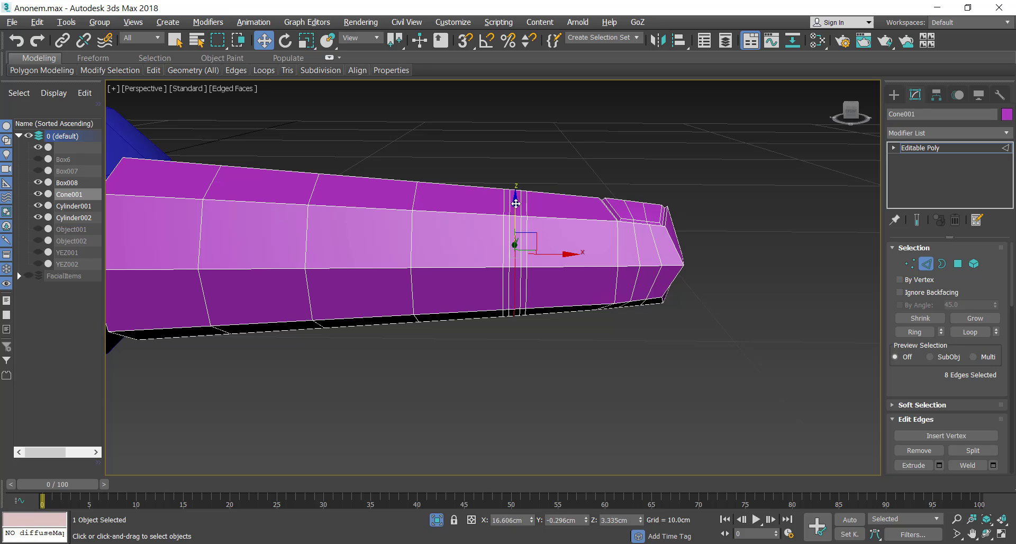
{"action": "right_click", "coordinate": [376, 315]}
{"action": "left_click", "coordinate": [269, 399]}
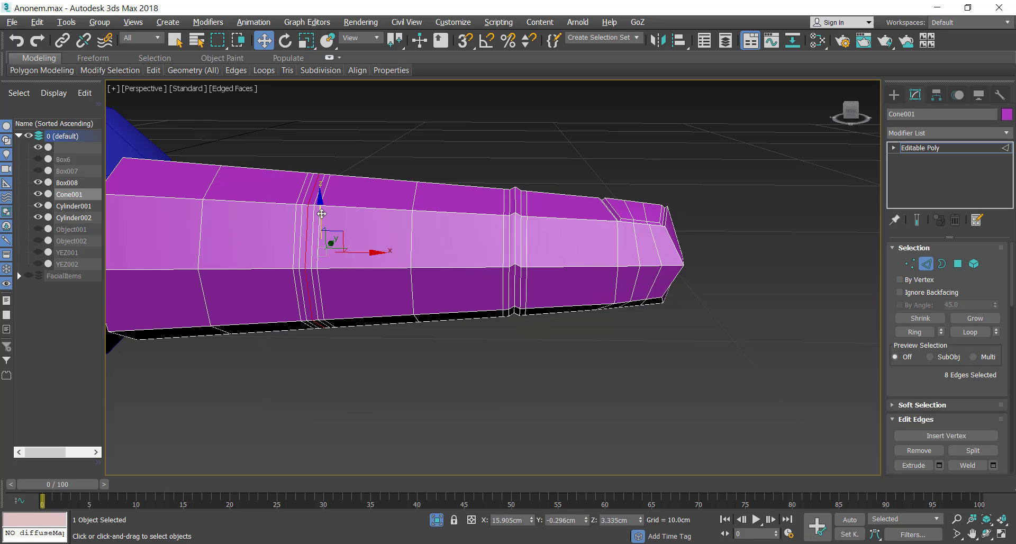
- Select the underside vertices midway between the knuckles in the front view and lower them to form finger pads
{"action": "key", "text": "f"}
{"action": "middle_click_drag", "start_coordinate": [590, 195], "coordinate": [590, 347]}
{"action": "key", "text": "1"}
{"action": "left_click_drag", "start_coordinate": [562, 247], "coordinate": [589, 283]}
{"action": "left_click_drag", "start_coordinate": [463, 251], "coordinate": [485, 291], "text": "ctrl"}
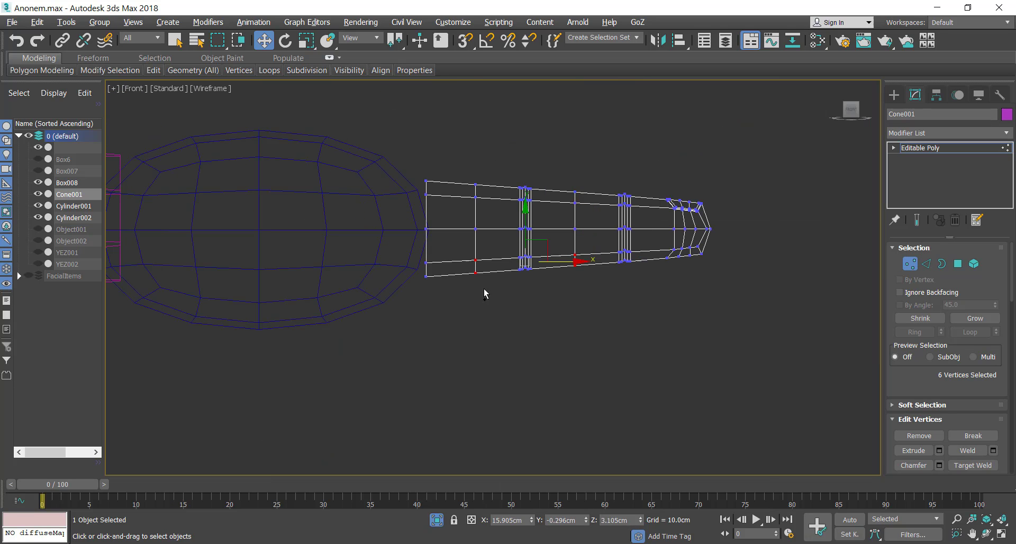
- Try connecting the edge rings of the finger sections around the knuckles with 2 segments
{"action": "key", "text": "2"}
{"action": "left_click", "coordinate": [666, 254]}
{"action": "left_click", "coordinate": [461, 264], "text": "ctrl"}
{"action": "key", "text": "alt+r"}
{"action": "right_click", "coordinate": [633, 257]}
{"action": "left_click", "coordinate": [526, 358]}
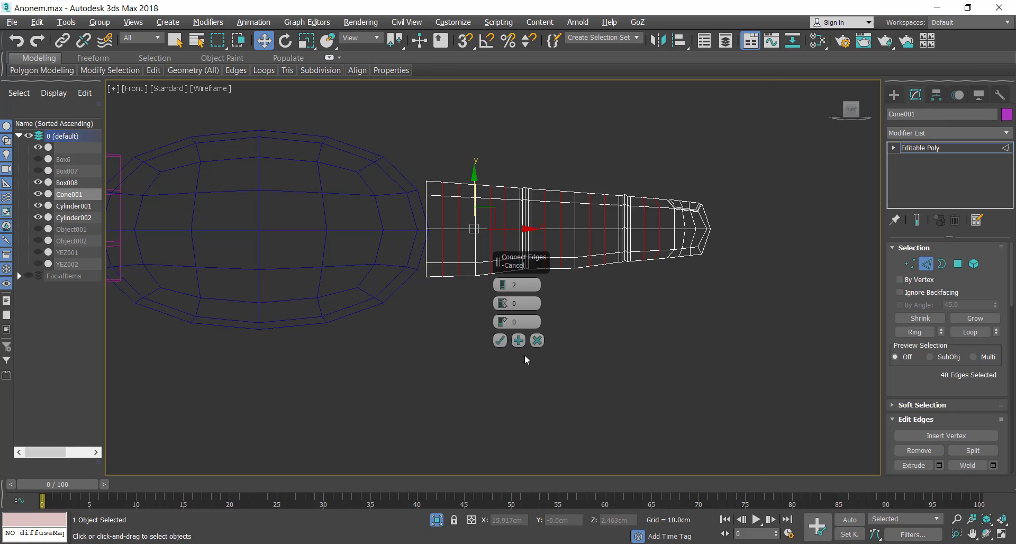
{"action": "left_click", "coordinate": [500, 340]}
- Undo the two-segment connection, connect the same finger edge rings again and leave edge editing
{"action": "left_click", "coordinate": [503, 305]}
{"action": "key", "text": "ctrl+z"}
{"action": "right_click", "coordinate": [491, 361]}
{"action": "left_click", "coordinate": [431, 462]}
{"action": "left_click", "coordinate": [499, 340]}
{"action": "key", "text": "2"}
{"action": "key", "text": "alt+w"}
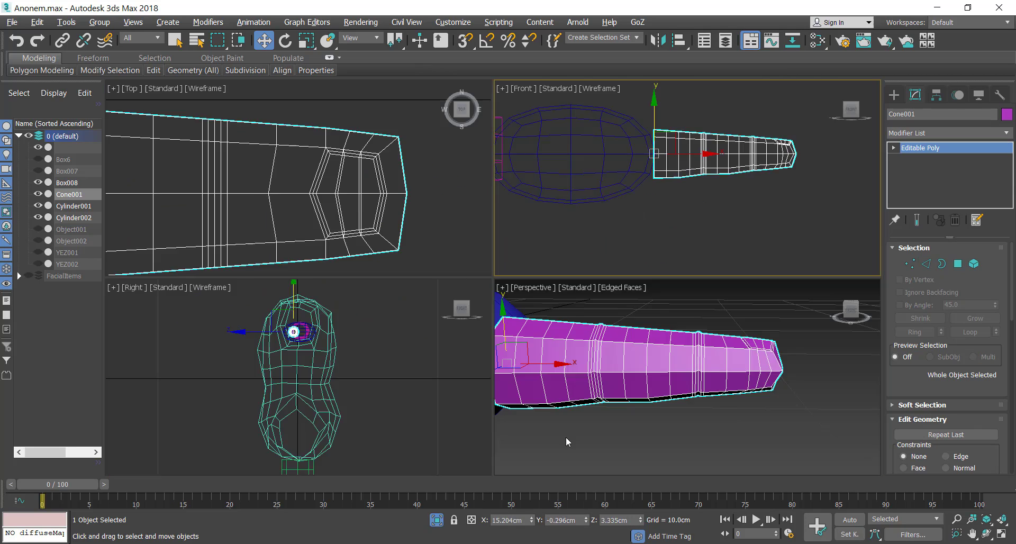
- Send the finger cone to ZBrush with GoZ
{"action": "key", "text": "alt+w"}
{"action": "middle_click_drag", "start_coordinate": [567, 442], "coordinate": [496, 271], "text": "alt"}
{"action": "scroll", "coordinate": [497, 271], "scroll_direction": "down", "scroll_amount": 3}
{"action": "left_click_drag", "start_coordinate": [429, 241], "coordinate": [400, 258], "text": "shift"}
{"action": "left_click", "coordinate": [564, 333]}
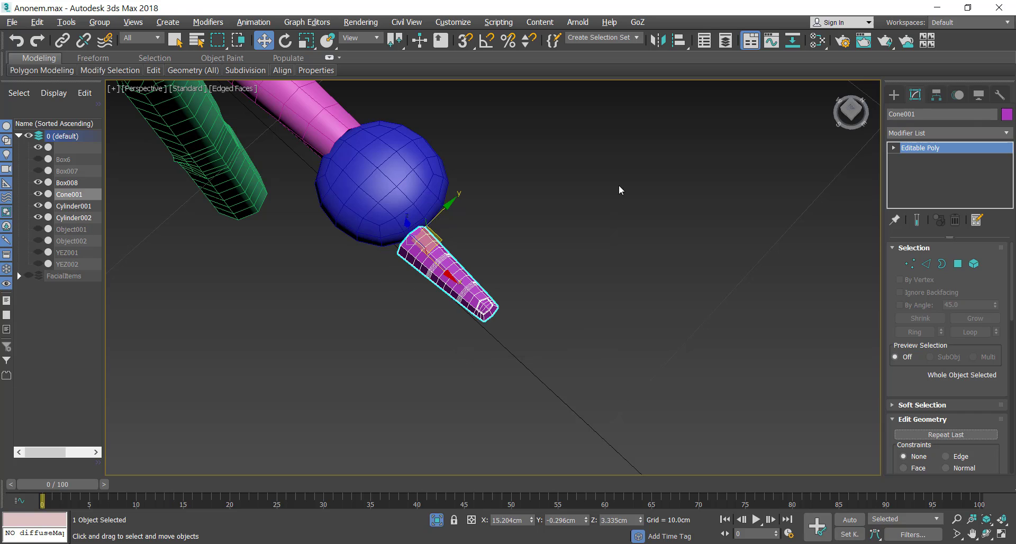
{"action": "left_click", "coordinate": [655, 45]}
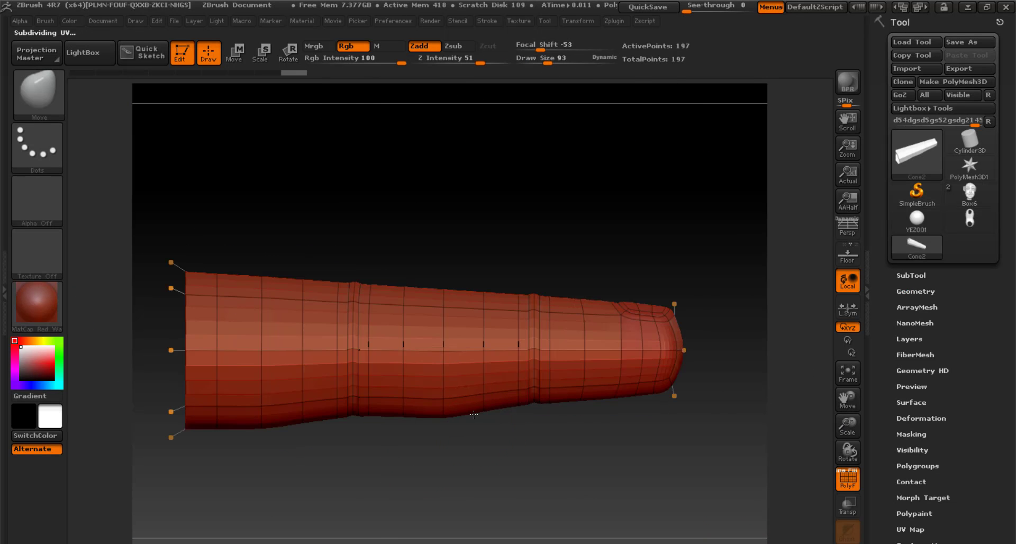
- Turn on local symmetry and activate Y symmetry for the finger mesh
{"action": "left_click_drag", "start_coordinate": [625, 269], "coordinate": [839, 365], "text": "shift"}
{"action": "left_click_drag", "start_coordinate": [766, 105], "coordinate": [619, 256], "text": "alt"}
{"action": "left_click_drag", "start_coordinate": [595, 267], "coordinate": [560, 280]}
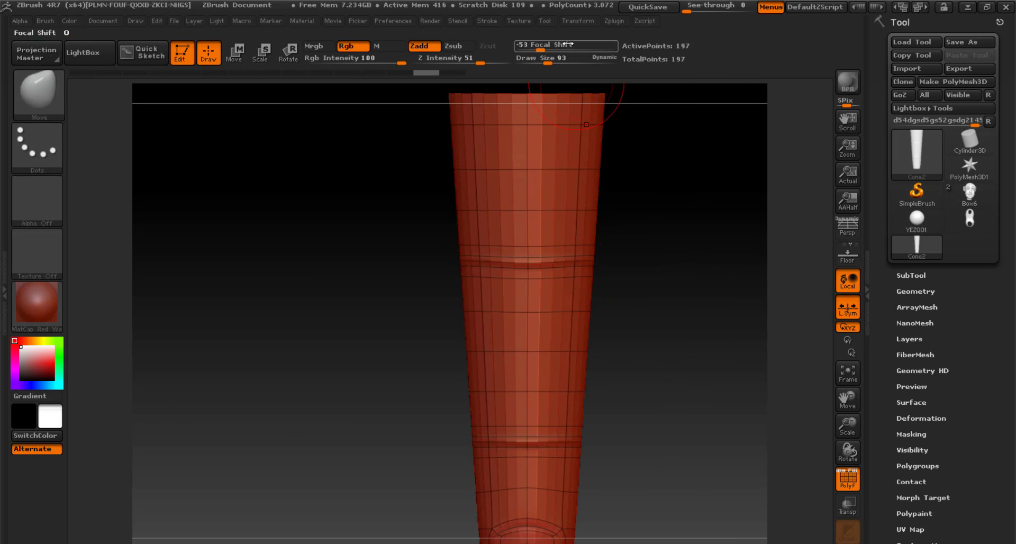
{"action": "left_click_drag", "start_coordinate": [514, 262], "coordinate": [592, 328]}
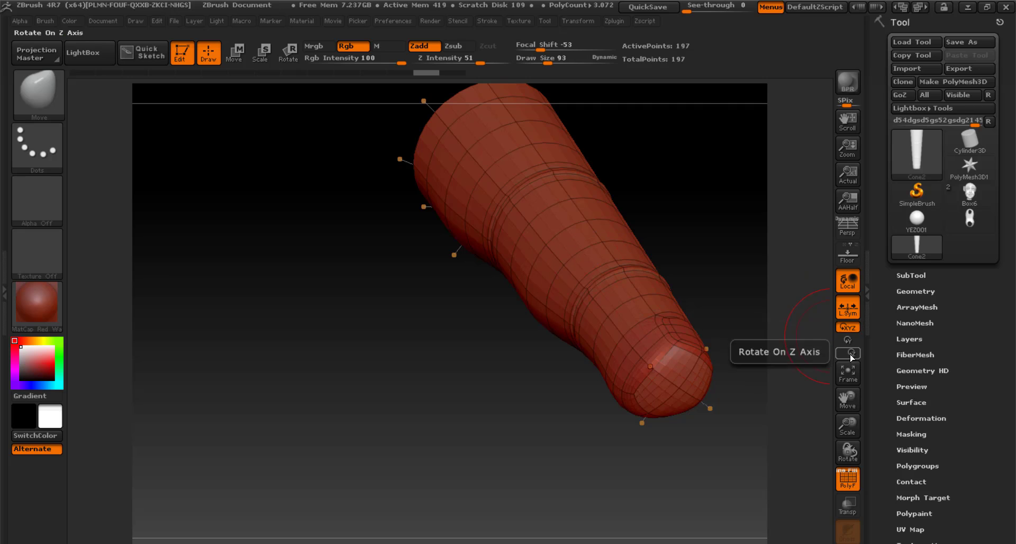
{"action": "left_click_drag", "start_coordinate": [576, 222], "coordinate": [586, 233]}
{"action": "mouse_move", "coordinate": [577, 22]}
{"action": "left_click", "coordinate": [622, 335]}
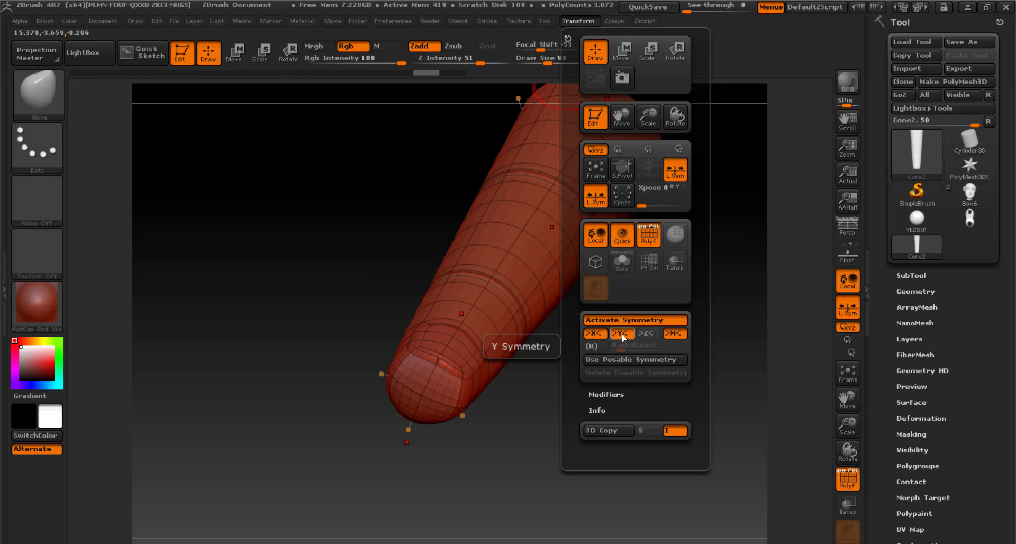
- Reshape the finger symmetrically with the Move brush, bulging the segments and narrowing the knuckle areas
{"action": "left_click_drag", "start_coordinate": [618, 339], "coordinate": [592, 242]}
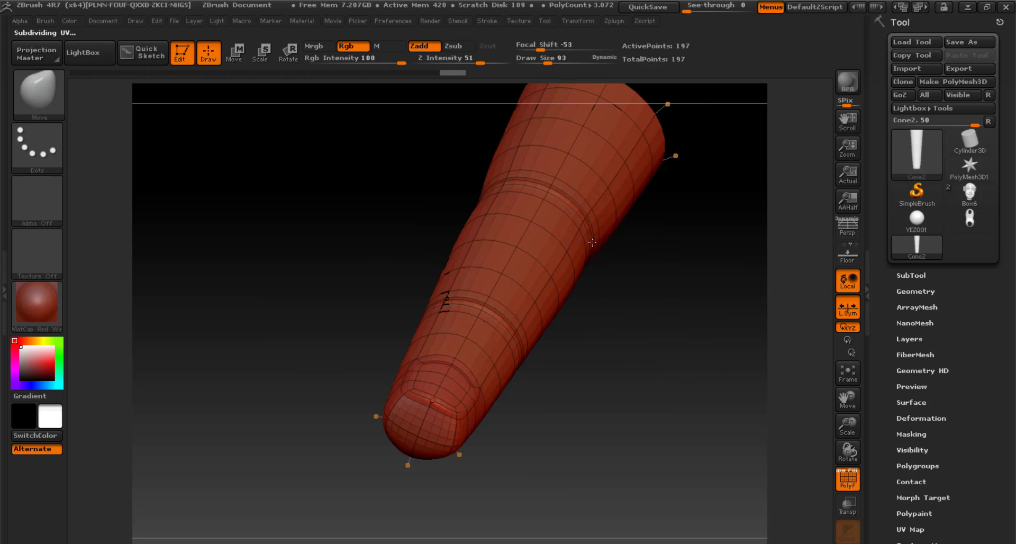
{"action": "left_click_drag", "start_coordinate": [493, 428], "coordinate": [342, 419]}
{"action": "left_click_drag", "start_coordinate": [405, 327], "coordinate": [420, 326]}
{"action": "left_click_drag", "start_coordinate": [848, 400], "coordinate": [863, 535]}
{"action": "left_click_drag", "start_coordinate": [594, 356], "coordinate": [709, 349]}
- Frame the sculpted finger and send it back to the Anonem.max scene in 3ds Max with GoZ
{"action": "left_click", "coordinate": [846, 377]}
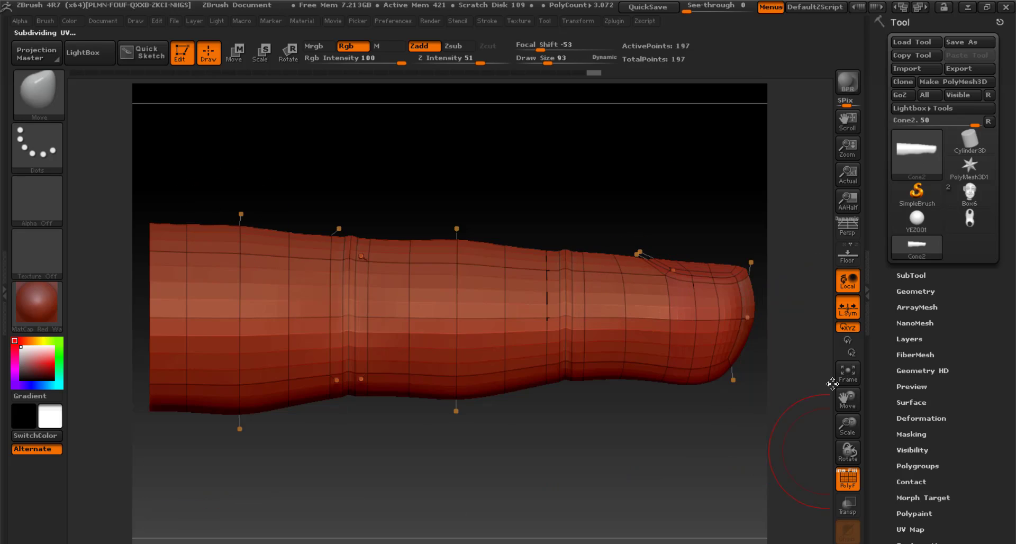
{"action": "left_click", "coordinate": [900, 96]}
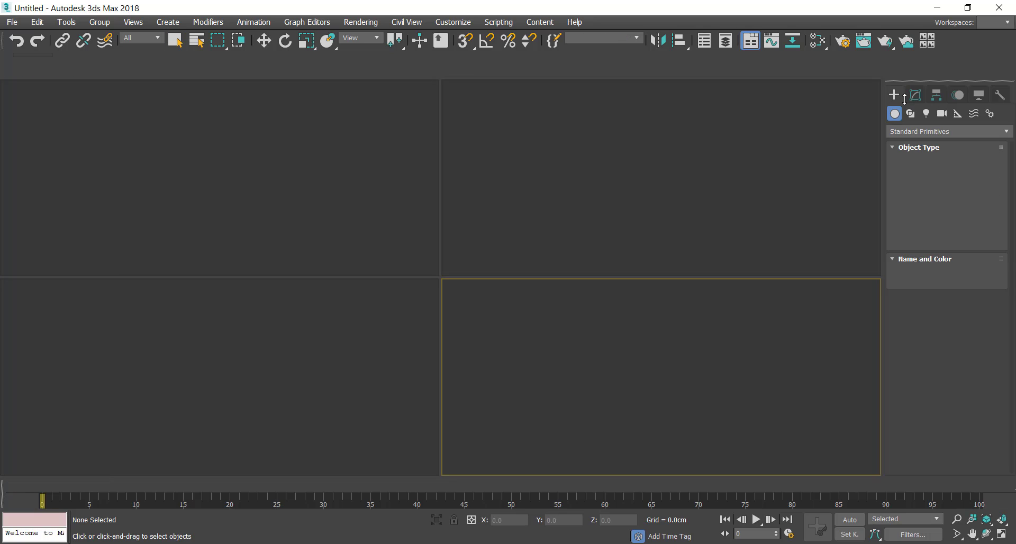
{"action": "mouse_move", "coordinate": [741, 543]}
{"action": "left_click", "coordinate": [672, 502]}
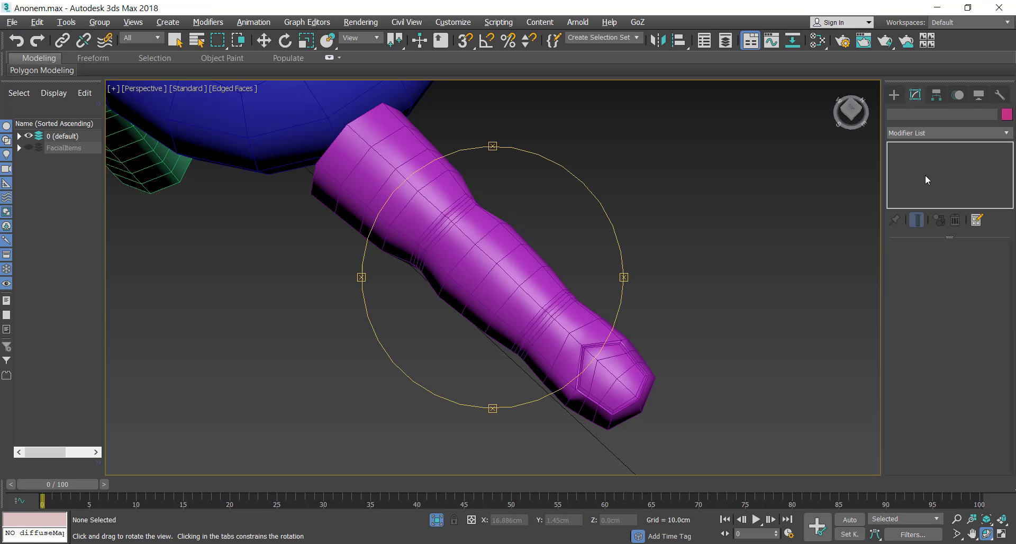
- Make three copies of the finger spaced side by side along the palm's edge in the top view
{"action": "left_click", "coordinate": [264, 40]}
{"action": "left_click_drag", "start_coordinate": [389, 303], "coordinate": [389, 228], "text": "shift"}
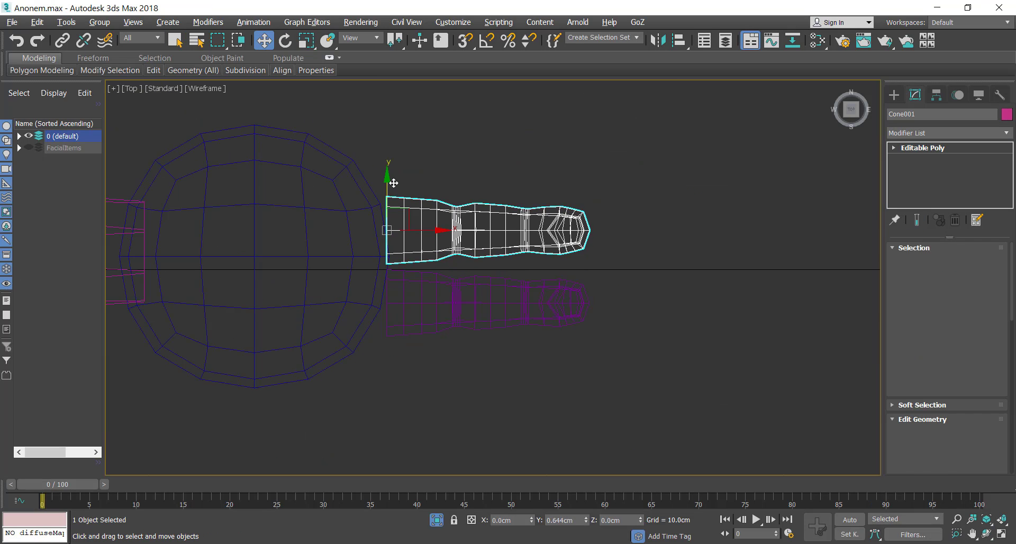
{"action": "left_click", "coordinate": [510, 334]}
{"action": "scroll", "coordinate": [511, 334], "scroll_direction": "down", "scroll_amount": 3}
{"action": "middle_click_drag", "start_coordinate": [510, 329], "coordinate": [511, 354]}
- Scale the second finger longer and scale the outermost copy down into a little finger
{"action": "left_click", "coordinate": [471, 283]}
{"action": "left_click", "coordinate": [306, 40]}
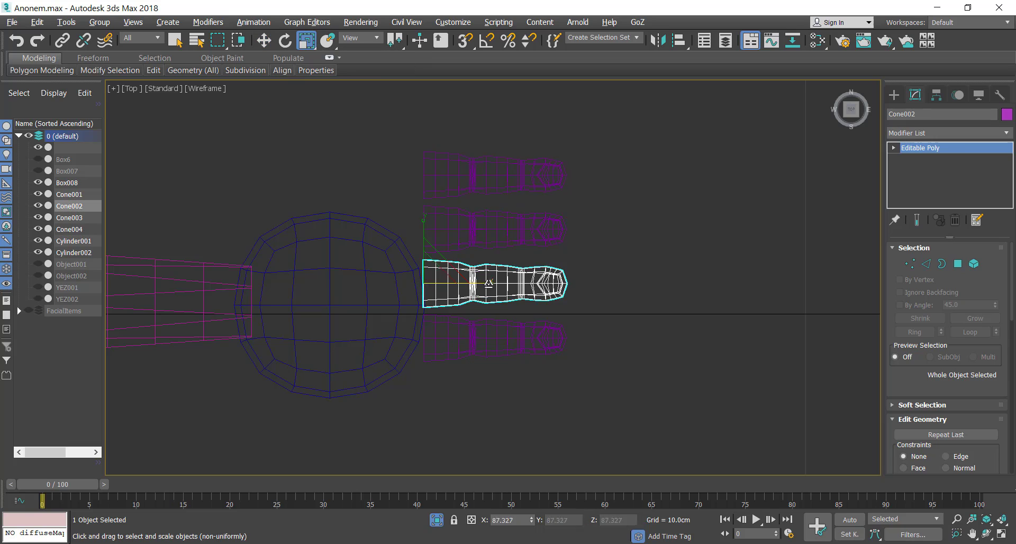
{"action": "left_click_drag", "start_coordinate": [486, 282], "coordinate": [496, 283]}
{"action": "left_click", "coordinate": [431, 169]}
- Copy the finger nearest the thumb side outward to serve as the thumb
{"action": "left_click", "coordinate": [440, 362]}
{"action": "left_click_drag", "start_coordinate": [435, 326], "coordinate": [397, 367], "text": "shift"}
{"action": "left_click", "coordinate": [509, 335]}
- Rotate the thumb copy to angle away from the fingers and move it beside the palm's edge
{"action": "key", "text": "e"}
{"action": "key", "text": "alt+w"}
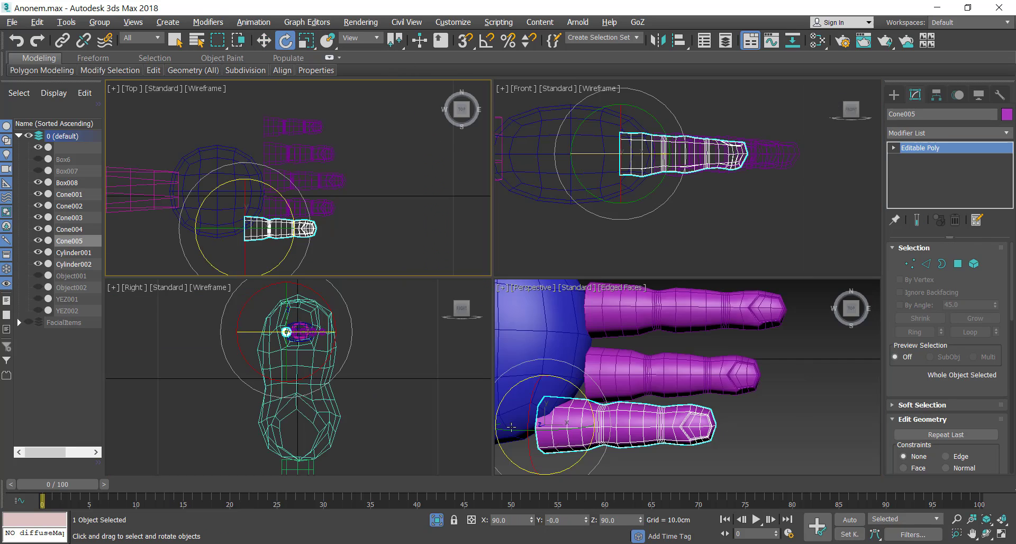
{"action": "key", "text": "alt+w"}
{"action": "middle_click_drag", "start_coordinate": [492, 302], "coordinate": [476, 344], "text": "alt"}
{"action": "mouse_move", "coordinate": [355, 324]}
{"action": "left_mouse_down"}
{"action": "mouse_move", "coordinate": [360, 376]}
{"action": "mouse_move", "coordinate": [340, 366]}
{"action": "left_mouse_up"}
{"action": "left_click", "coordinate": [264, 40]}
{"action": "key", "text": "alt+w"}
{"action": "key", "text": "alt+w"}
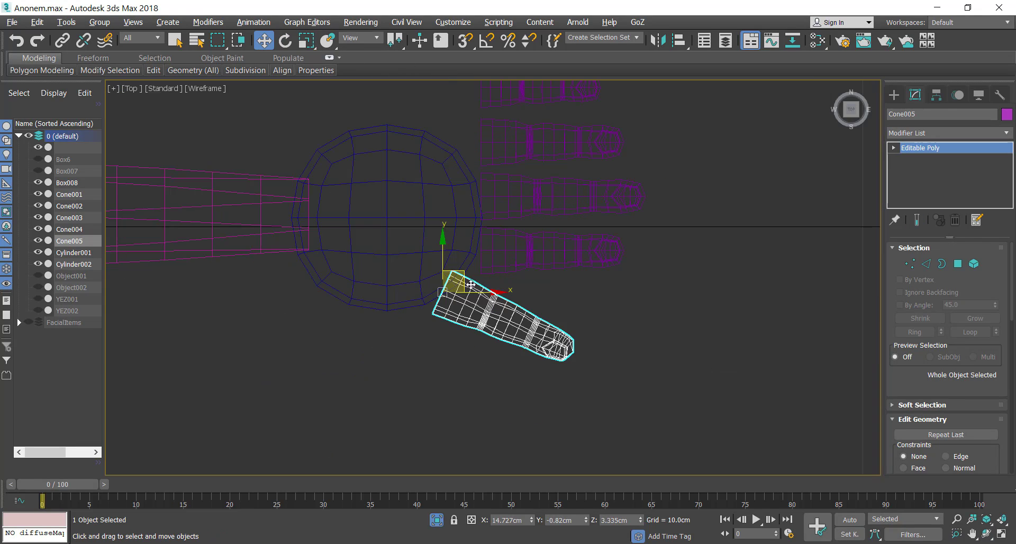
{"action": "left_click_drag", "start_coordinate": [488, 295], "coordinate": [329, 298]}
{"action": "scroll", "coordinate": [424, 357], "scroll_direction": "up", "scroll_amount": 2}
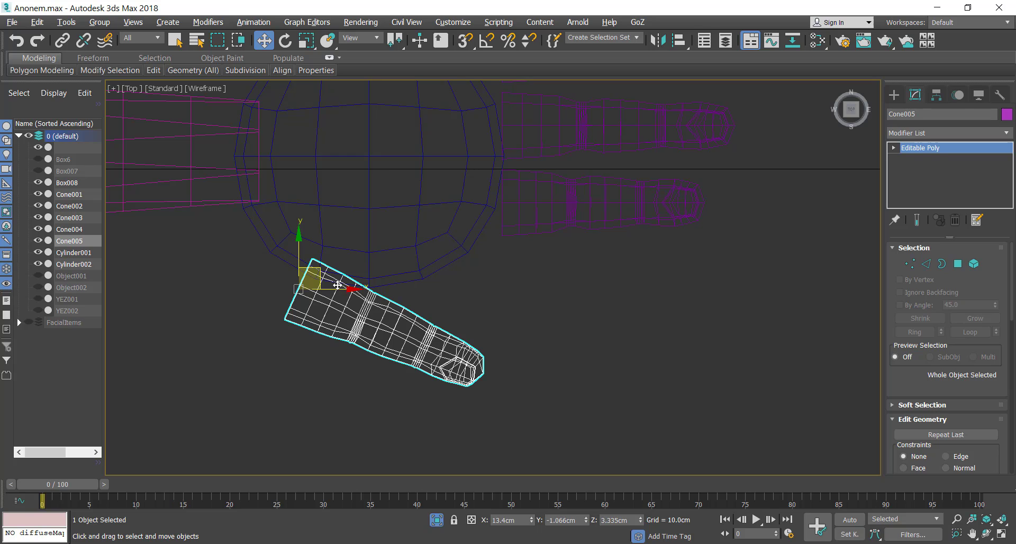
- Delete the polygons at the thumb's base to shorten it, then shift the thumb near the palm
{"action": "key", "text": "4"}
{"action": "left_click", "coordinate": [959, 265]}
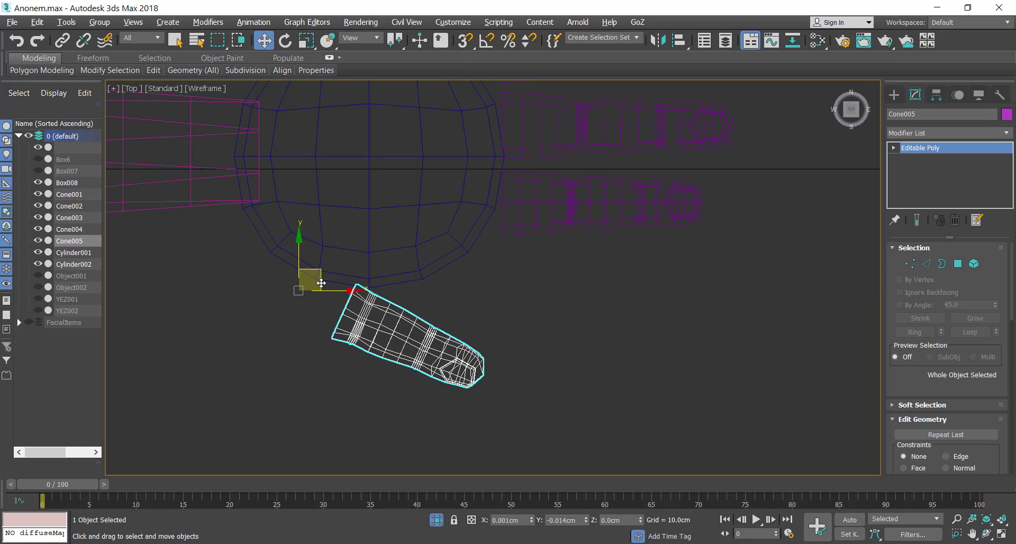
{"action": "left_click_drag", "start_coordinate": [319, 281], "coordinate": [334, 291]}
{"action": "left_click", "coordinate": [374, 267]}
- Scale all four fingers and the thumb down together, then move the thumb closer to the palm
{"action": "scroll", "coordinate": [374, 265], "scroll_direction": "down", "scroll_amount": 4}
{"action": "left_click_drag", "start_coordinate": [516, 264], "coordinate": [471, 110]}
{"action": "left_click", "coordinate": [306, 41]}
{"action": "left_click", "coordinate": [398, 302], "text": "ctrl"}
{"action": "left_click_drag", "start_coordinate": [484, 191], "coordinate": [481, 213]}
{"action": "left_click", "coordinate": [264, 40]}
{"action": "left_click", "coordinate": [407, 295]}
{"action": "left_click_drag", "start_coordinate": [379, 270], "coordinate": [375, 265]}
- Check the placement of the fingers and thumb around the palm from perspective angles
{"action": "key", "text": "p"}
{"action": "middle_click_drag", "start_coordinate": [582, 363], "coordinate": [471, 365], "text": "alt"}
{"action": "scroll", "coordinate": [471, 365], "scroll_direction": "up", "scroll_amount": 3}
{"action": "left_click", "coordinate": [470, 360]}
{"action": "left_click", "coordinate": [451, 396]}
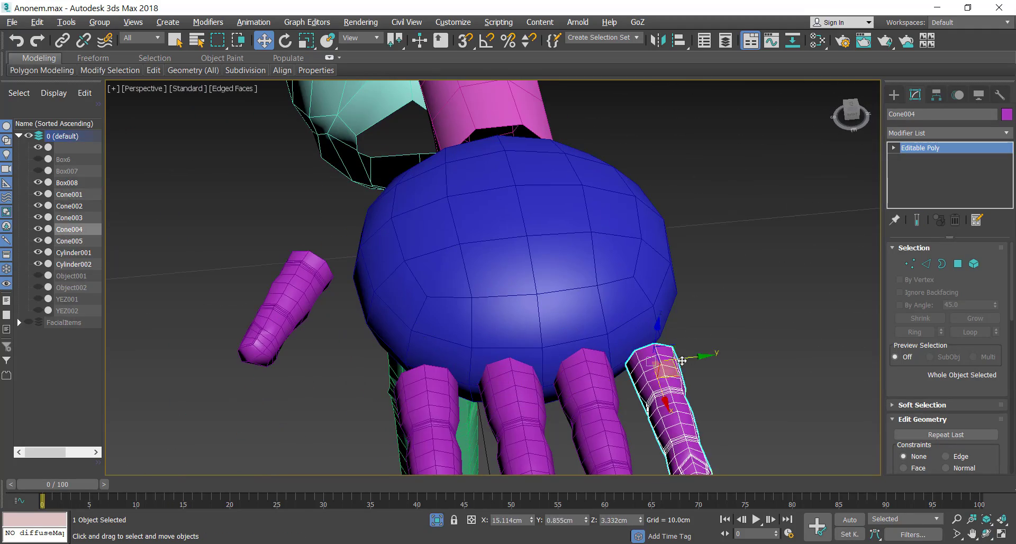
{"action": "key", "text": "alt+w"}
{"action": "left_click", "coordinate": [740, 377]}
- Change the reference coordinate system for scaling and enlarge the thumb in two passes
{"action": "middle_click_drag", "start_coordinate": [431, 295], "coordinate": [529, 275], "text": "alt"}
{"action": "left_click", "coordinate": [555, 358]}
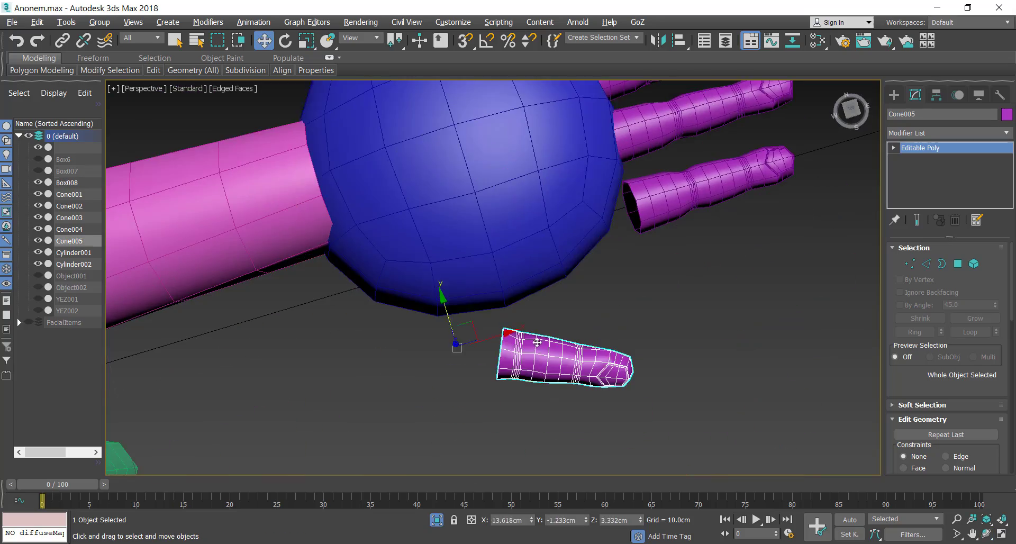
{"action": "middle_click_drag", "start_coordinate": [447, 339], "coordinate": [443, 230], "text": "alt"}
{"action": "left_click", "coordinate": [306, 40]}
{"action": "left_click", "coordinate": [361, 39]}
{"action": "left_click", "coordinate": [353, 89]}
{"action": "left_click_drag", "start_coordinate": [470, 386], "coordinate": [470, 374]}
{"action": "left_click", "coordinate": [986, 534]}
{"action": "left_click_drag", "start_coordinate": [515, 243], "coordinate": [460, 317]}
{"action": "left_click", "coordinate": [285, 40]}
{"action": "left_click", "coordinate": [307, 40]}
{"action": "middle_click_drag", "start_coordinate": [476, 339], "coordinate": [481, 254], "text": "alt"}
{"action": "left_click_drag", "start_coordinate": [487, 406], "coordinate": [488, 381]}
- Pull the palm's two finger-side corner vertex groups outward in the top view to square off that edge
{"action": "left_click", "coordinate": [987, 533]}
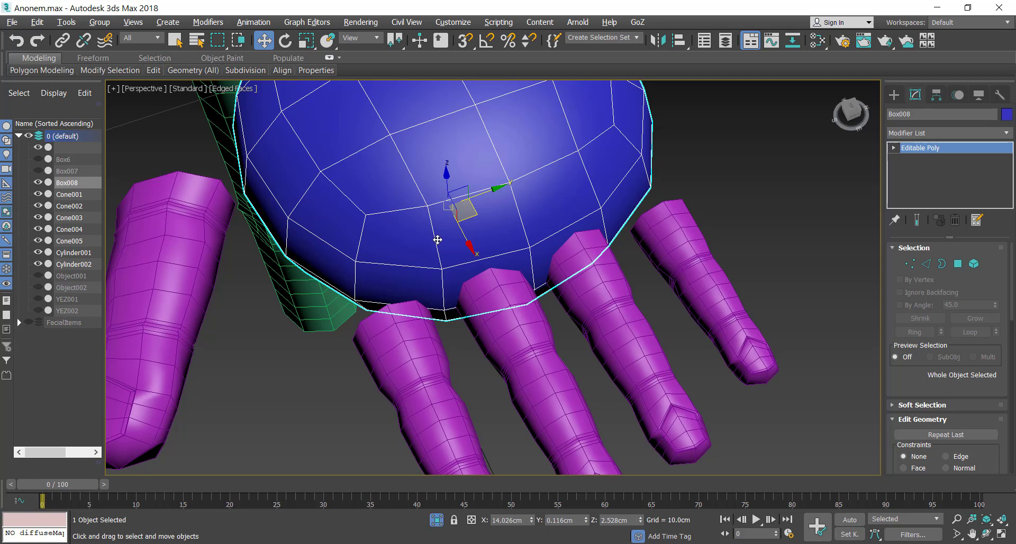
{"action": "key", "text": "t"}
{"action": "key", "text": "F3"}
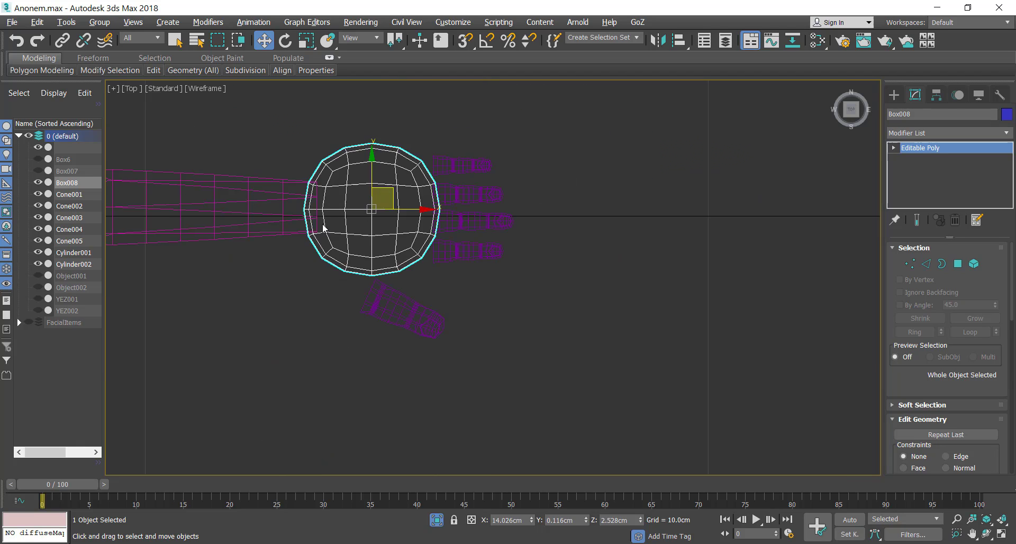
{"action": "key", "text": "1"}
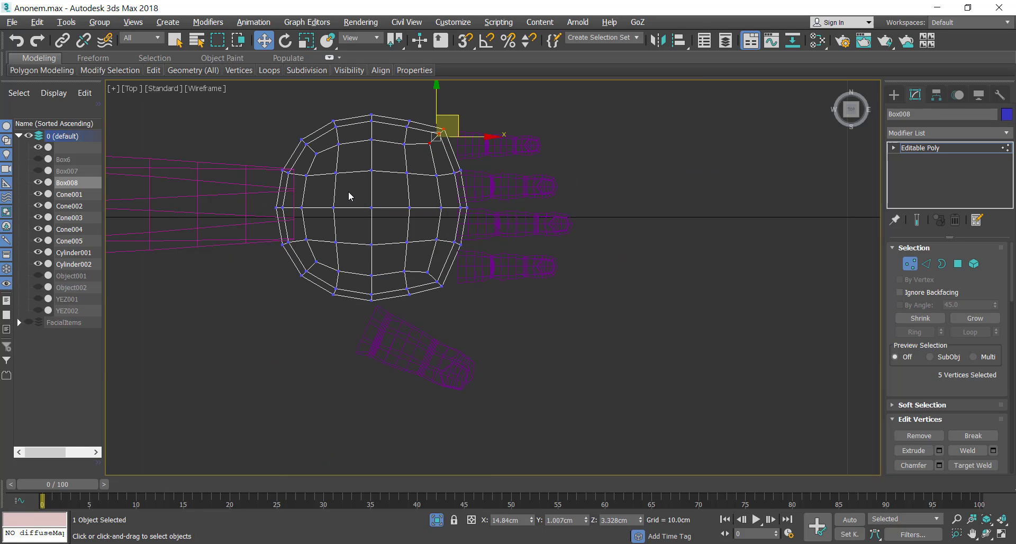
- Select palm edges lying between the fingers and isolate the palm
{"action": "key", "text": "2"}
{"action": "key", "text": "p"}
{"action": "left_click", "coordinate": [435, 237]}
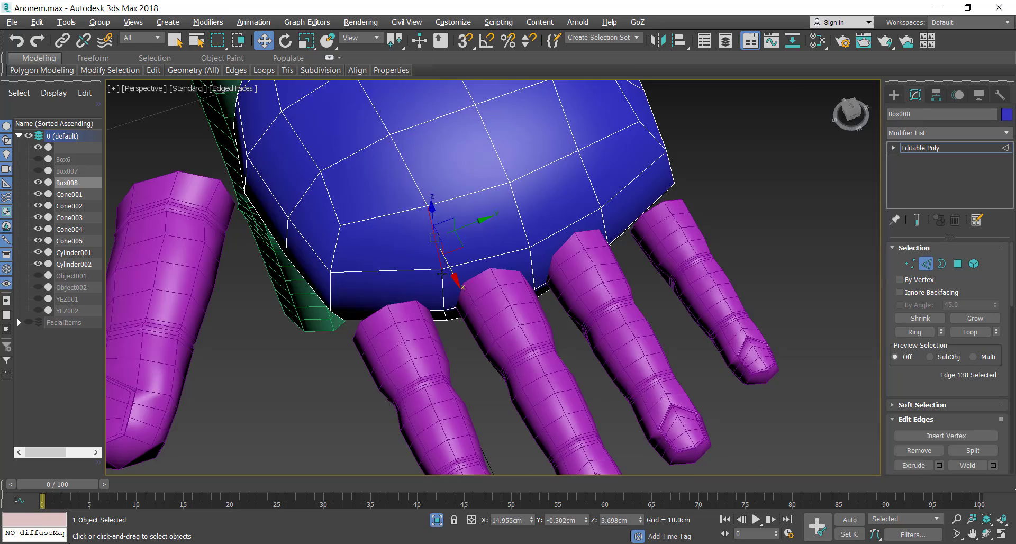
{"action": "left_click", "coordinate": [458, 287], "text": "ctrl"}
{"action": "key", "text": "alt+q"}
{"action": "mouse_move", "coordinate": [458, 287]}
{"action": "middle_mouse_down", "text": "alt"}
{"action": "mouse_move", "coordinate": [535, 233]}
{"action": "mouse_move", "coordinate": [465, 249]}
{"action": "middle_mouse_up", "text": "alt"}
{"action": "scroll", "coordinate": [535, 232], "scroll_direction": "down", "scroll_amount": 5}
- Add the remaining vertical edges between the finger positions to the selection and chamfer them into narrow strips
{"action": "left_click", "coordinate": [477, 373], "text": "ctrl"}
{"action": "left_click", "coordinate": [480, 397], "text": "ctrl"}
{"action": "middle_click_drag", "start_coordinate": [557, 376], "coordinate": [598, 286], "text": "alt"}
{"action": "left_click", "coordinate": [546, 311], "text": "ctrl"}
{"action": "right_click", "coordinate": [599, 286]}
{"action": "left_click", "coordinate": [522, 346]}
{"action": "left_click_drag", "start_coordinate": [503, 302], "coordinate": [503, 319]}
{"action": "left_click", "coordinate": [496, 396]}
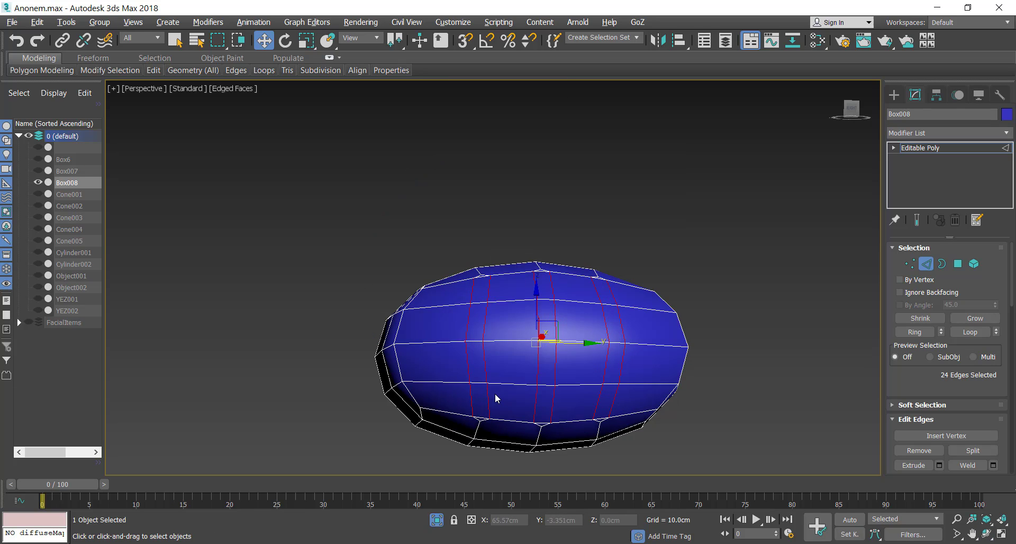
- Examine the chamfered strips and their end vertices on the palm in the top and perspective views
{"action": "key", "text": "t"}
{"action": "scroll", "coordinate": [466, 286], "scroll_direction": "up", "scroll_amount": 10}
{"action": "key", "text": "1"}
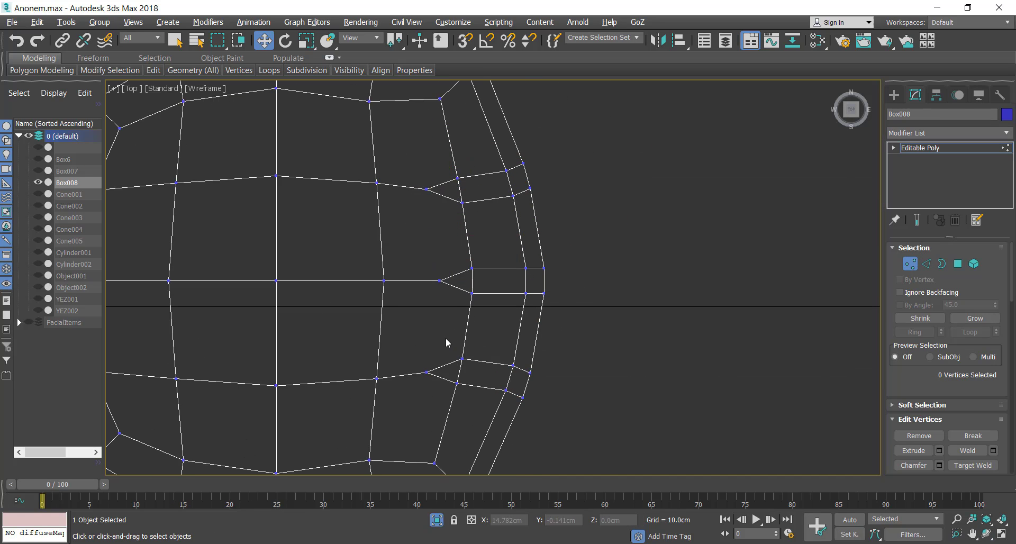
{"action": "scroll", "coordinate": [445, 338], "scroll_direction": "down", "scroll_amount": 5}
{"action": "key", "text": "p"}
{"action": "mouse_move", "coordinate": [482, 296]}
{"action": "middle_mouse_down", "text": "alt"}
{"action": "mouse_move", "coordinate": [487, 347]}
{"action": "mouse_move", "coordinate": [493, 299]}
{"action": "middle_mouse_up", "text": "alt"}
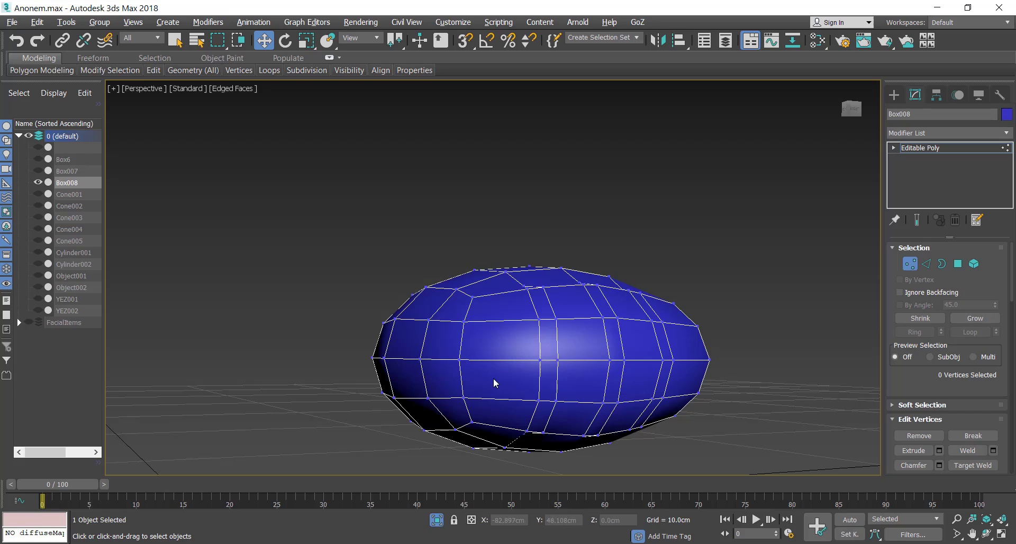
{"action": "left_click", "coordinate": [987, 537]}
{"action": "mouse_move", "coordinate": [484, 349]}
{"action": "left_mouse_down"}
{"action": "mouse_move", "coordinate": [481, 335]}
{"action": "mouse_move", "coordinate": [489, 341]}
{"action": "left_mouse_up"}
{"action": "right_click", "coordinate": [489, 341]}
{"action": "left_click", "coordinate": [987, 536]}
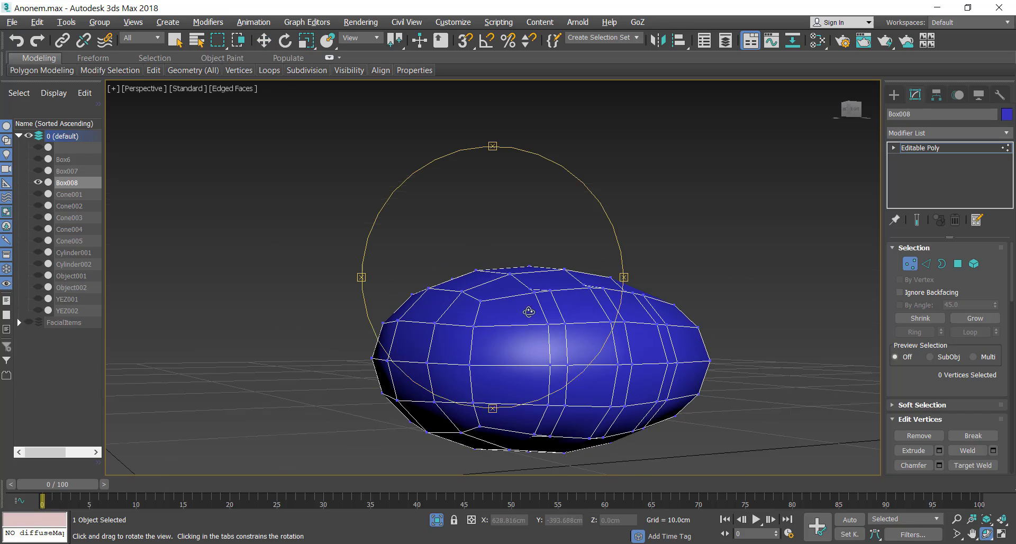
{"action": "left_click_drag", "start_coordinate": [529, 310], "coordinate": [521, 350]}
{"action": "right_click", "coordinate": [521, 350]}
- Remove the two horizontal edge loops directly above and below the palm's middle loop
{"action": "left_click", "coordinate": [926, 263]}
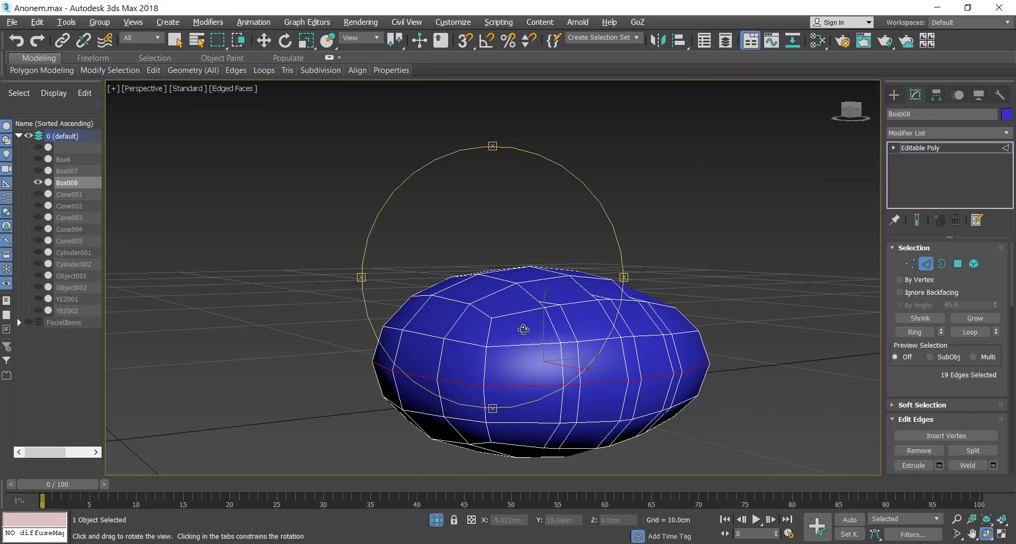
{"action": "mouse_move", "coordinate": [522, 329]}
{"action": "middle_mouse_down", "text": "alt"}
{"action": "mouse_move", "coordinate": [445, 298]}
{"action": "mouse_move", "coordinate": [546, 313]}
{"action": "mouse_move", "coordinate": [518, 341]}
{"action": "middle_mouse_up", "text": "alt"}
{"action": "key", "text": "ctrl+BackSpace"}
{"action": "double_click", "coordinate": [519, 416]}
{"action": "key", "text": "ctrl+BackSpace"}
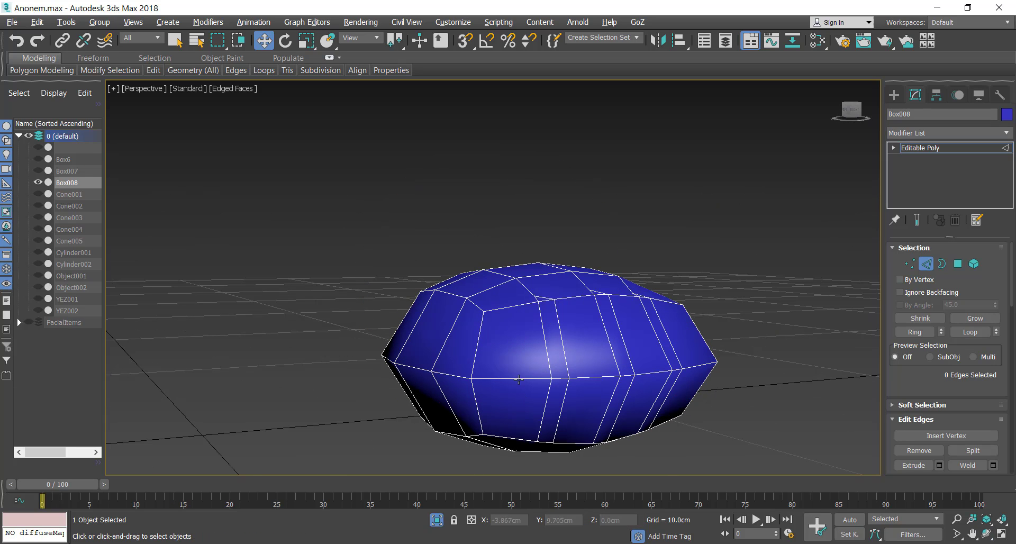
- Select the horizontal edges of the four finger sections and connect them with vertical edges
{"action": "left_click", "coordinate": [987, 535]}
{"action": "left_click_drag", "start_coordinate": [529, 328], "coordinate": [500, 343]}
{"action": "right_click", "coordinate": [500, 343]}
{"action": "left_click", "coordinate": [589, 385], "text": "ctrl"}
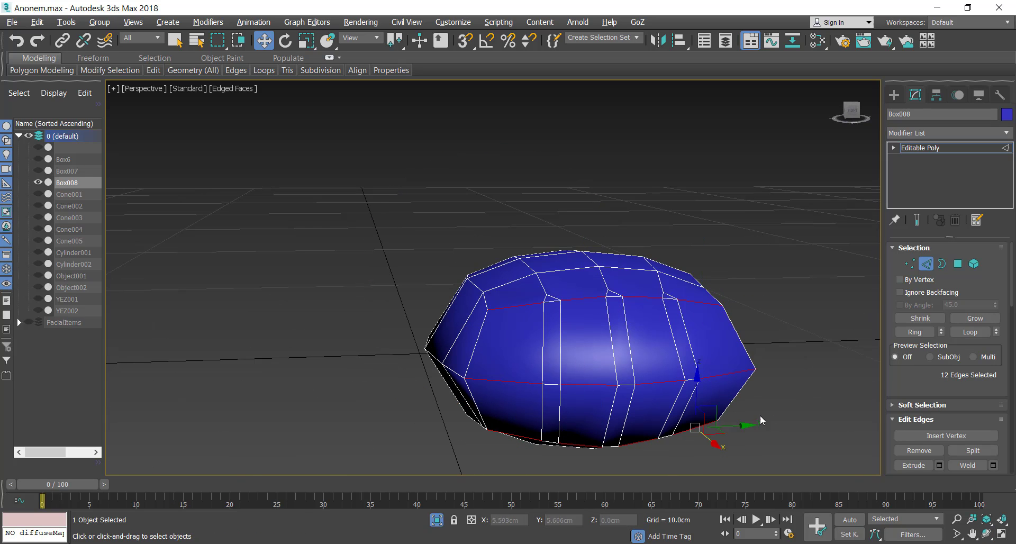
{"action": "right_click", "coordinate": [762, 421]}
{"action": "left_click", "coordinate": [733, 493]}
- Select the polygons around the four finger sections' centre vertices and try insetting them
{"action": "left_click", "coordinate": [911, 265]}
{"action": "left_click", "coordinate": [503, 381]}
{"action": "middle_click_drag", "start_coordinate": [594, 393], "coordinate": [587, 381], "text": "alt"}
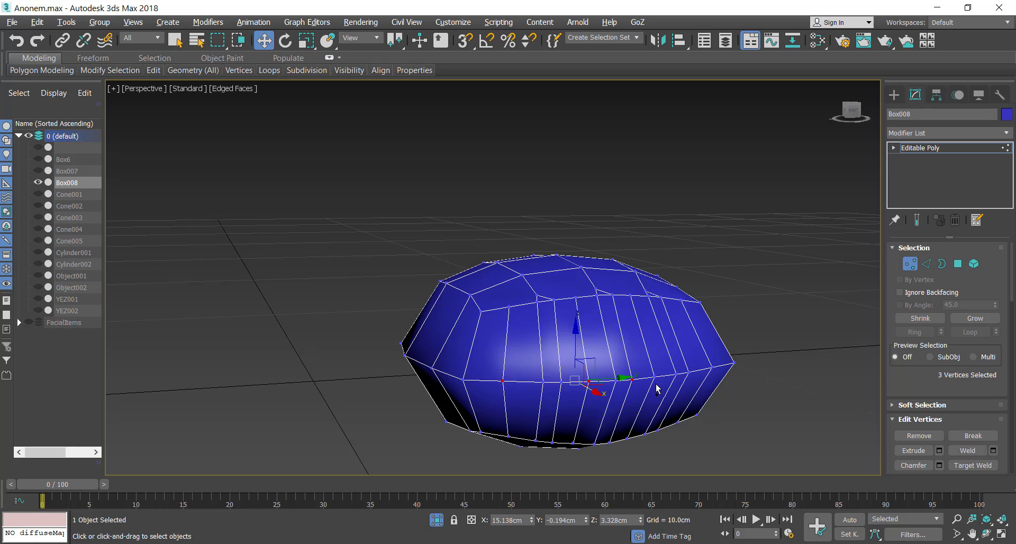
{"action": "left_click", "coordinate": [958, 264], "text": "ctrl"}
{"action": "left_click", "coordinate": [993, 466]}
{"action": "left_click", "coordinate": [538, 321]}
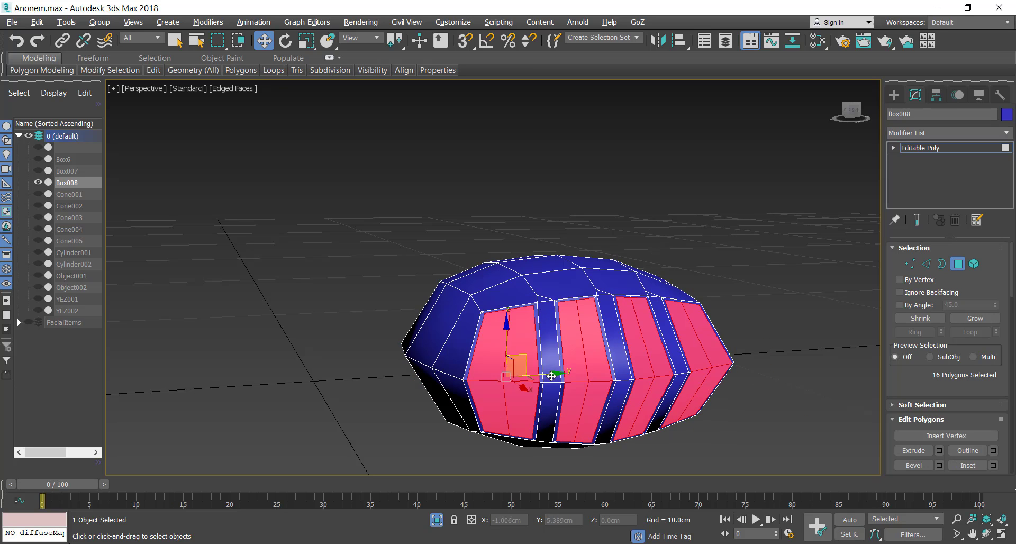
- Inset the four finger-section polygon groups and delete the inner polygons to open the finger holes
{"action": "middle_click_drag", "start_coordinate": [551, 377], "coordinate": [705, 307], "text": "alt"}
{"action": "left_click", "coordinate": [993, 465]}
{"action": "left_click_drag", "start_coordinate": [503, 304], "coordinate": [504, 300]}
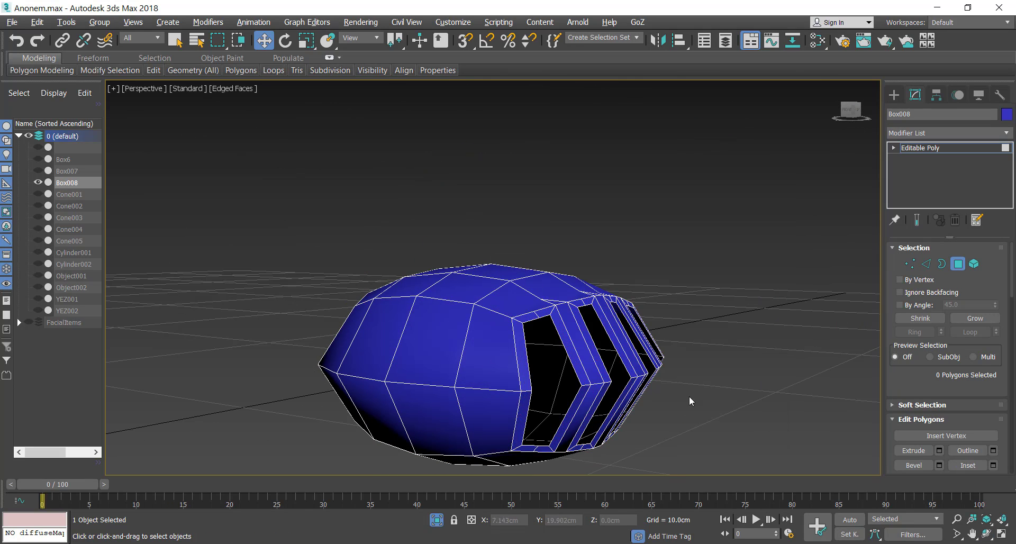
- Inset the four polygons around the thumb-side vertex by 0.14 cm and delete them to open the thumb hole
{"action": "middle_click_drag", "start_coordinate": [516, 288], "coordinate": [595, 306], "text": "alt"}
{"action": "left_click", "coordinate": [910, 264]}
{"action": "left_click", "coordinate": [516, 421]}
{"action": "left_click", "coordinate": [957, 264], "text": "ctrl"}
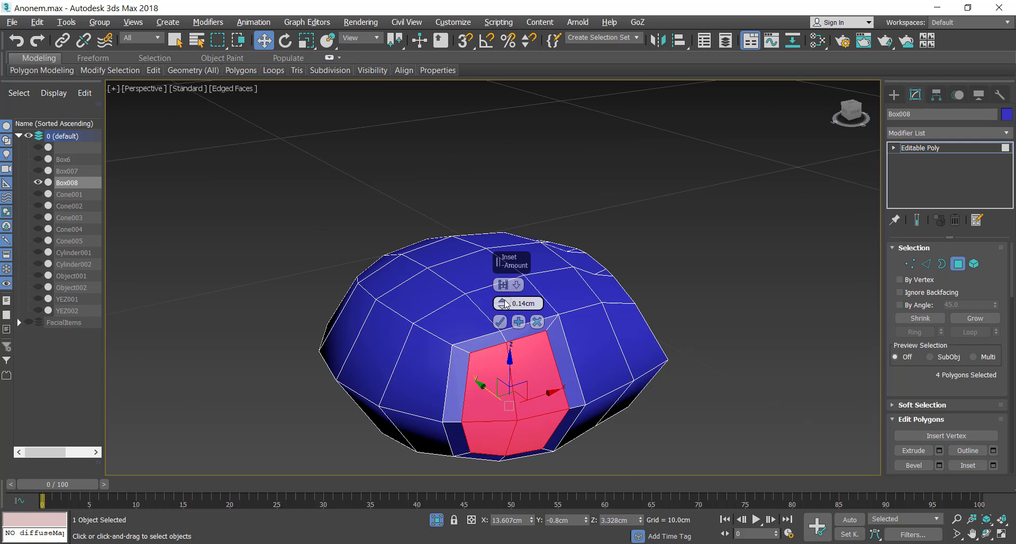
{"action": "left_click", "coordinate": [500, 321]}
{"action": "key", "text": "Delete"}
{"action": "middle_click_drag", "start_coordinate": [500, 322], "coordinate": [563, 316], "text": "alt"}
- Select the four polygons at the palm's wrist end and scale them flat
{"action": "key", "text": "2"}
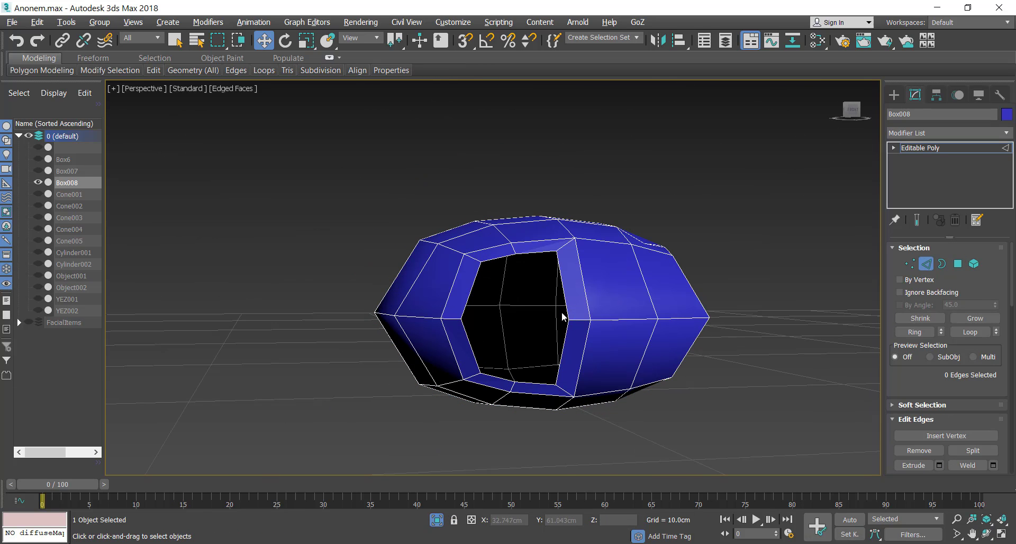
{"action": "middle_click_drag", "start_coordinate": [517, 347], "coordinate": [470, 274], "text": "alt"}
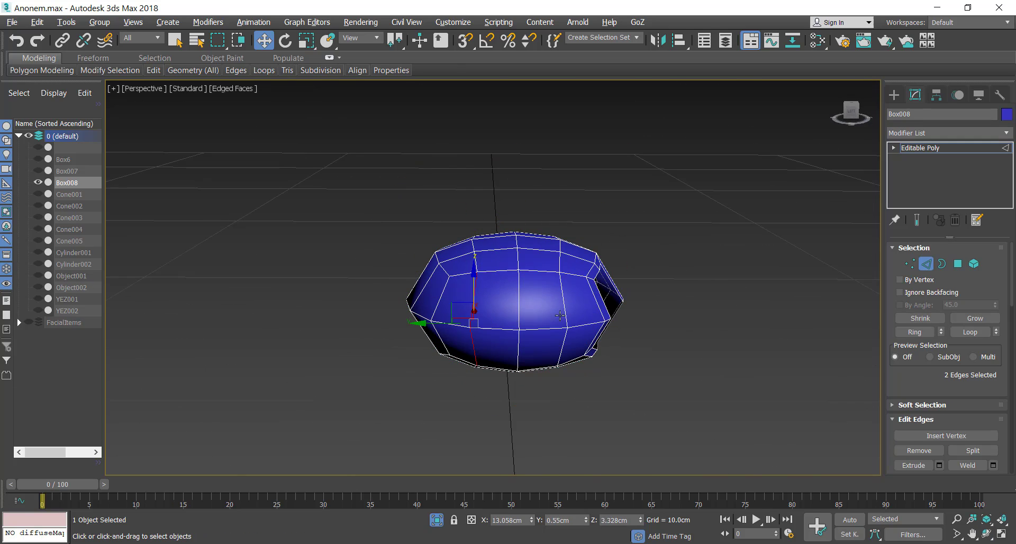
{"action": "key", "text": "4"}
{"action": "key", "text": "r"}
{"action": "middle_click_drag", "start_coordinate": [559, 316], "coordinate": [539, 308], "text": "alt"}
{"action": "left_click_drag", "start_coordinate": [465, 334], "coordinate": [461, 335]}
{"action": "middle_click_drag", "start_coordinate": [530, 307], "coordinate": [548, 347], "text": "alt"}
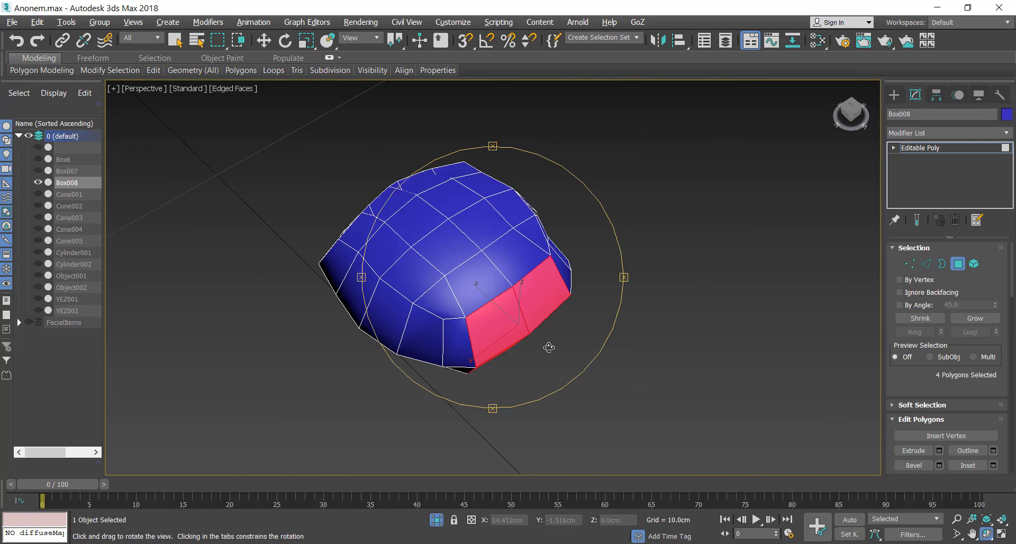
- Inset the flattened wrist-end polygons, delete the inner ones to open the wrist hole, and end the isolated view
{"action": "left_click", "coordinate": [994, 465]}
{"action": "left_click", "coordinate": [499, 322]}
{"action": "key", "text": "Delete"}
{"action": "middle_click_drag", "start_coordinate": [499, 328], "coordinate": [546, 334], "text": "alt"}
{"action": "left_click", "coordinate": [436, 520]}
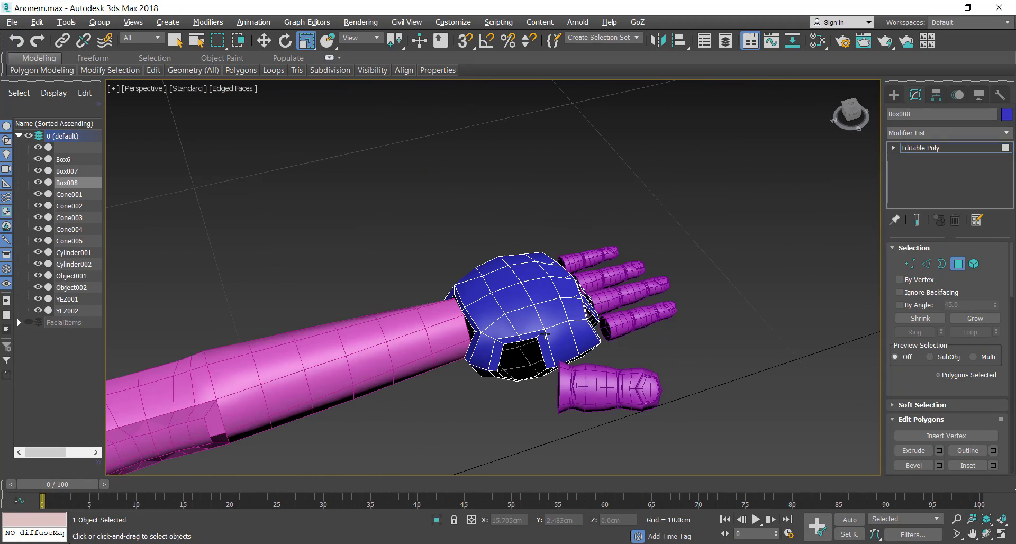
- Isolate the palm together with the separate thumb object
{"action": "key", "text": "4"}
{"action": "left_click", "coordinate": [609, 387], "text": "ctrl"}
{"action": "left_click", "coordinate": [436, 520]}
{"action": "middle_click_drag", "start_coordinate": [492, 280], "coordinate": [567, 345], "text": "alt"}
{"action": "left_click", "coordinate": [497, 313]}
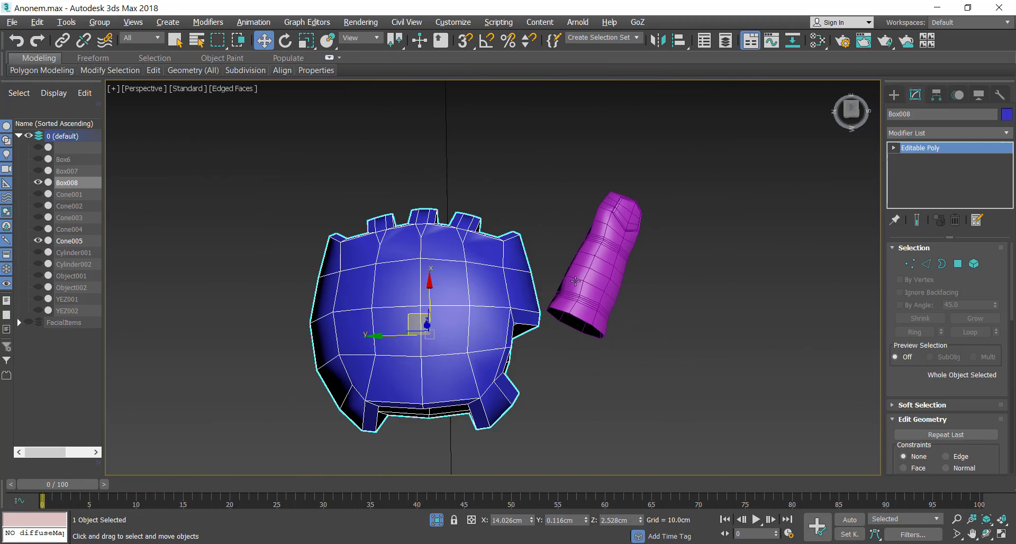
- Reposition the palm vertices beside the thumb hole and attach the thumb object to the palm
{"action": "key", "text": "1"}
{"action": "left_click_drag", "start_coordinate": [551, 303], "coordinate": [530, 335]}
{"action": "left_click_drag", "start_coordinate": [500, 321], "coordinate": [498, 320]}
{"action": "left_click", "coordinate": [592, 281]}
- Adjust the vertices at the thumb hole's edge in the top view so the opening faces the thumb's base
{"action": "scroll", "coordinate": [535, 328], "scroll_direction": "up", "scroll_amount": 5}
{"action": "middle_click_drag", "start_coordinate": [535, 339], "coordinate": [462, 264]}
{"action": "left_click_drag", "start_coordinate": [394, 218], "coordinate": [390, 215]}
{"action": "key", "text": "t"}
{"action": "left_click_drag", "start_coordinate": [528, 183], "coordinate": [539, 196]}
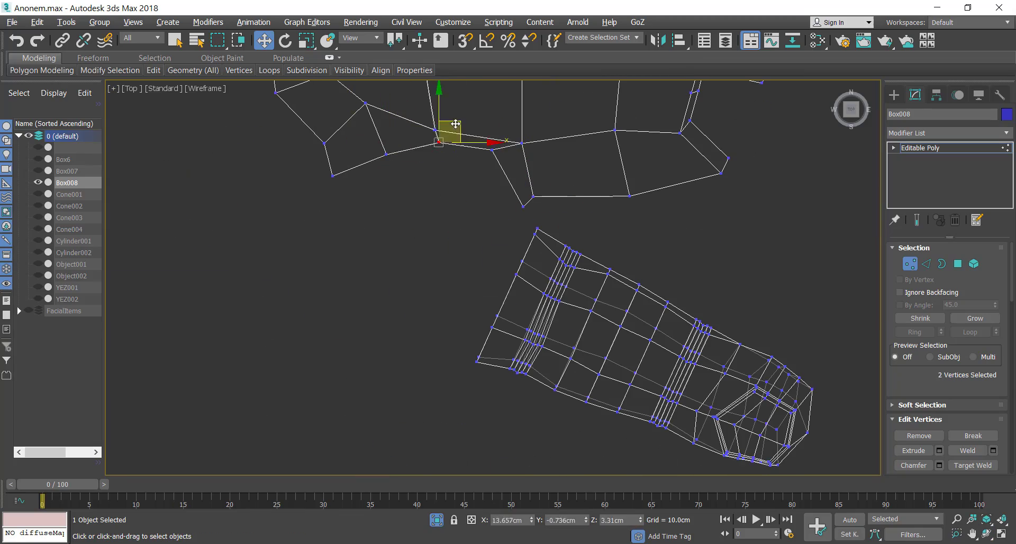
- Bridge the thumb hole's border with the open border at the thumb's base
{"action": "left_click", "coordinate": [942, 264]}
{"action": "left_click", "coordinate": [412, 156]}
{"action": "key", "text": "p"}
{"action": "middle_click_drag", "start_coordinate": [492, 285], "coordinate": [423, 222], "text": "alt"}
{"action": "left_click", "coordinate": [526, 238], "text": "ctrl"}
{"action": "left_click", "coordinate": [906, 407]}
- Select the ring of lengthwise edges on the thumb bridge and connect them with three new edge loops
{"action": "middle_click_drag", "start_coordinate": [572, 254], "coordinate": [465, 175], "text": "alt"}
{"action": "key", "text": "2"}
{"action": "left_click", "coordinate": [484, 195]}
{"action": "left_click", "coordinate": [914, 273]}
{"action": "left_click", "coordinate": [993, 436]}
{"action": "left_click_drag", "start_coordinate": [504, 284], "coordinate": [505, 276]}
{"action": "left_click", "coordinate": [499, 340]}
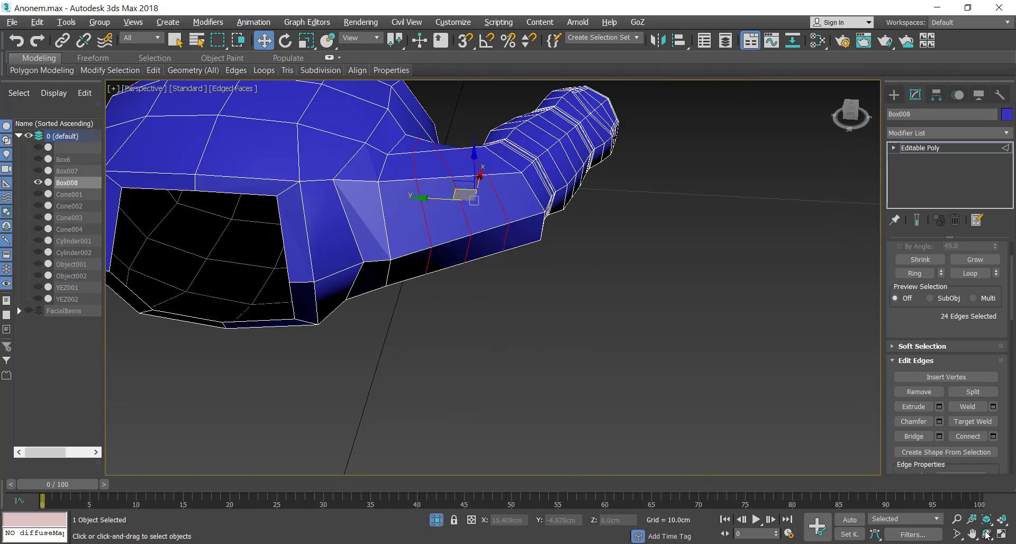
{"action": "middle_click_drag", "start_coordinate": [498, 275], "coordinate": [540, 334], "text": "alt"}
{"action": "left_click", "coordinate": [461, 344]}
{"action": "left_click", "coordinate": [437, 520]}
{"action": "left_click", "coordinate": [962, 151]}
{"action": "left_click", "coordinate": [621, 327], "text": "ctrl"}
{"action": "left_click", "coordinate": [437, 519]}
{"action": "left_click", "coordinate": [537, 328]}
{"action": "left_click_drag", "start_coordinate": [556, 283], "coordinate": [552, 284]}
{"action": "left_click", "coordinate": [605, 320]}
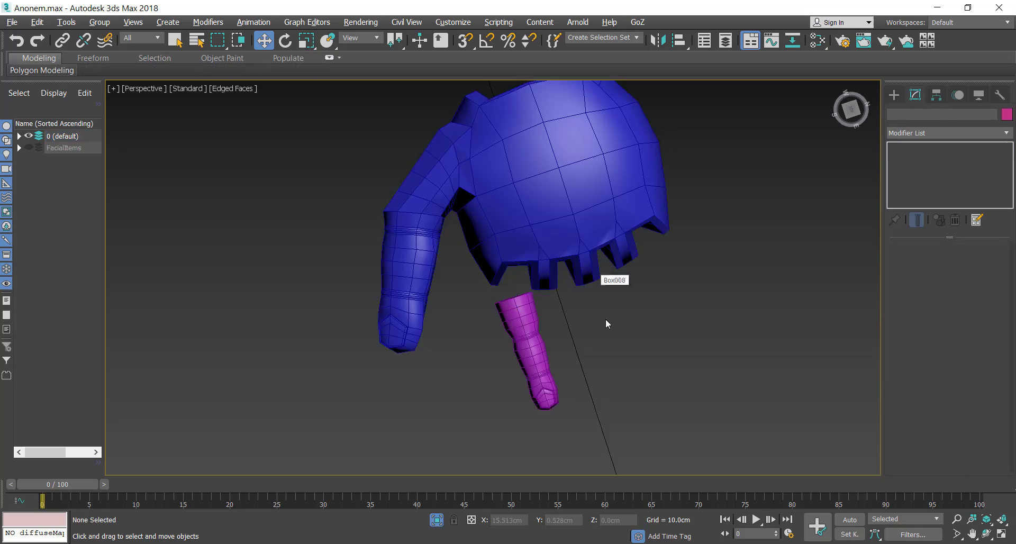
- Isolate the palm with its thumb and cut new edges from the strips between the finger holes into the palm surface
{"action": "left_click", "coordinate": [566, 227]}
{"action": "left_click", "coordinate": [435, 520]}
{"action": "left_click", "coordinate": [437, 519]}
{"action": "middle_click_drag", "start_coordinate": [535, 285], "coordinate": [542, 336], "text": "alt"}
{"action": "key", "text": "1"}
{"action": "left_click", "coordinate": [535, 337]}
{"action": "left_click", "coordinate": [526, 268]}
{"action": "right_click", "coordinate": [526, 268]}
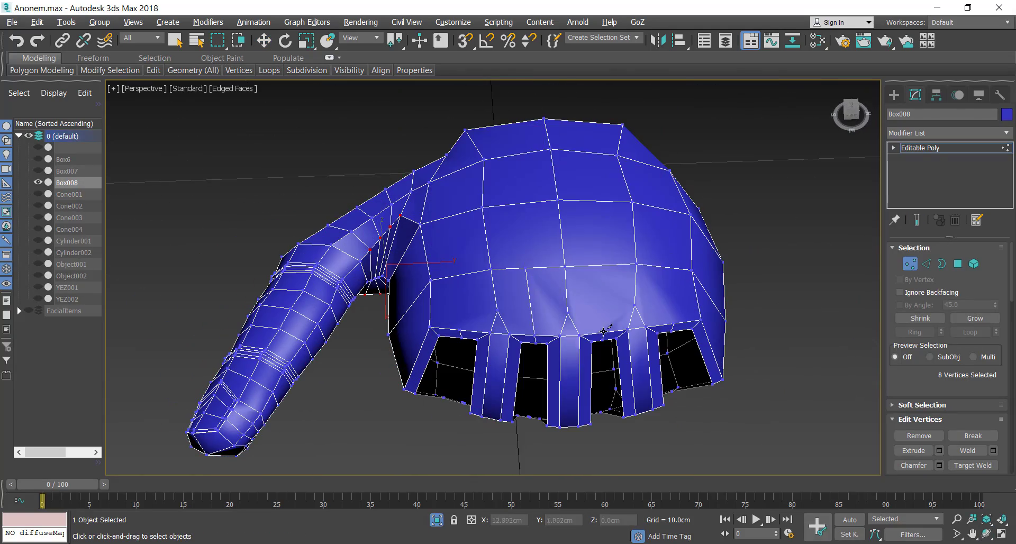
{"action": "middle_click_drag", "start_coordinate": [456, 275], "coordinate": [580, 357], "text": "alt"}
- Select the nine short cross edges on the three strips between the finger holes and connect them lengthwise
{"action": "key", "text": "2"}
{"action": "right_click", "coordinate": [800, 349]}
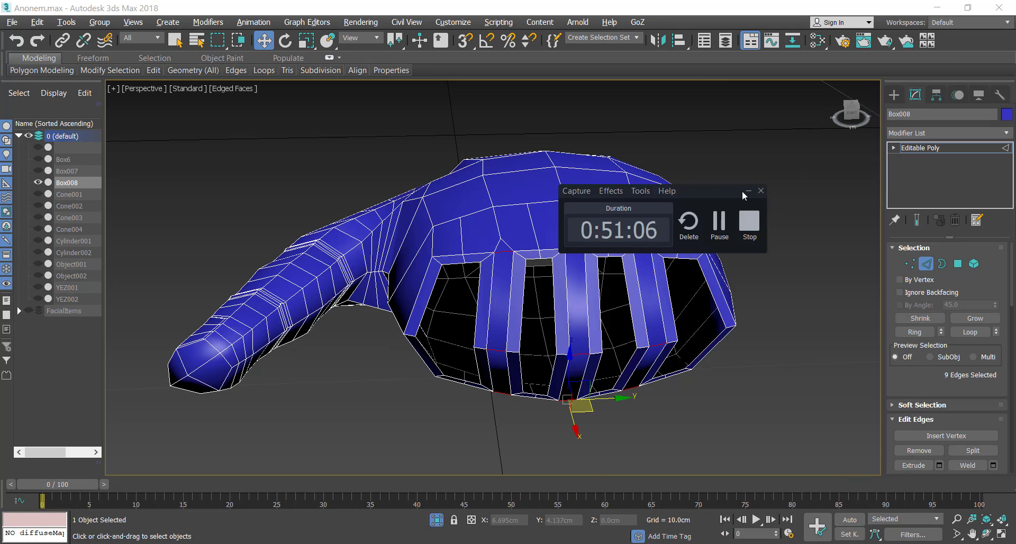
{"action": "left_click", "coordinate": [743, 195]}
{"action": "right_click", "coordinate": [727, 399]}
{"action": "left_click", "coordinate": [664, 482]}
- Cut a rectangular edge path into the middle of both broad faces of the palm to join the finger edge lines
{"action": "left_click", "coordinate": [500, 341]}
{"action": "left_click", "coordinate": [551, 127]}
{"action": "middle_click_drag", "start_coordinate": [548, 137], "coordinate": [547, 250], "text": "alt"}
{"action": "key", "text": "w"}
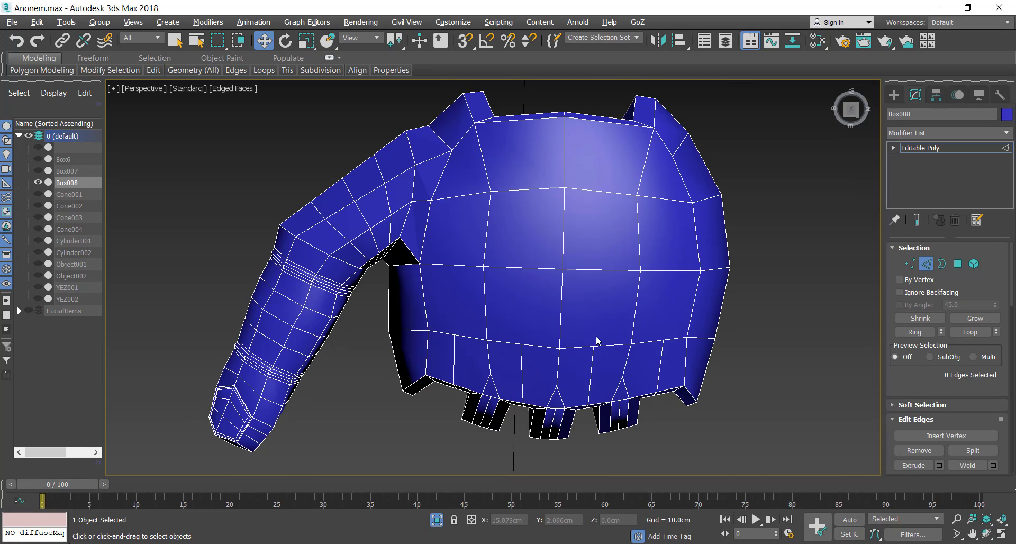
{"action": "key", "text": "1"}
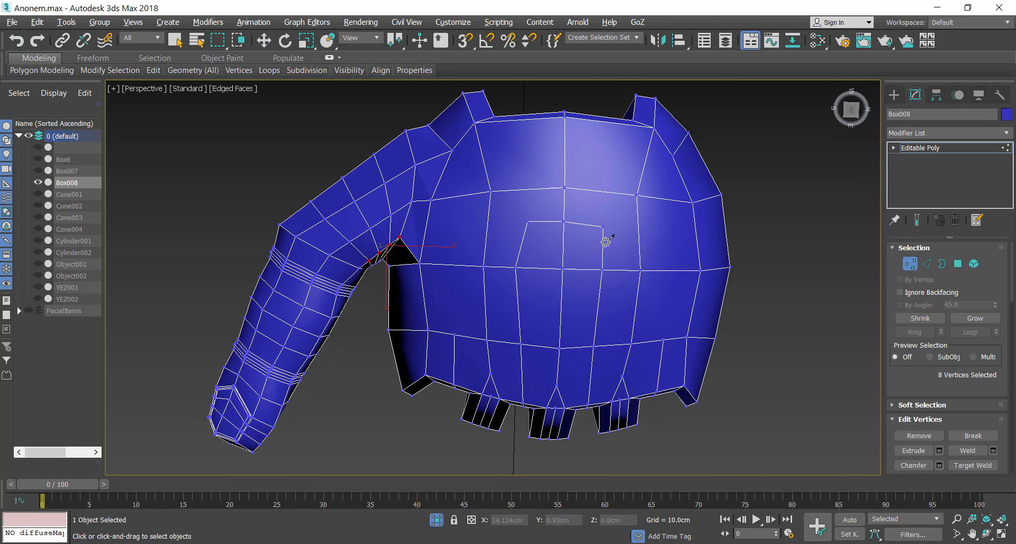
{"action": "middle_click_drag", "start_coordinate": [662, 337], "coordinate": [717, 325], "text": "alt"}
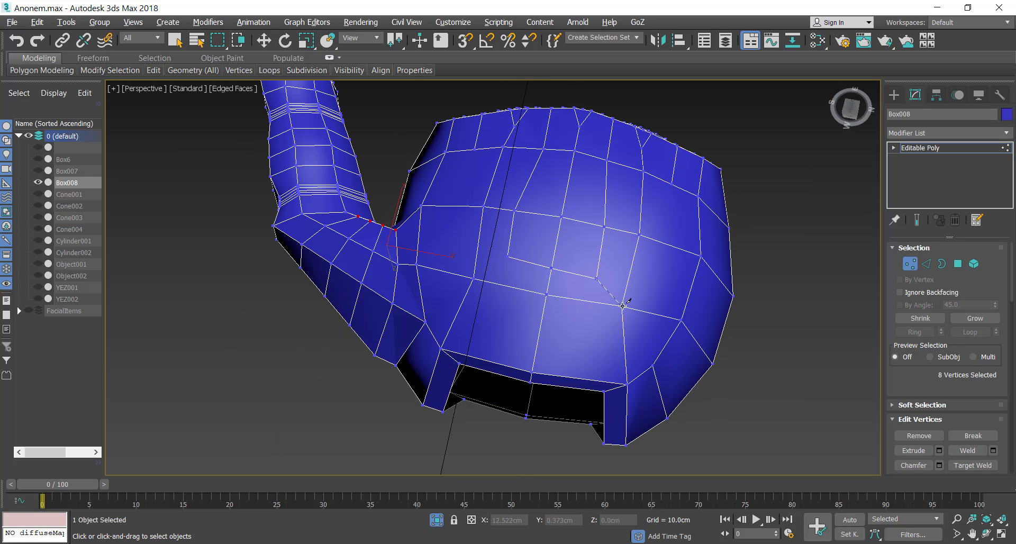
{"action": "right_click", "coordinate": [671, 183]}
- Connect selected edges around the palm and select the vertex above the strip between the first two finger holes
{"action": "key", "text": "2"}
{"action": "left_click", "coordinate": [699, 228]}
{"action": "middle_click_drag", "start_coordinate": [699, 227], "coordinate": [565, 230], "text": "alt"}
{"action": "left_click", "coordinate": [481, 399]}
{"action": "right_click", "coordinate": [754, 321]}
{"action": "left_click", "coordinate": [646, 362]}
{"action": "middle_click_drag", "start_coordinate": [646, 362], "coordinate": [630, 358], "text": "alt"}
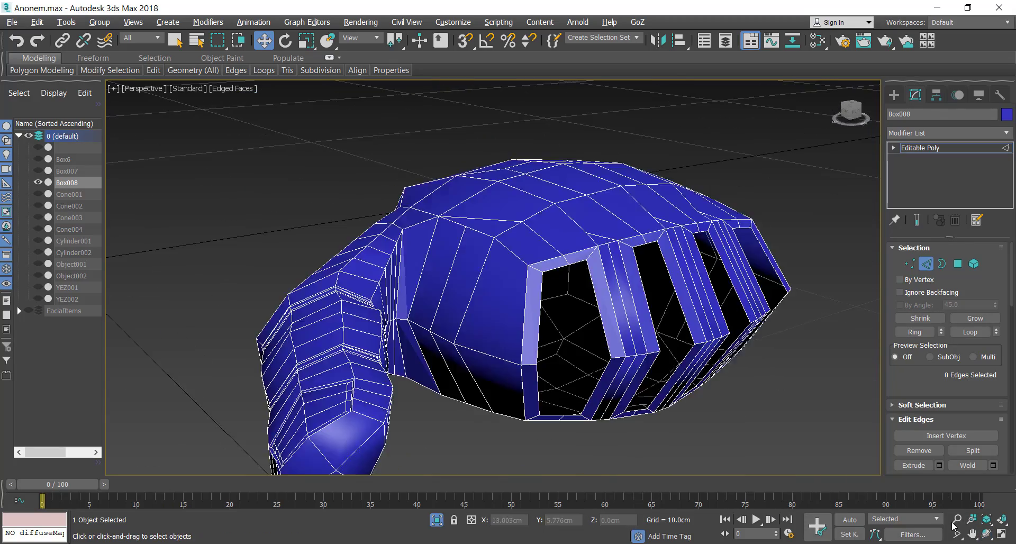
{"action": "middle_click_drag", "start_coordinate": [508, 175], "coordinate": [551, 256], "text": "alt"}
{"action": "key", "text": "1"}
{"action": "left_click", "coordinate": [512, 186]}
{"action": "middle_click_drag", "start_coordinate": [648, 338], "coordinate": [612, 197], "text": "alt"}
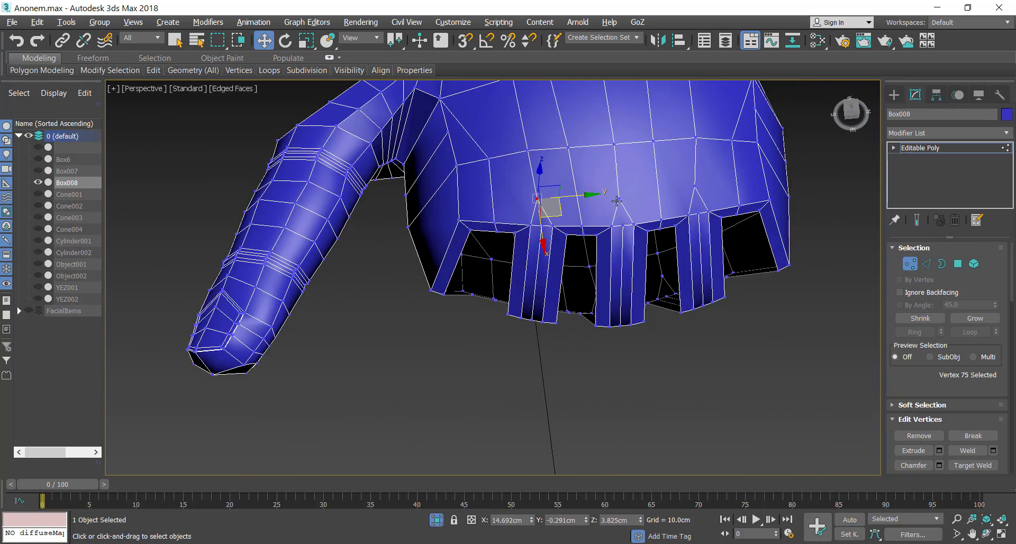
- Connect the edges above the thumb-side finger hole and select the matching edge ring above the outermost finger hole
{"action": "left_click", "coordinate": [926, 263]}
{"action": "left_click", "coordinate": [906, 333]}
{"action": "middle_click_drag", "start_coordinate": [582, 297], "coordinate": [598, 381], "text": "alt"}
{"action": "right_click", "coordinate": [804, 351]}
{"action": "left_click", "coordinate": [703, 401]}
{"action": "left_click", "coordinate": [772, 215]}
{"action": "left_click", "coordinate": [914, 333]}
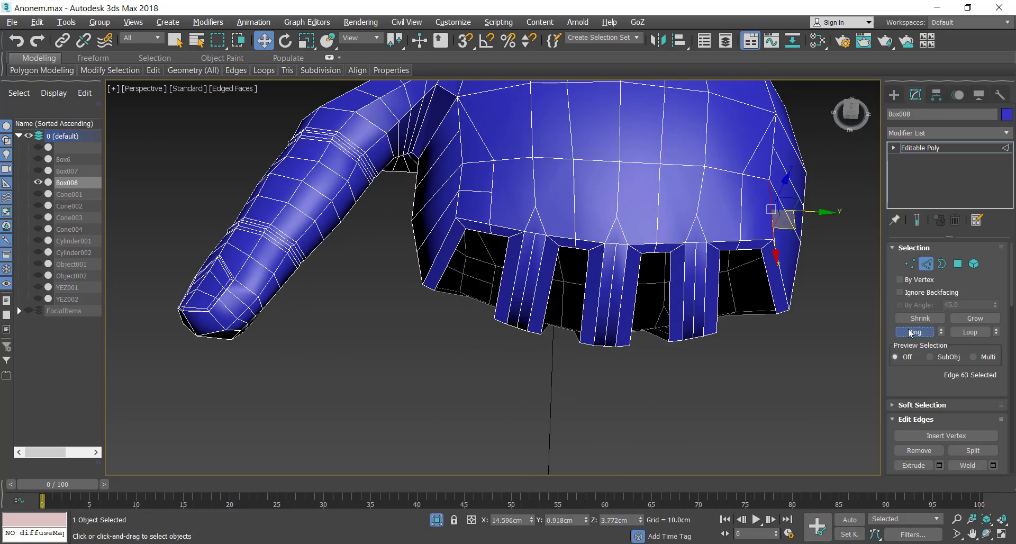
- Cut an edge row across the palm above the finger holes, passing through the vertices above the strips
{"action": "left_click", "coordinate": [910, 264]}
{"action": "right_click", "coordinate": [631, 361]}
{"action": "left_click", "coordinate": [598, 239]}
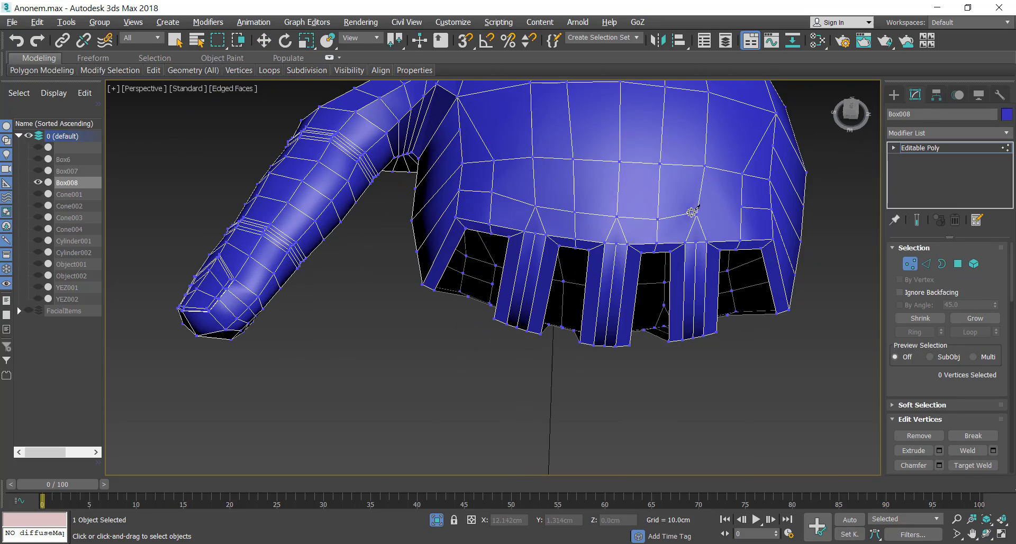
{"action": "middle_click_drag", "start_coordinate": [646, 423], "coordinate": [562, 308], "text": "alt"}
{"action": "scroll", "coordinate": [635, 317], "scroll_direction": "down", "scroll_amount": 5}
- Try a TurboSmooth modifier on the hand, inspect the smoothed shape and undo the change
{"action": "left_click", "coordinate": [910, 264]}
{"action": "left_click", "coordinate": [948, 132]}
{"action": "type", "text": "tu"}
{"action": "key", "text": "Return"}
{"action": "scroll", "coordinate": [508, 248], "scroll_direction": "down", "scroll_amount": 4}
{"action": "middle_click_drag", "start_coordinate": [423, 204], "coordinate": [401, 185], "text": "alt"}
{"action": "middle_click_drag", "start_coordinate": [464, 241], "coordinate": [547, 272], "text": "alt"}
{"action": "key", "text": "ctrl+z"}
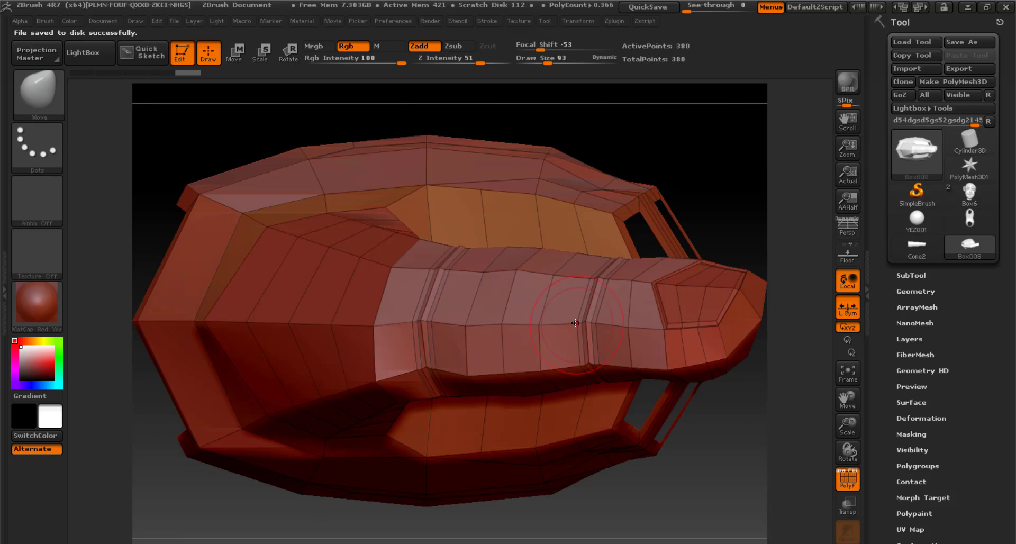
- Switch to ZBrush, smooth the hand mesh with subdivision and activate symmetry on the Z axis
{"action": "key", "text": "ctrl+d"}
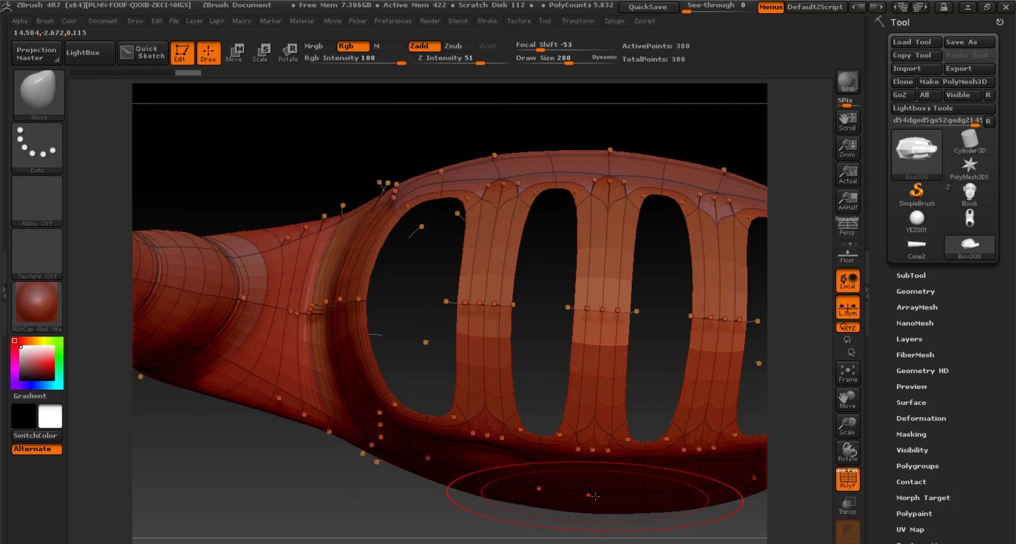
{"action": "left_click", "coordinate": [582, 21]}
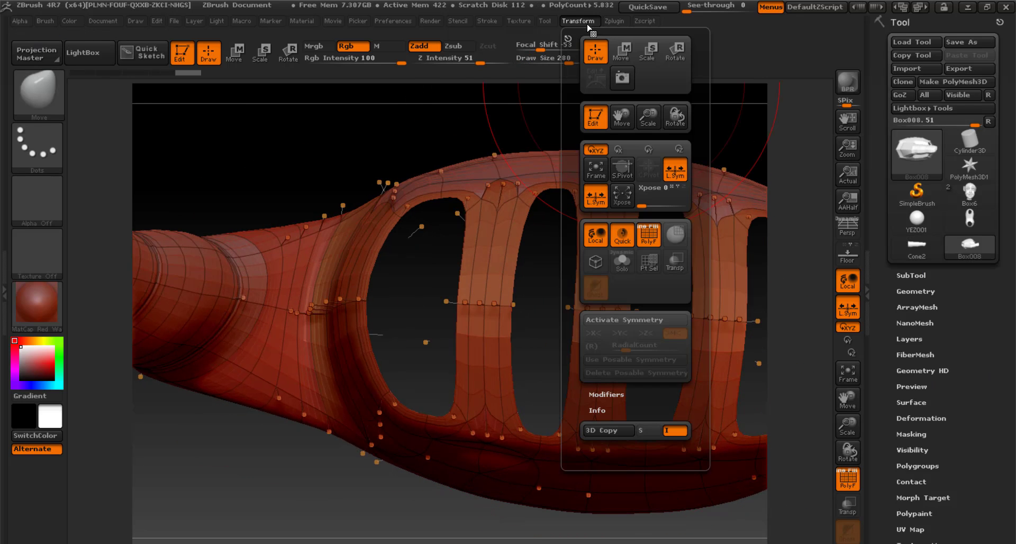
{"action": "right_click_drag", "start_coordinate": [579, 277], "coordinate": [479, 177]}
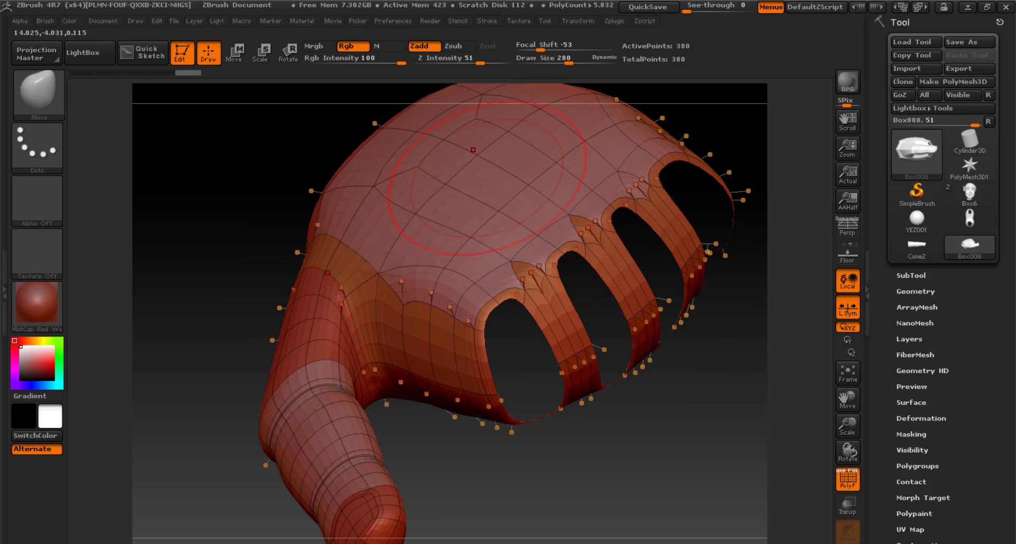
{"action": "left_click", "coordinate": [582, 23]}
{"action": "left_click", "coordinate": [582, 22]}
{"action": "left_click", "coordinate": [648, 334]}
- Choose the Move Topological brush and reshape the thumb and the neighbouring palm surface at draw size 280
{"action": "mouse_move", "coordinate": [535, 317]}
{"action": "right_mouse_down"}
{"action": "mouse_move", "coordinate": [432, 162]}
{"action": "mouse_move", "coordinate": [485, 411]}
{"action": "right_mouse_up"}
{"action": "mouse_move", "coordinate": [650, 386]}
{"action": "right_mouse_down"}
{"action": "mouse_move", "coordinate": [617, 381]}
{"action": "mouse_move", "coordinate": [846, 375]}
{"action": "mouse_move", "coordinate": [351, 370]}
{"action": "mouse_move", "coordinate": [323, 338]}
{"action": "right_mouse_up"}
{"action": "left_click", "coordinate": [39, 91]}
{"action": "left_click", "coordinate": [744, 294]}
{"action": "mouse_move", "coordinate": [709, 349]}
{"action": "right_mouse_down"}
{"action": "mouse_move", "coordinate": [651, 365]}
{"action": "mouse_move", "coordinate": [402, 296]}
{"action": "right_mouse_up"}
{"action": "left_click_drag", "start_coordinate": [244, 153], "coordinate": [225, 201]}
{"action": "right_click_drag", "start_coordinate": [225, 211], "coordinate": [235, 159]}
{"action": "left_click_drag", "start_coordinate": [238, 174], "coordinate": [215, 194]}
{"action": "right_click_drag", "start_coordinate": [215, 193], "coordinate": [463, 331]}
{"action": "left_click_drag", "start_coordinate": [365, 251], "coordinate": [376, 244]}
{"action": "mouse_move", "coordinate": [376, 243]}
{"action": "right_mouse_down"}
{"action": "mouse_move", "coordinate": [508, 254]}
{"action": "mouse_move", "coordinate": [413, 215]}
{"action": "mouse_move", "coordinate": [601, 404]}
{"action": "mouse_move", "coordinate": [279, 232]}
{"action": "mouse_move", "coordinate": [381, 174]}
{"action": "right_mouse_up"}
{"action": "left_click_drag", "start_coordinate": [381, 175], "coordinate": [371, 158]}
{"action": "mouse_move", "coordinate": [476, 212]}
{"action": "right_mouse_down"}
{"action": "mouse_move", "coordinate": [612, 219]}
{"action": "mouse_move", "coordinate": [508, 317]}
{"action": "mouse_move", "coordinate": [398, 172]}
{"action": "right_mouse_up"}
{"action": "left_click_drag", "start_coordinate": [534, 315], "coordinate": [532, 304]}
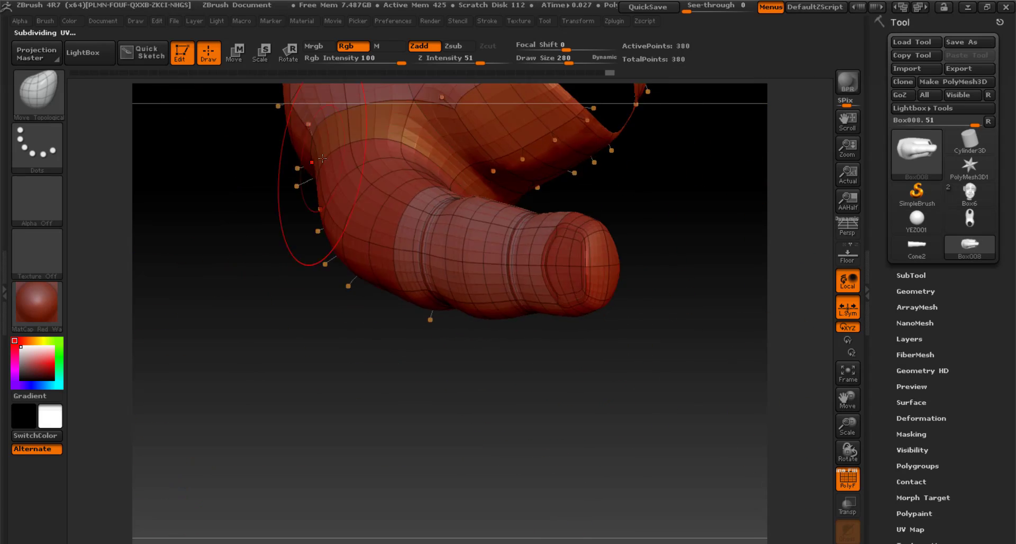
{"action": "mouse_move", "coordinate": [460, 181]}
{"action": "right_mouse_down"}
{"action": "mouse_move", "coordinate": [508, 328]}
{"action": "mouse_move", "coordinate": [623, 385]}
{"action": "mouse_move", "coordinate": [688, 389]}
{"action": "right_mouse_up"}
- Reshape the strips between the finger holes with draw size 88 and focal shift -39, and send the hand to 3ds Max with GoZ
{"action": "left_click_drag", "start_coordinate": [839, 398], "coordinate": [578, 401]}
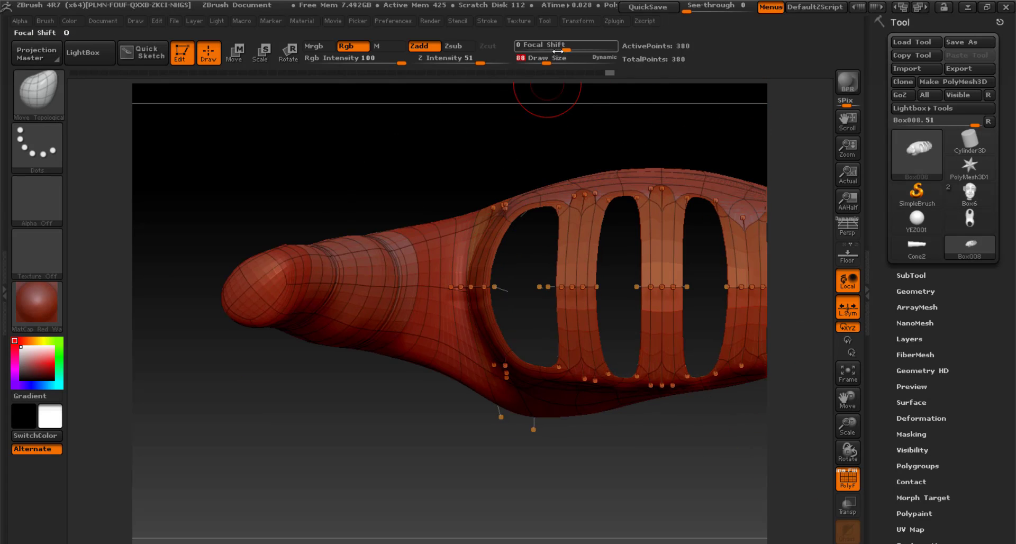
{"action": "left_click_drag", "start_coordinate": [679, 286], "coordinate": [676, 286]}
{"action": "left_click_drag", "start_coordinate": [847, 398], "coordinate": [702, 366]}
{"action": "left_click_drag", "start_coordinate": [593, 261], "coordinate": [600, 261]}
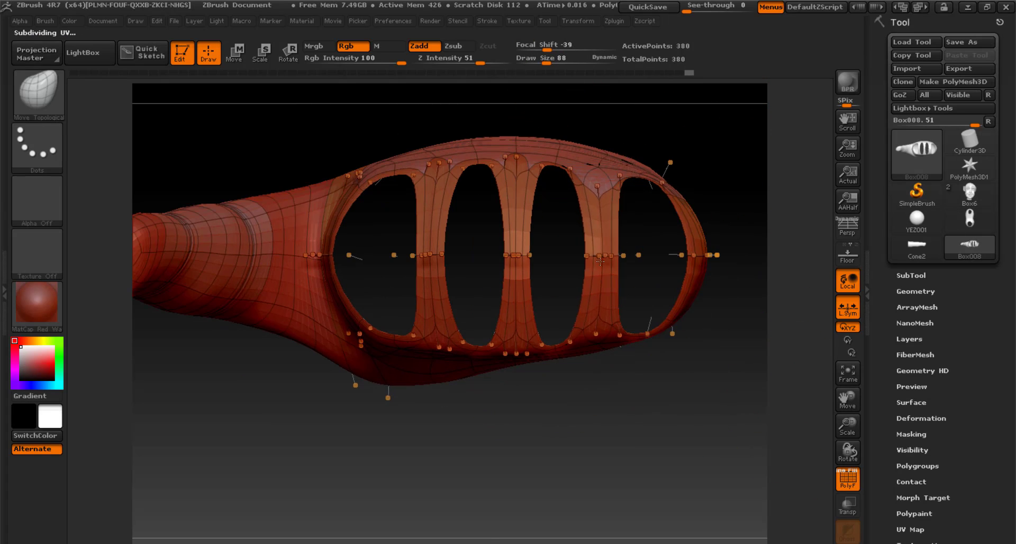
{"action": "left_click", "coordinate": [904, 95]}
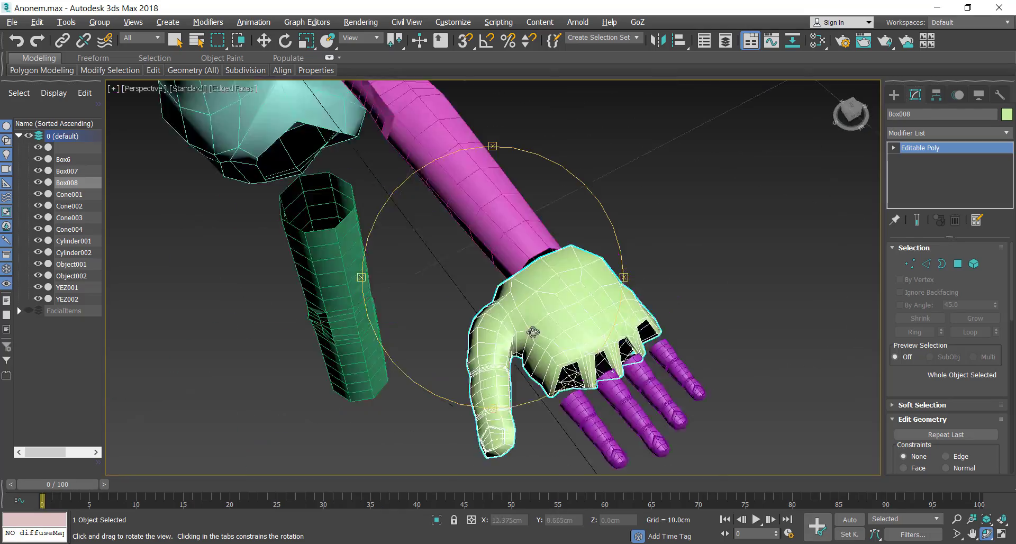
- Select the four finger objects and move them along X by about 0.08 cm in the top view
{"action": "middle_click_drag", "start_coordinate": [533, 333], "coordinate": [534, 307], "text": "alt"}
{"action": "left_click_drag", "start_coordinate": [809, 365], "coordinate": [682, 245]}
{"action": "middle_click_drag", "start_coordinate": [682, 245], "coordinate": [542, 281], "text": "alt"}
{"action": "key", "text": "t"}
{"action": "left_click", "coordinate": [264, 40]}
{"action": "scroll", "coordinate": [523, 106], "scroll_direction": "down", "scroll_amount": 3}
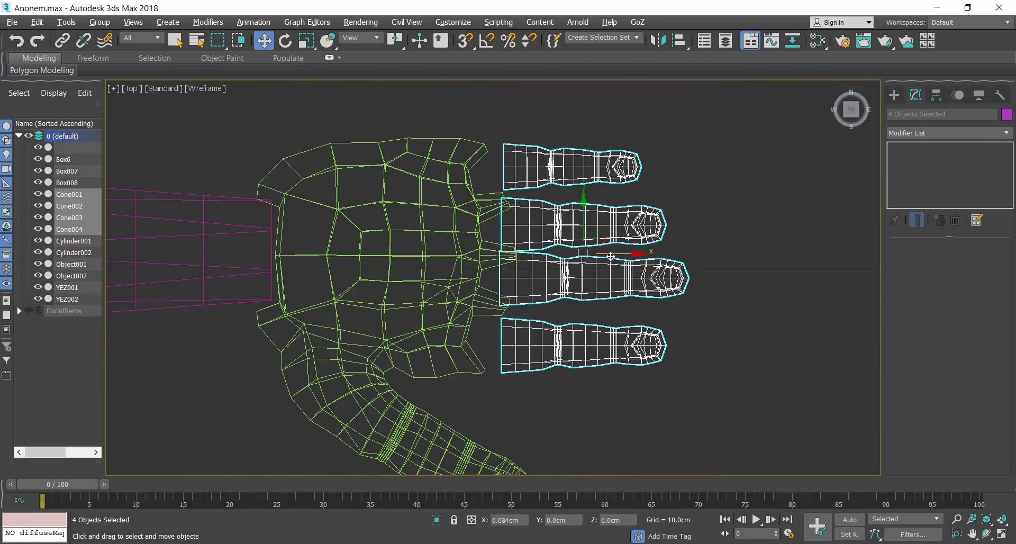
- Move the outer corner vertices at the palm's finger end by -0.08 cm along X
{"action": "left_click", "coordinate": [466, 165]}
{"action": "key", "text": "1"}
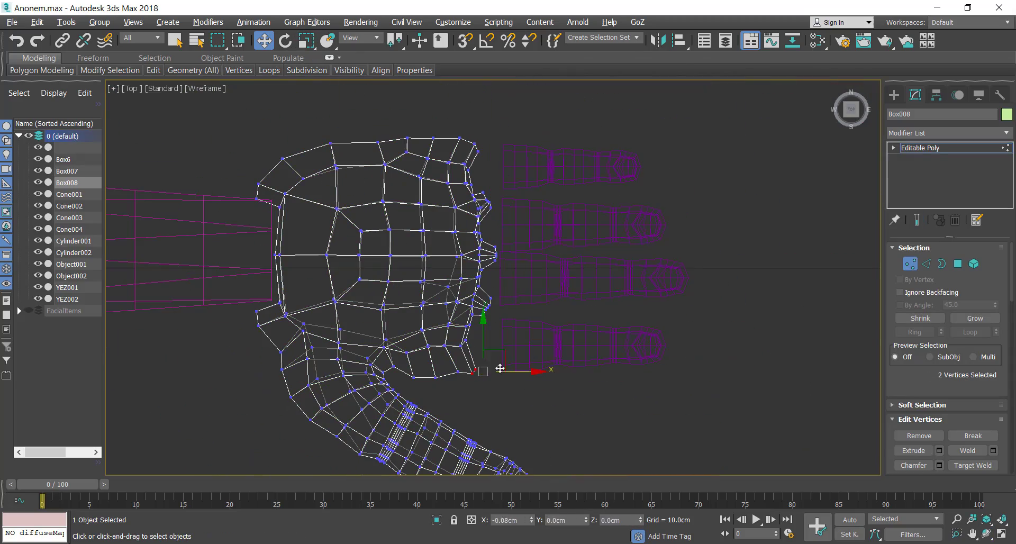
{"action": "key", "text": "1"}
- Move the four finger objects closer to the palm and spread them sideways to line up with their holes
{"action": "left_click_drag", "start_coordinate": [513, 394], "coordinate": [601, 164]}
{"action": "left_click_drag", "start_coordinate": [617, 257], "coordinate": [608, 257]}
{"action": "middle_click_drag", "start_coordinate": [593, 265], "coordinate": [594, 264]}
{"action": "left_click", "coordinate": [533, 286]}
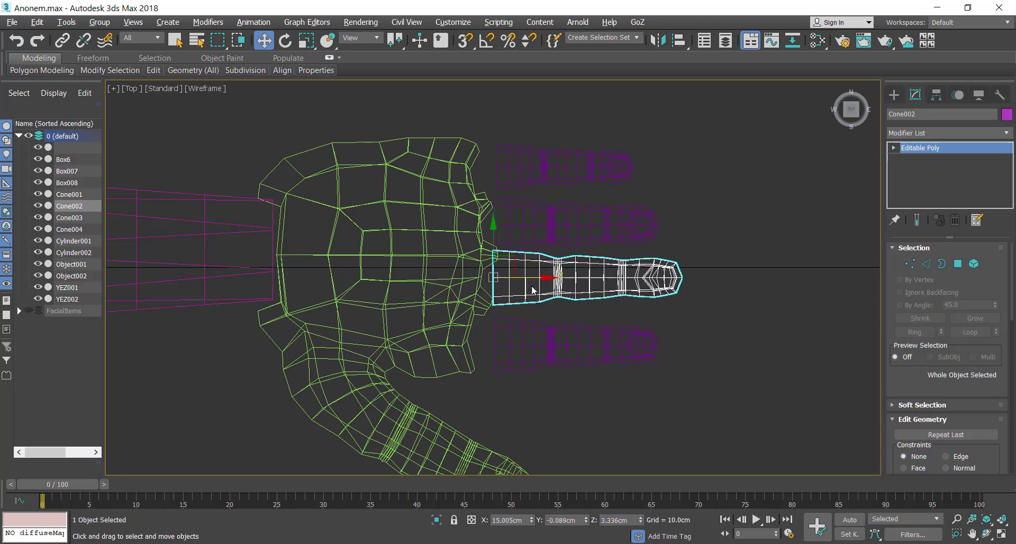
{"action": "left_click_drag", "start_coordinate": [532, 289], "coordinate": [524, 261]}
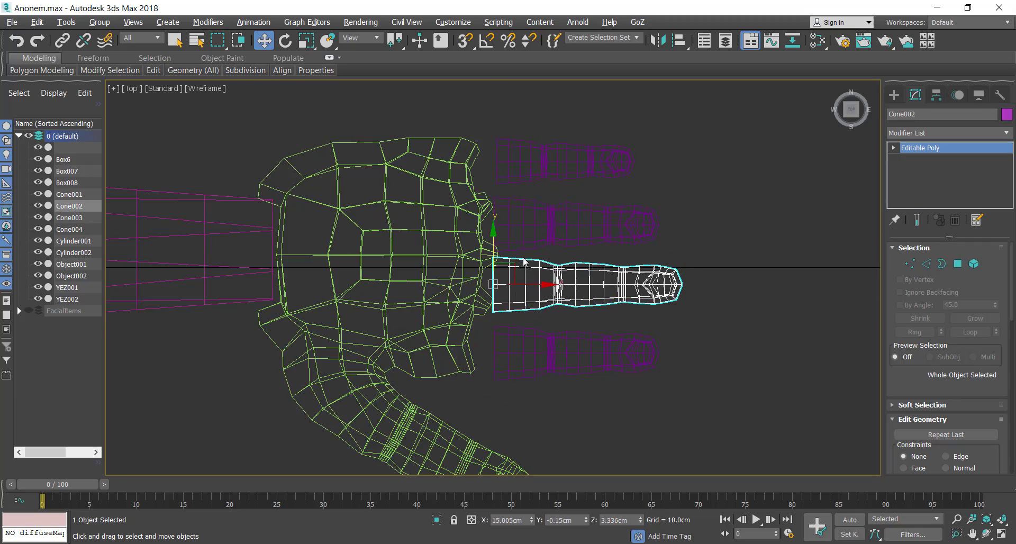
- Attach the index finger object beside the thumb to the palm
{"action": "left_click", "coordinate": [464, 352]}
{"action": "key", "text": "alt+w"}
{"action": "middle_click", "coordinate": [567, 454]}
{"action": "key", "text": "alt+w"}
{"action": "middle_click_drag", "start_coordinate": [567, 453], "coordinate": [561, 318], "text": "alt"}
{"action": "left_click", "coordinate": [806, 503]}
{"action": "left_click", "coordinate": [692, 521]}
{"action": "middle_click_drag", "start_coordinate": [503, 255], "coordinate": [527, 358], "text": "alt"}
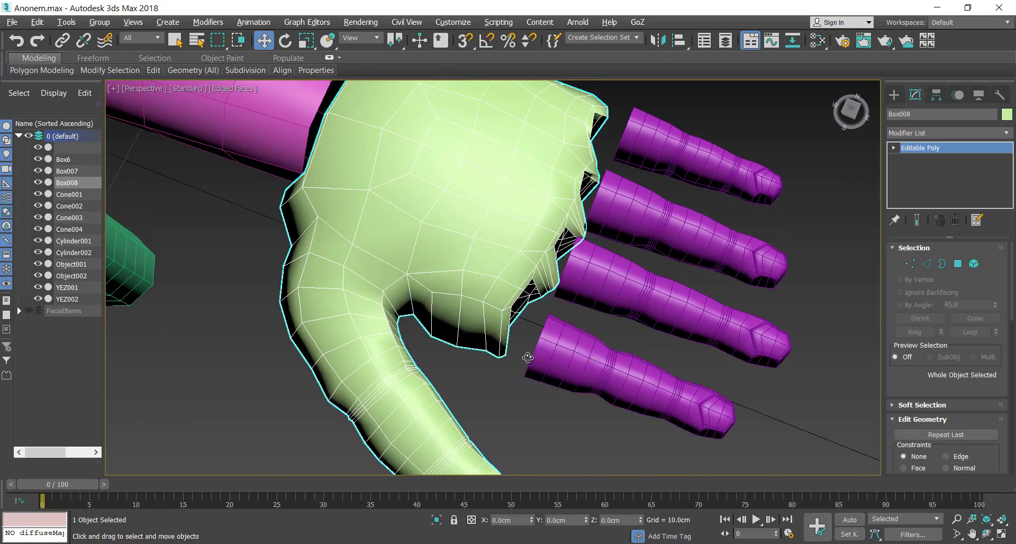
{"action": "right_click", "coordinate": [512, 365]}
{"action": "left_click", "coordinate": [490, 389]}
{"action": "left_click", "coordinate": [582, 365]}
- Isolate the hand and reposition the two vertices at the outer corner of the index finger hole
{"action": "left_click", "coordinate": [910, 263]}
{"action": "mouse_move", "coordinate": [502, 344]}
{"action": "left_mouse_down"}
{"action": "mouse_move", "coordinate": [503, 254]}
{"action": "mouse_move", "coordinate": [434, 180]}
{"action": "left_mouse_up"}
{"action": "key", "text": "alt+q"}
{"action": "left_click_drag", "start_coordinate": [447, 357], "coordinate": [466, 375]}
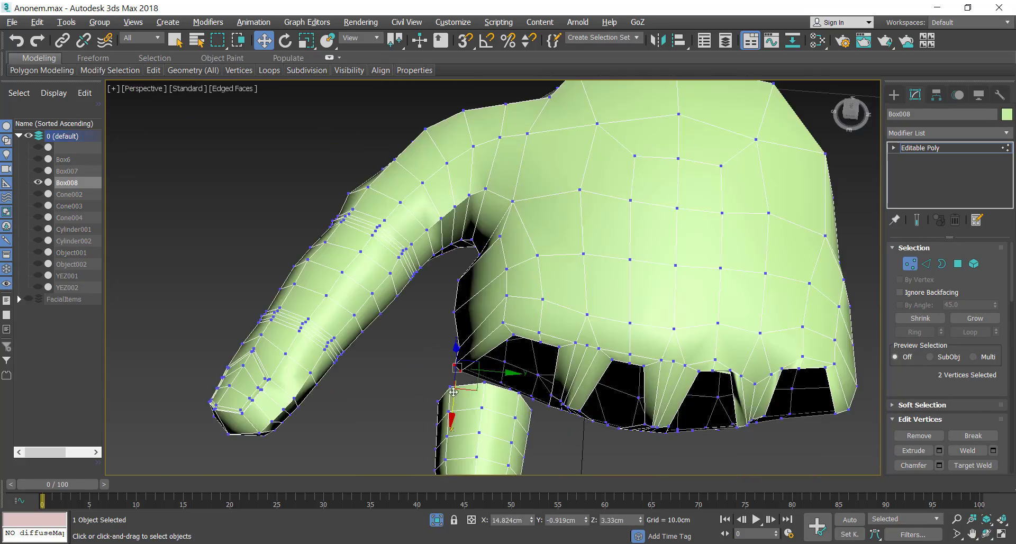
{"action": "middle_click_drag", "start_coordinate": [453, 392], "coordinate": [547, 352], "text": "alt"}
- Bridge the index finger's open end to the border of its hole in the palm, and leave isolation
{"action": "key", "text": "5"}
{"action": "left_click", "coordinate": [593, 373]}
{"action": "left_click_drag", "start_coordinate": [667, 390], "coordinate": [671, 381]}
{"action": "key", "text": "2"}
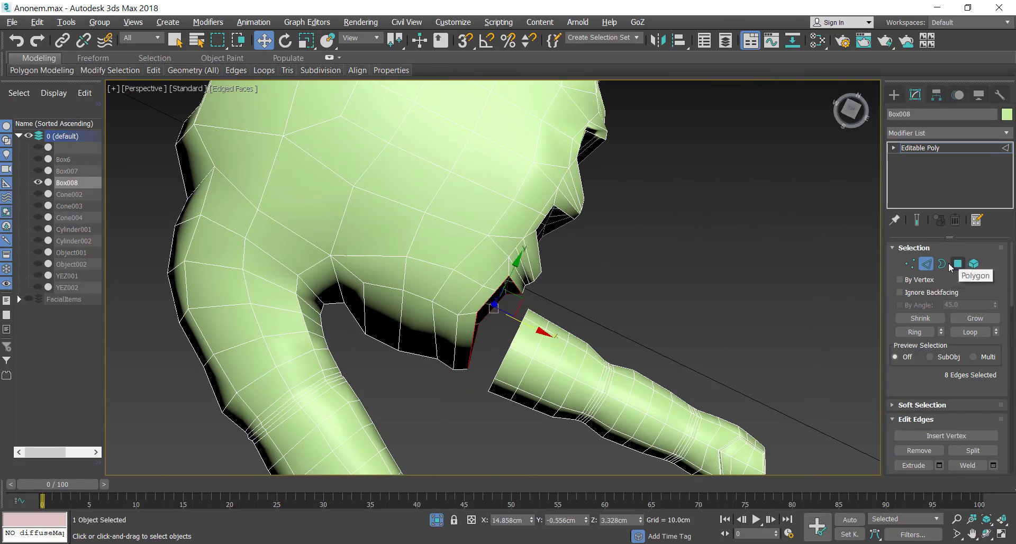
{"action": "left_click", "coordinate": [942, 264]}
{"action": "left_click", "coordinate": [503, 362], "text": "ctrl"}
{"action": "left_click", "coordinate": [914, 465]}
{"action": "middle_click_drag", "start_coordinate": [508, 330], "coordinate": [593, 329], "text": "alt"}
{"action": "left_click", "coordinate": [633, 385]}
{"action": "left_click", "coordinate": [501, 340]}
{"action": "key", "text": "2"}
{"action": "key", "text": "alt+q"}
- Try attaching the middle finger object to the hand, and undo the attachment
{"action": "right_click", "coordinate": [592, 329]}
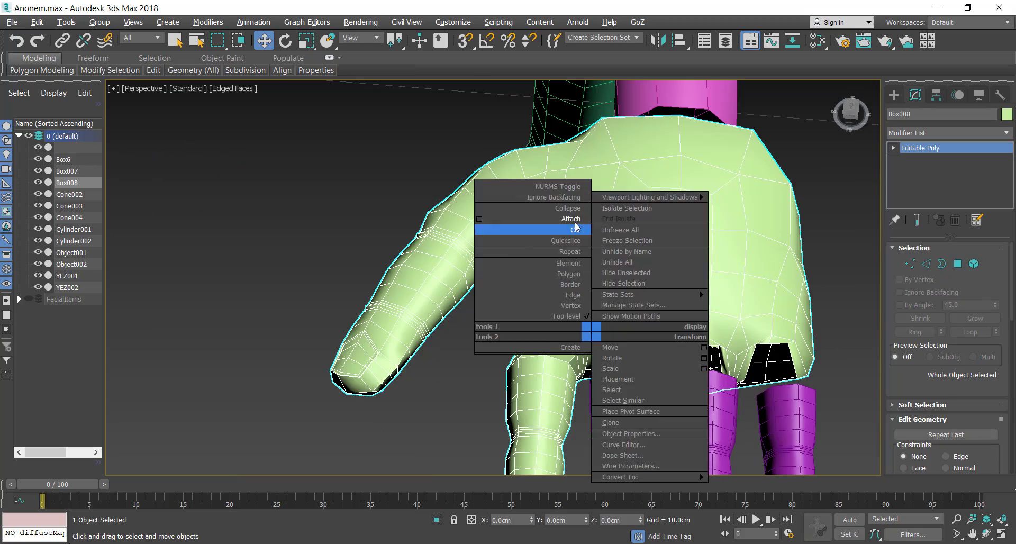
{"action": "left_click", "coordinate": [575, 228]}
{"action": "left_click", "coordinate": [630, 413]}
{"action": "middle_click_drag", "start_coordinate": [402, 212], "coordinate": [472, 213], "text": "alt"}
{"action": "key", "text": "ctrl+z"}
{"action": "key", "text": "ctrl+y"}
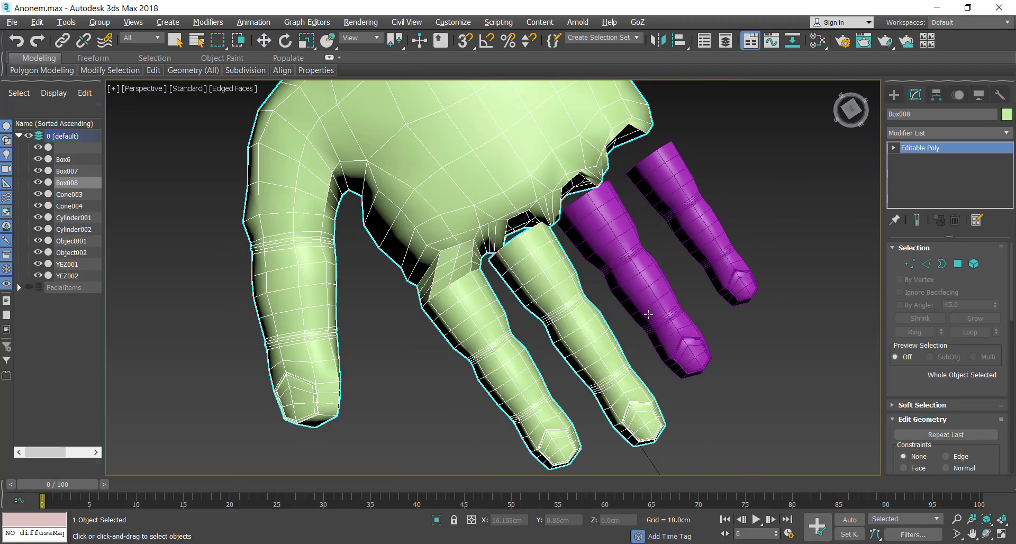
{"action": "key", "text": "ctrl+z"}
- Move the middle finger object about 0.07 cm away from the palm along X
{"action": "left_click", "coordinate": [653, 286]}
{"action": "left_click", "coordinate": [577, 312], "text": "ctrl"}
{"action": "key", "text": "w"}
{"action": "left_click", "coordinate": [514, 280]}
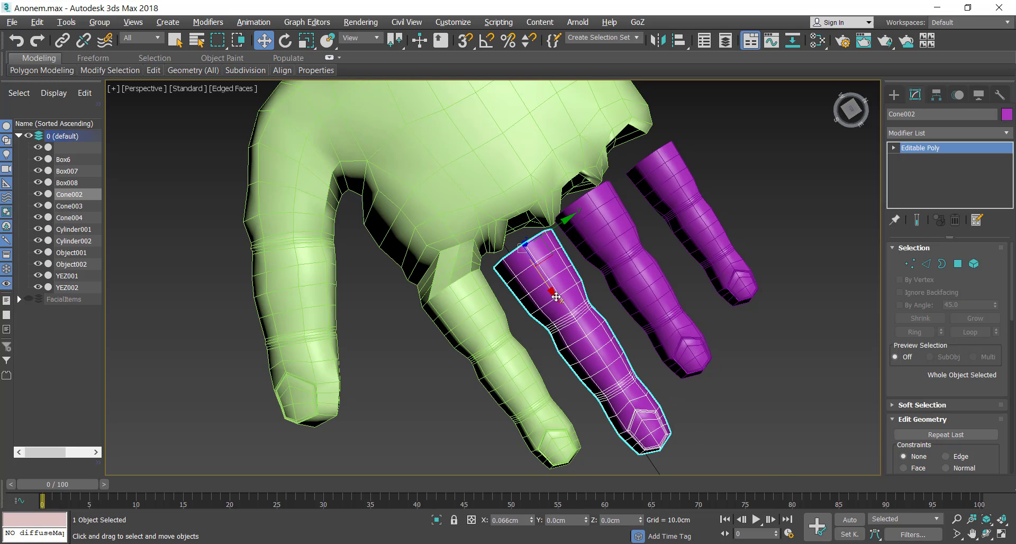
- Attach the middle, ring and little finger objects to the hand, and isolate the hand
{"action": "left_click", "coordinate": [471, 302]}
{"action": "left_click", "coordinate": [556, 281]}
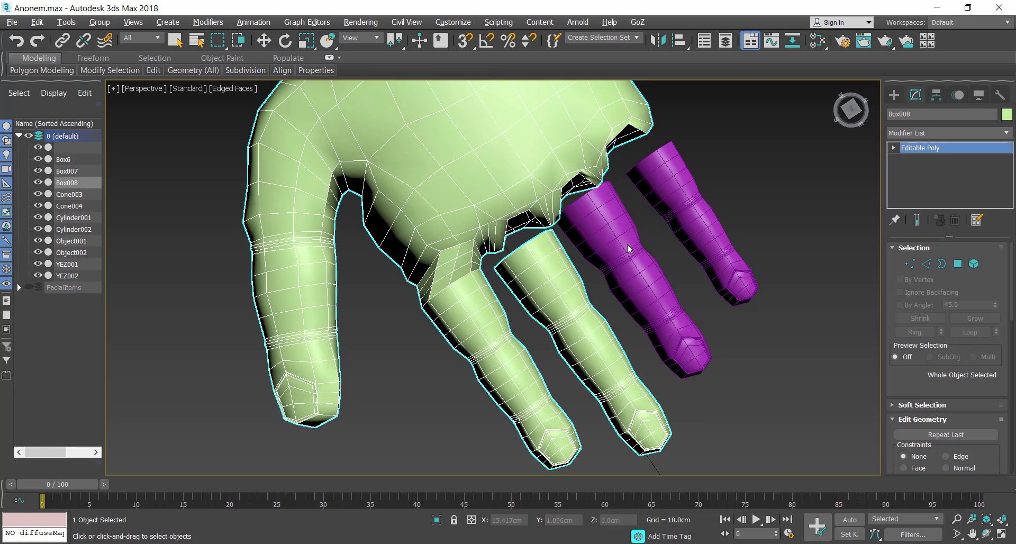
{"action": "left_click", "coordinate": [628, 245]}
{"action": "left_click", "coordinate": [685, 212]}
{"action": "key", "text": "5"}
{"action": "left_click", "coordinate": [684, 339]}
{"action": "key", "text": "5"}
{"action": "key", "text": "alt+q"}
{"action": "left_click", "coordinate": [739, 380]}
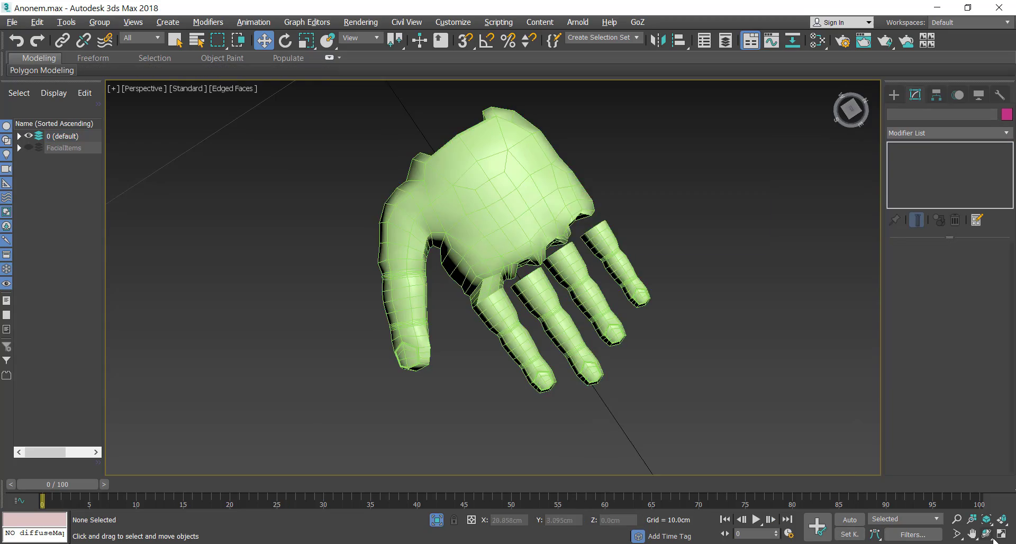
- Try bridging the middle finger's open border to its hole in the palm
{"action": "scroll", "coordinate": [545, 270], "scroll_direction": "up", "scroll_amount": 8}
{"action": "middle_click_drag", "start_coordinate": [561, 275], "coordinate": [515, 276], "text": "alt"}
{"action": "left_click", "coordinate": [556, 296]}
{"action": "key", "text": "2"}
{"action": "double_click", "coordinate": [600, 207]}
{"action": "double_click", "coordinate": [577, 254], "text": "ctrl"}
{"action": "scroll", "coordinate": [916, 335], "scroll_direction": "down", "scroll_amount": 3}
{"action": "left_click", "coordinate": [914, 425]}
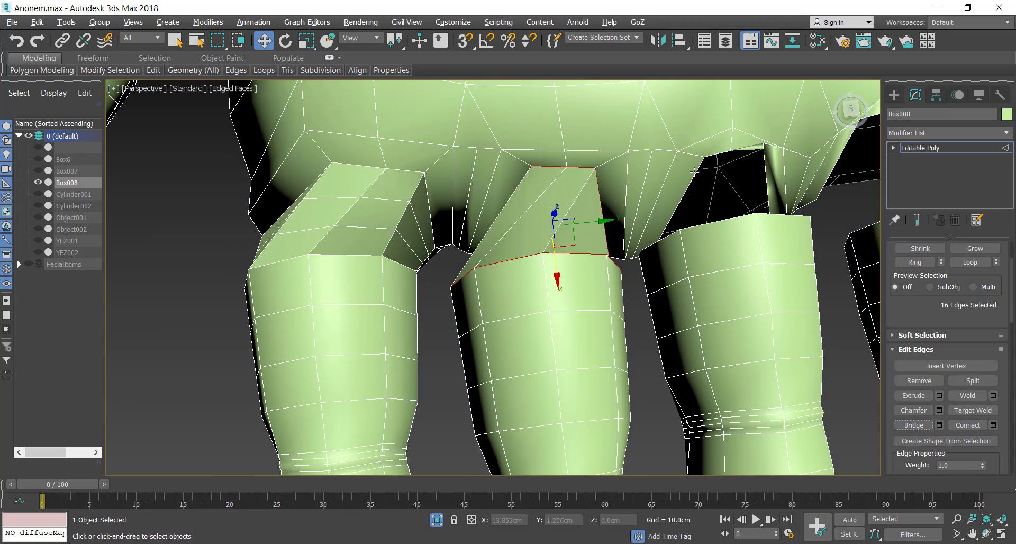
- Try bridging the ring and little fingers to the palm, and undo the bridges on all three fingers
{"action": "double_click", "coordinate": [771, 216]}
{"action": "double_click", "coordinate": [733, 151], "text": "ctrl"}
{"action": "left_click", "coordinate": [914, 425]}
{"action": "middle_click_drag", "start_coordinate": [783, 313], "coordinate": [575, 320]}
{"action": "double_click", "coordinate": [683, 151]}
{"action": "double_click", "coordinate": [741, 226], "text": "ctrl"}
{"action": "left_click", "coordinate": [914, 425]}
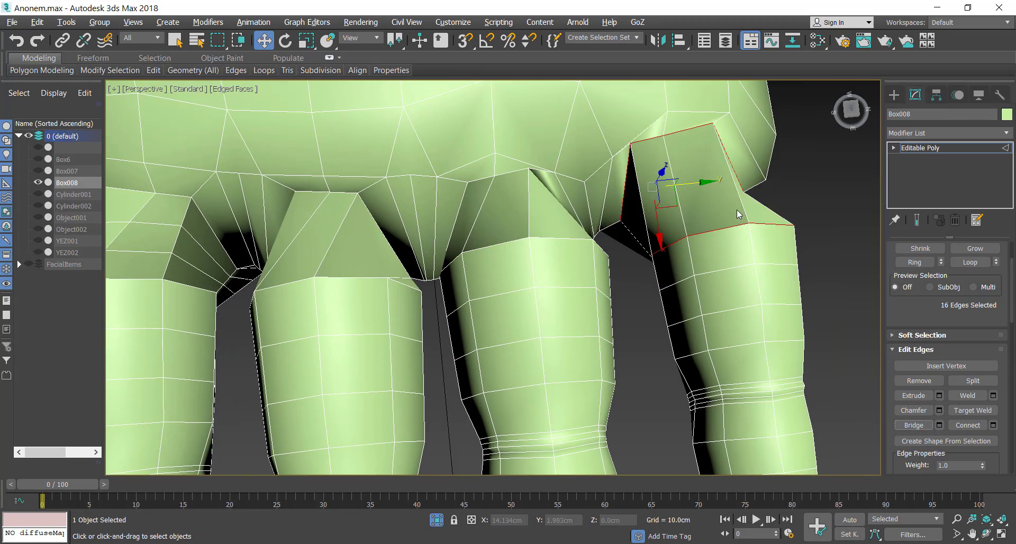
{"action": "scroll", "coordinate": [746, 225], "scroll_direction": "down", "scroll_amount": 5}
{"action": "key", "text": "ctrl+z"}
{"action": "key", "text": "ctrl+z"}
{"action": "key", "text": "ctrl+z"}
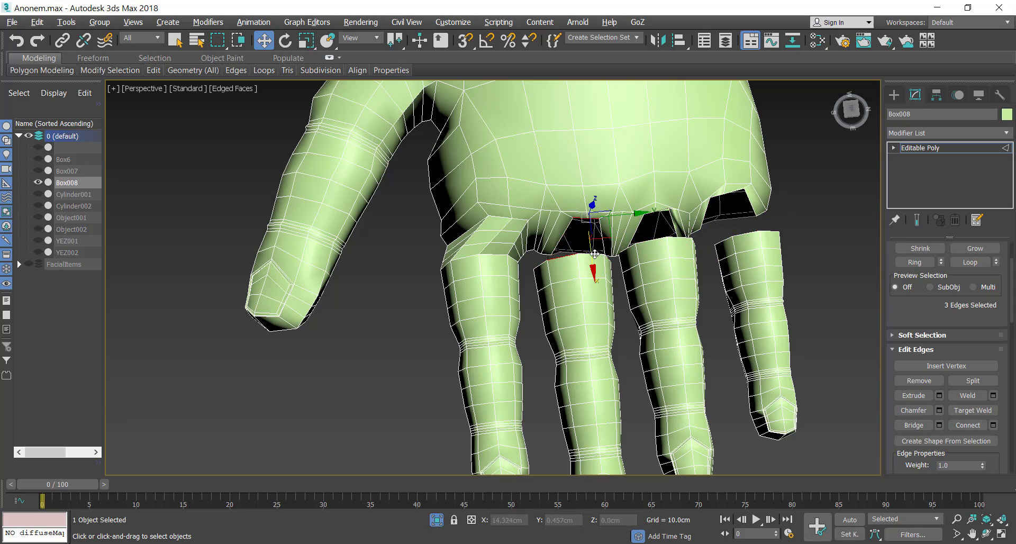
- Bridge matching edge pairs between the palm holes and the middle, ring and little fingers
{"action": "left_click", "coordinate": [734, 191]}
{"action": "left_click", "coordinate": [717, 195], "text": "ctrl"}
{"action": "left_click", "coordinate": [746, 233], "text": "ctrl"}
{"action": "left_click", "coordinate": [768, 232], "text": "ctrl"}
{"action": "left_click", "coordinate": [916, 425]}
{"action": "middle_click_drag", "start_coordinate": [551, 365], "coordinate": [592, 257], "text": "alt"}
{"action": "middle_click_drag", "start_coordinate": [643, 124], "coordinate": [648, 228], "text": "alt"}
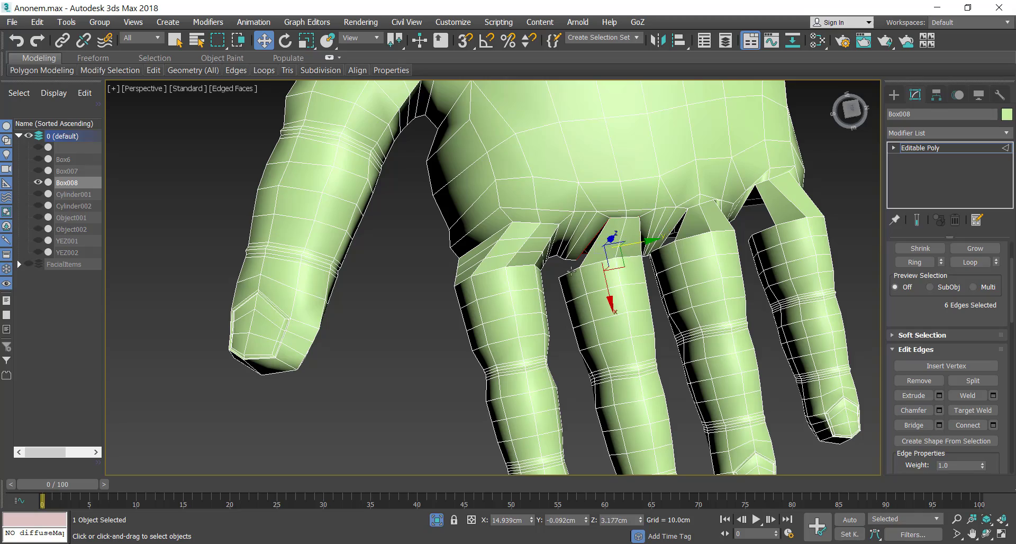
- Close the remaining gaps between the palm and the middle, ring and little fingers by bridging their open borders
{"action": "middle_click_drag", "start_coordinate": [556, 317], "coordinate": [538, 204], "text": "alt"}
{"action": "double_click", "coordinate": [693, 266]}
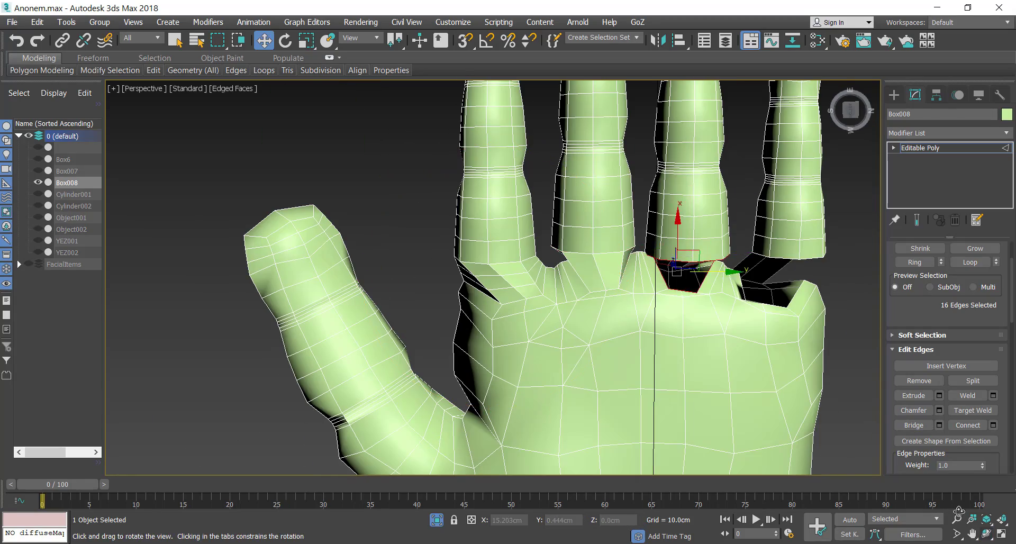
{"action": "middle_click_drag", "start_coordinate": [682, 140], "coordinate": [691, 242], "text": "alt"}
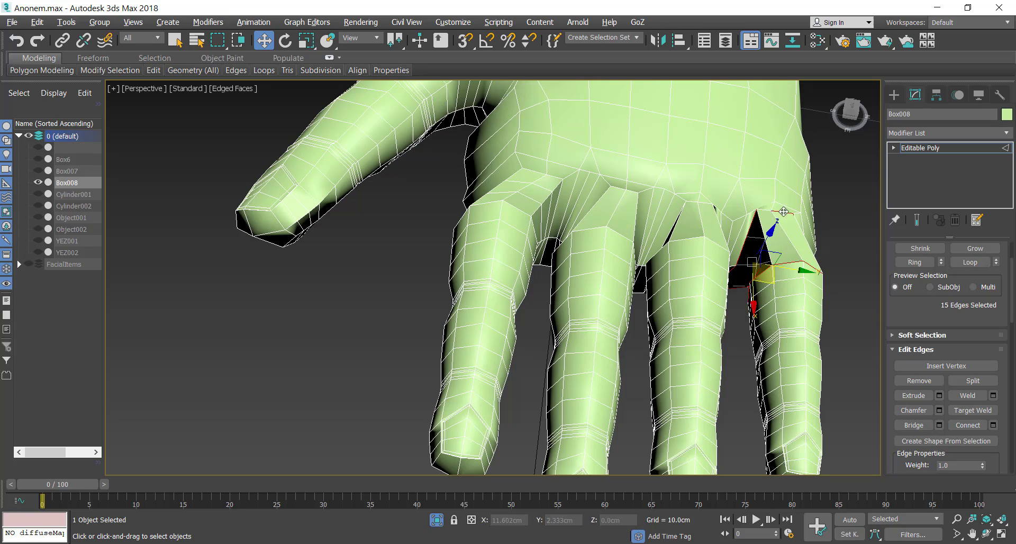
{"action": "left_click", "coordinate": [914, 425]}
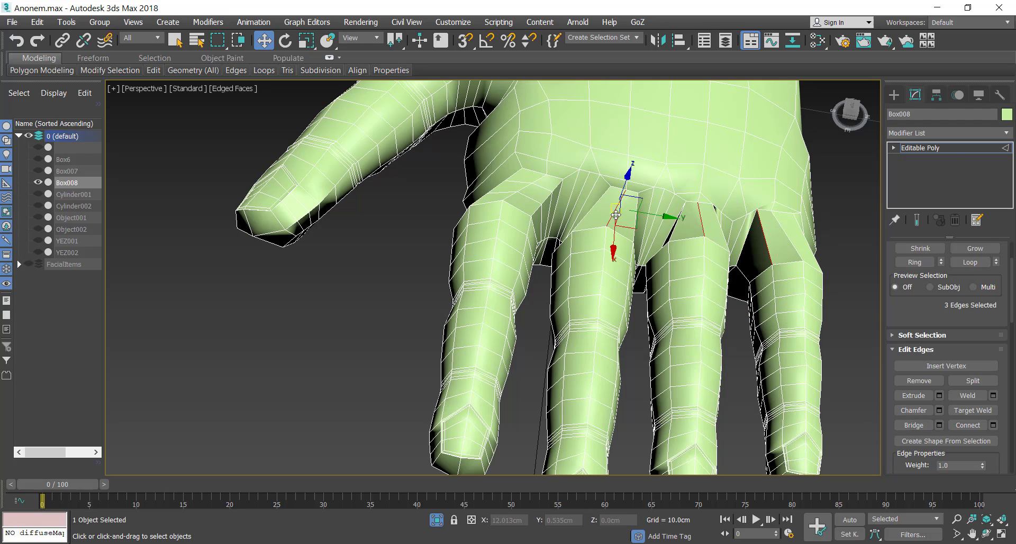
- Connect the edge rings of the middle, ring and little finger bridges with new edge loops
{"action": "left_click", "coordinate": [908, 264]}
{"action": "right_click", "coordinate": [832, 261]}
{"action": "left_click", "coordinate": [752, 310]}
{"action": "middle_click_drag", "start_coordinate": [491, 282], "coordinate": [491, 282], "text": "alt"}
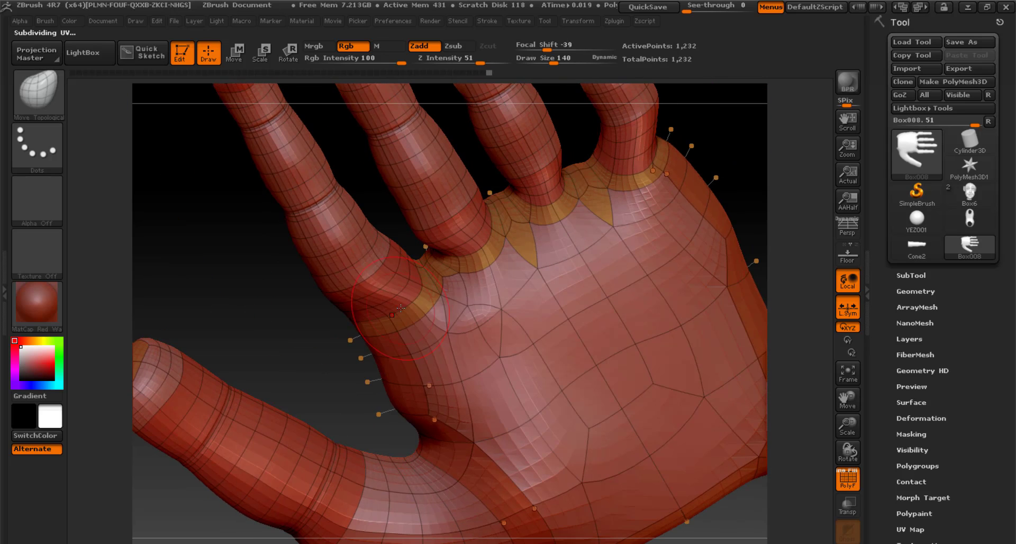
- In ZBrush, choose the Move brush, set the draw size to 120 and reshape the outer edge at the little finger's base
{"action": "left_click", "coordinate": [39, 94]}
{"action": "left_click", "coordinate": [155, 117]}
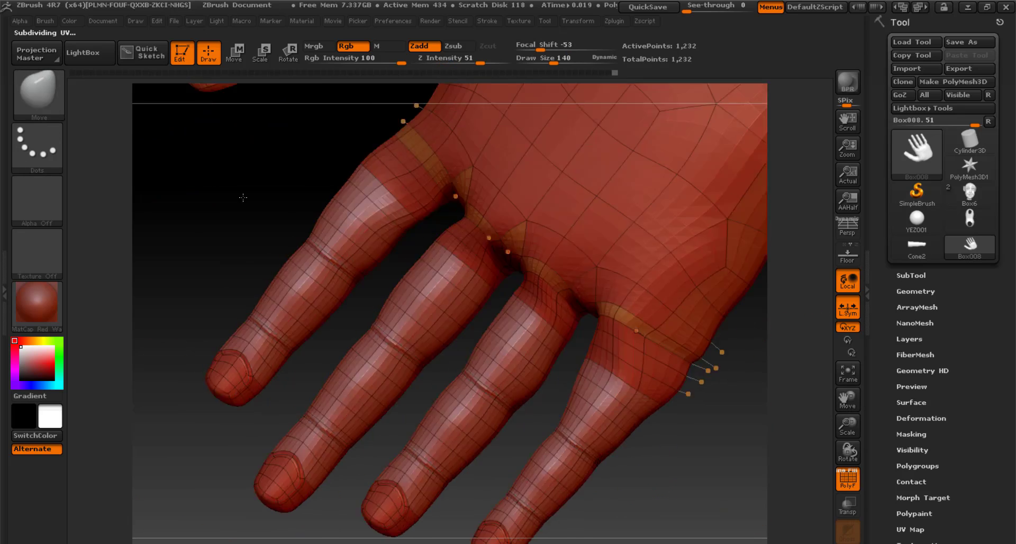
{"action": "left_click_drag", "start_coordinate": [554, 63], "coordinate": [544, 60]}
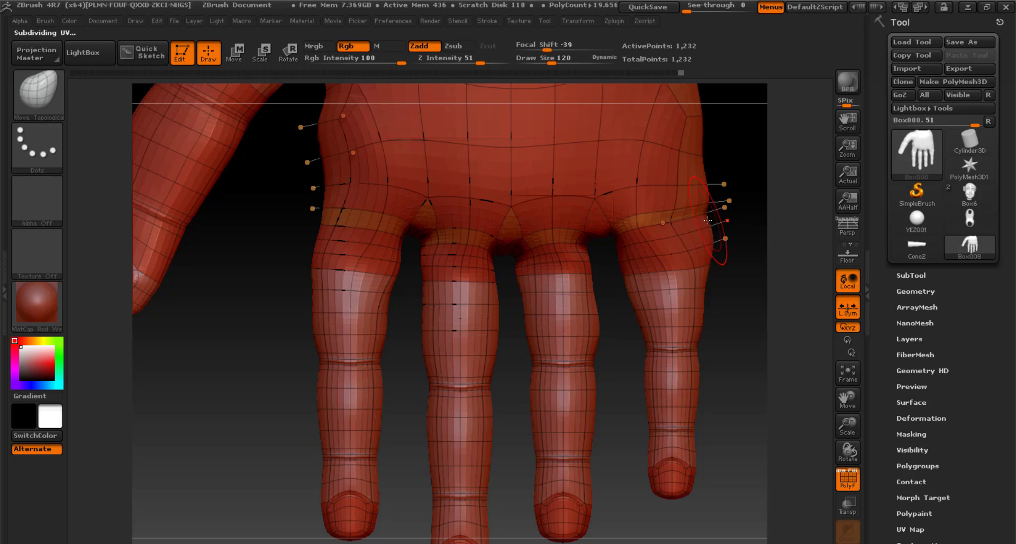
{"action": "left_click_drag", "start_coordinate": [704, 170], "coordinate": [677, 213]}
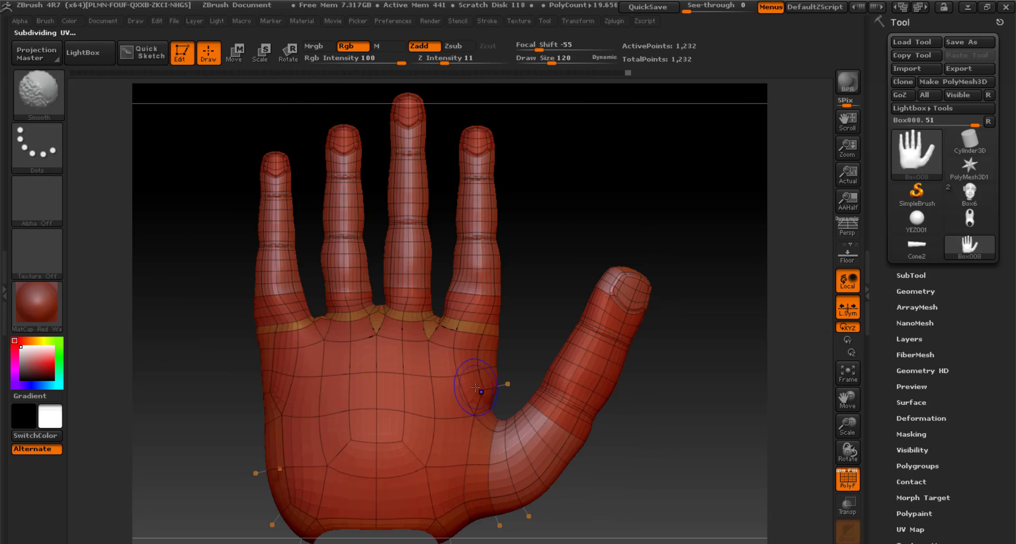
- Smooth the palm's edge between the index finger and thumb, and send the hand back to 3ds Max
{"action": "left_click_drag", "start_coordinate": [495, 365], "coordinate": [620, 362]}
{"action": "left_click", "coordinate": [906, 100]}
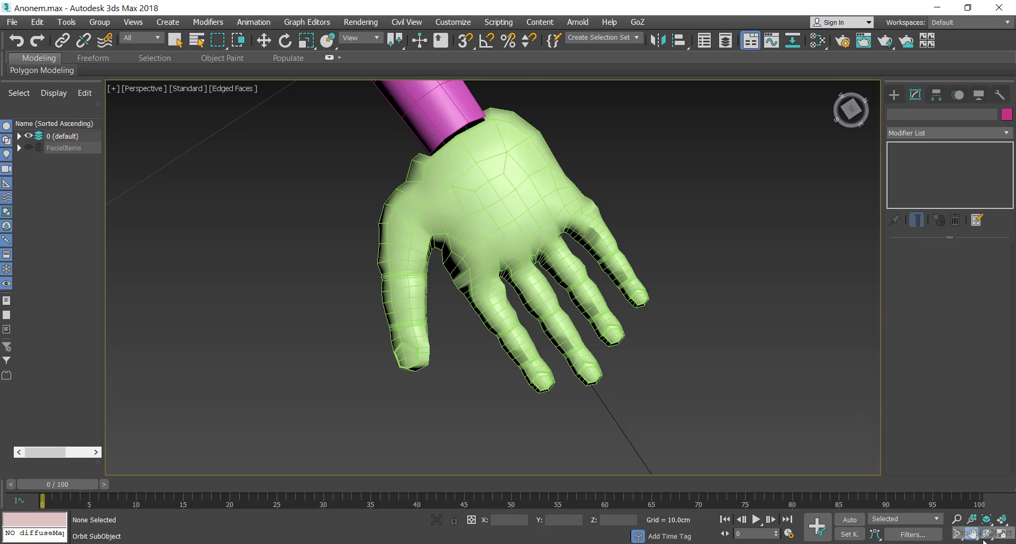
- Center the hand's pivot on the object and reposition it near the wrist
{"action": "middle_click_drag", "start_coordinate": [434, 276], "coordinate": [772, 249], "text": "alt"}
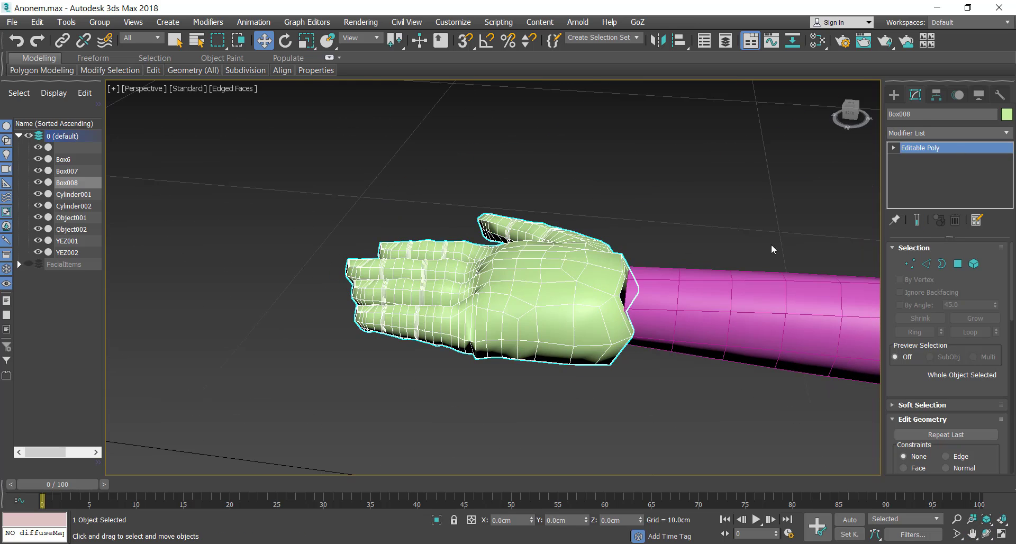
{"action": "scroll", "coordinate": [771, 248], "scroll_direction": "down", "scroll_amount": 5}
{"action": "left_click", "coordinate": [936, 96]}
{"action": "left_click", "coordinate": [947, 180]}
{"action": "left_click", "coordinate": [947, 249]}
{"action": "left_click_drag", "start_coordinate": [498, 278], "coordinate": [446, 258]}
{"action": "left_click", "coordinate": [947, 180]}
{"action": "left_click", "coordinate": [987, 533]}
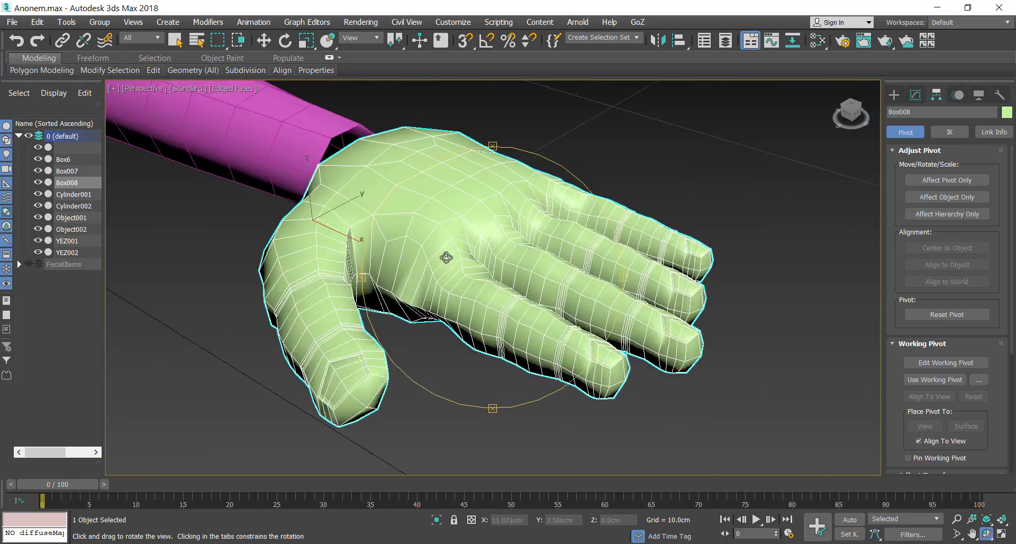
{"action": "middle_click_drag", "start_coordinate": [446, 257], "coordinate": [492, 270], "text": "alt"}
- Select the edge loop around the hand's open wrist to examine its edge count
{"action": "left_click", "coordinate": [462, 268]}
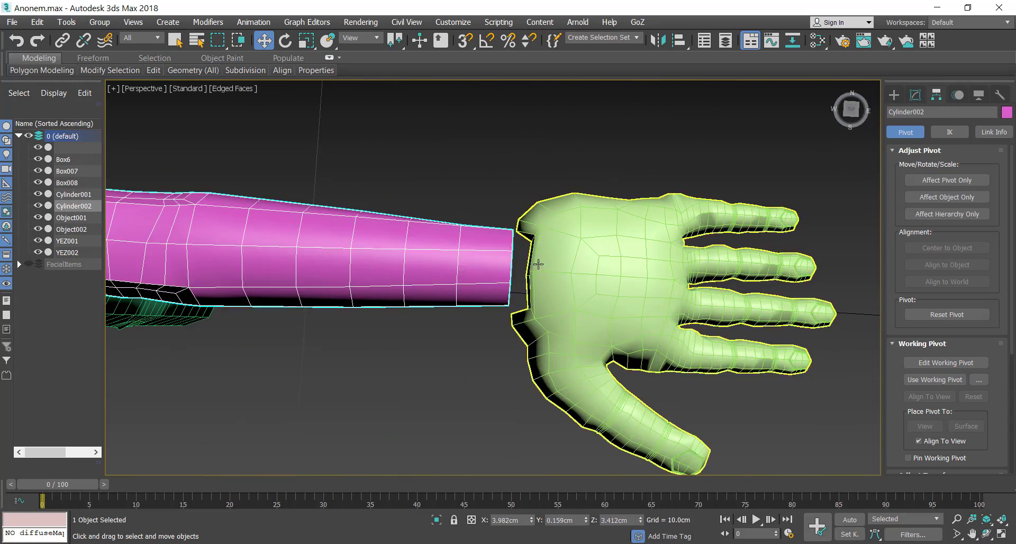
{"action": "left_click", "coordinate": [538, 264]}
{"action": "scroll", "coordinate": [534, 258], "scroll_direction": "up", "scroll_amount": 5}
{"action": "left_click", "coordinate": [915, 95]}
{"action": "left_click", "coordinate": [926, 264]}
{"action": "double_click", "coordinate": [507, 377]}
{"action": "left_click", "coordinate": [263, 40]}
{"action": "scroll", "coordinate": [391, 194], "scroll_direction": "down", "scroll_amount": 6}
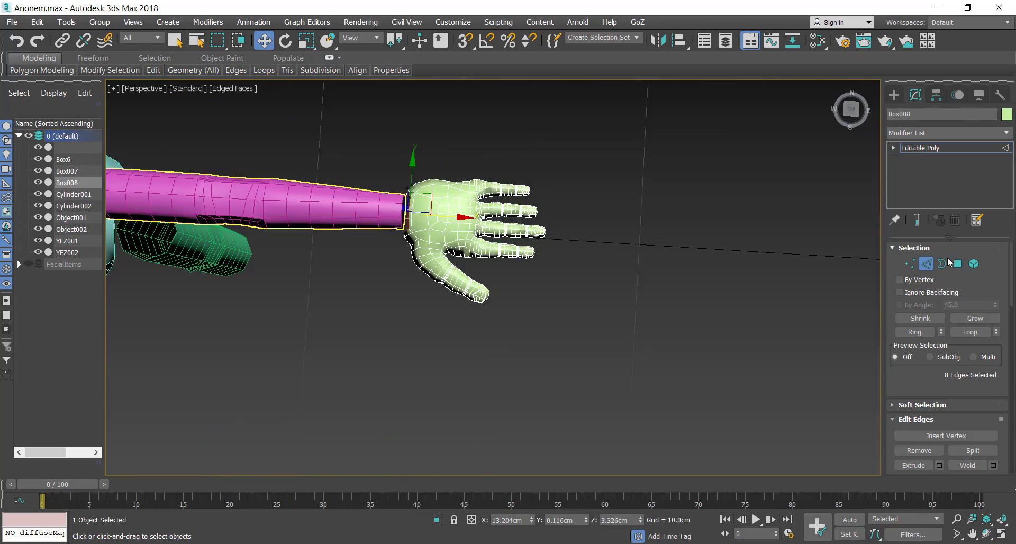
{"action": "left_click", "coordinate": [926, 264]}
- Delete the cap polygon at the shoulder end of the arm cylinder
{"action": "scroll", "coordinate": [397, 222], "scroll_direction": "up", "scroll_amount": 2}
{"action": "scroll", "coordinate": [477, 297], "scroll_direction": "down", "scroll_amount": 4}
{"action": "middle_click_drag", "start_coordinate": [492, 339], "coordinate": [546, 294], "text": "alt"}
{"action": "scroll", "coordinate": [520, 254], "scroll_direction": "up", "scroll_amount": 3}
{"action": "left_click", "coordinate": [381, 280]}
{"action": "left_click", "coordinate": [957, 264]}
{"action": "left_click", "coordinate": [285, 286]}
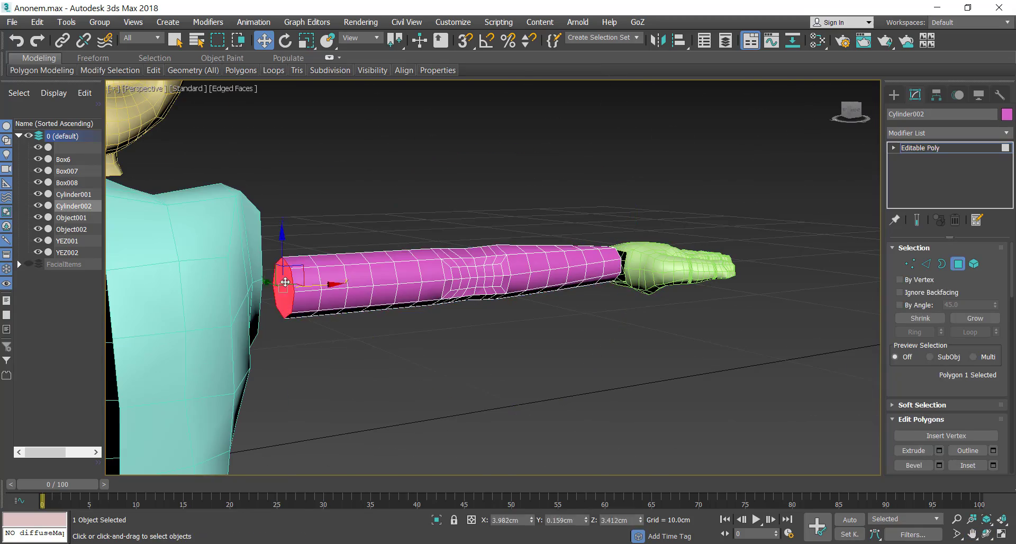
{"action": "key", "text": "Delete"}
{"action": "left_click", "coordinate": [957, 264]}
- Select the two edge loops nearest the arm's wrist end and rotate them to line up with the hand
{"action": "middle_click_drag", "start_coordinate": [460, 248], "coordinate": [518, 275], "text": "alt"}
{"action": "scroll", "coordinate": [518, 275], "scroll_direction": "down", "scroll_amount": 5}
{"action": "middle_click_drag", "start_coordinate": [519, 275], "coordinate": [476, 296], "text": "alt"}
{"action": "scroll", "coordinate": [476, 296], "scroll_direction": "up", "scroll_amount": 5}
{"action": "left_click", "coordinate": [926, 263]}
{"action": "double_click", "coordinate": [603, 198]}
{"action": "double_click", "coordinate": [627, 294], "text": "ctrl"}
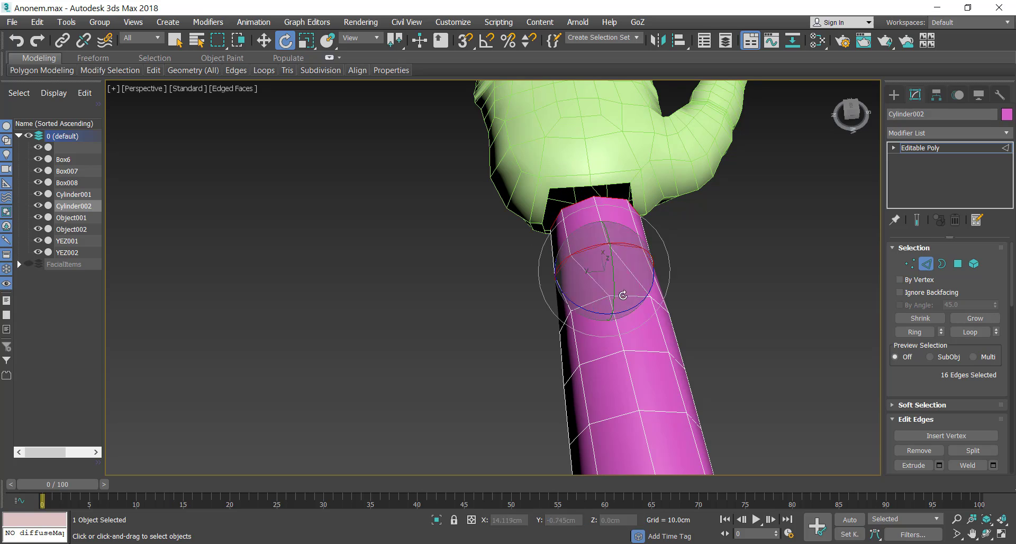
- Rotate the following edge loops along the forearm to even out the twist behind the wrist
{"action": "double_click", "coordinate": [656, 301]}
{"action": "double_click", "coordinate": [646, 351]}
{"action": "left_click_drag", "start_coordinate": [633, 356], "coordinate": [643, 357]}
{"action": "double_click", "coordinate": [632, 297]}
{"action": "middle_click_drag", "start_coordinate": [658, 365], "coordinate": [604, 266]}
{"action": "double_click", "coordinate": [603, 295]}
{"action": "middle_click_drag", "start_coordinate": [601, 307], "coordinate": [547, 433]}
{"action": "scroll", "coordinate": [547, 432], "scroll_direction": "up", "scroll_amount": 3}
{"action": "left_click", "coordinate": [926, 264]}
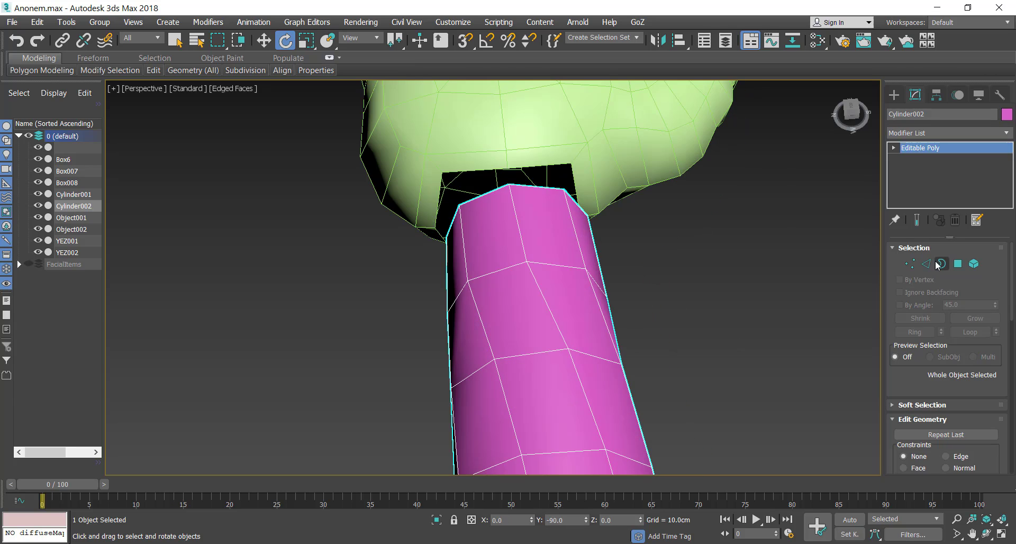
- Attach the hand object to the arm cylinder
{"action": "right_click", "coordinate": [665, 281]}
{"action": "left_click", "coordinate": [635, 328]}
{"action": "left_click", "coordinate": [661, 154]}
- Bridge the first facing edges of the hand and forearm across the wrist gap
{"action": "left_click", "coordinate": [926, 264]}
{"action": "middle_click_drag", "start_coordinate": [714, 381], "coordinate": [815, 450], "text": "alt"}
{"action": "key", "text": "w"}
{"action": "left_click", "coordinate": [338, 294]}
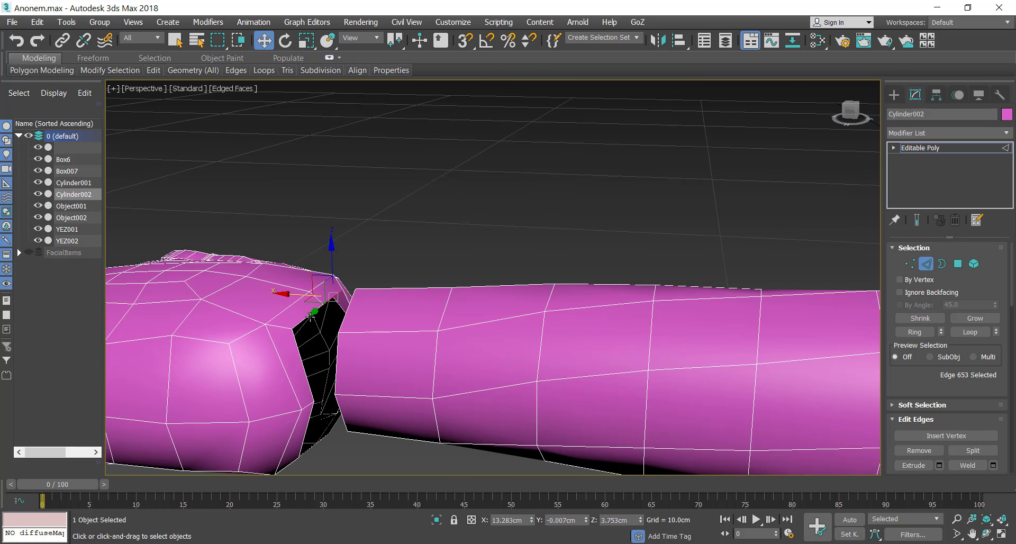
{"action": "left_click", "coordinate": [312, 313], "text": "ctrl"}
{"action": "middle_click_drag", "start_coordinate": [349, 211], "coordinate": [390, 311], "text": "alt"}
{"action": "left_click", "coordinate": [365, 305], "text": "ctrl"}
{"action": "left_click", "coordinate": [332, 348], "text": "ctrl"}
{"action": "scroll", "coordinate": [927, 404], "scroll_direction": "down", "scroll_amount": 3}
{"action": "left_click", "coordinate": [913, 421]}
- Bridge the next opposing edge pairs around the wrist gap between the hand and forearm
{"action": "left_click", "coordinate": [987, 536]}
{"action": "left_click_drag", "start_coordinate": [507, 351], "coordinate": [630, 275]}
{"action": "left_click", "coordinate": [987, 535]}
{"action": "scroll", "coordinate": [578, 302], "scroll_direction": "down", "scroll_amount": 3}
{"action": "left_click", "coordinate": [535, 310]}
{"action": "left_click", "coordinate": [534, 310], "text": "ctrl"}
{"action": "left_click", "coordinate": [913, 422]}
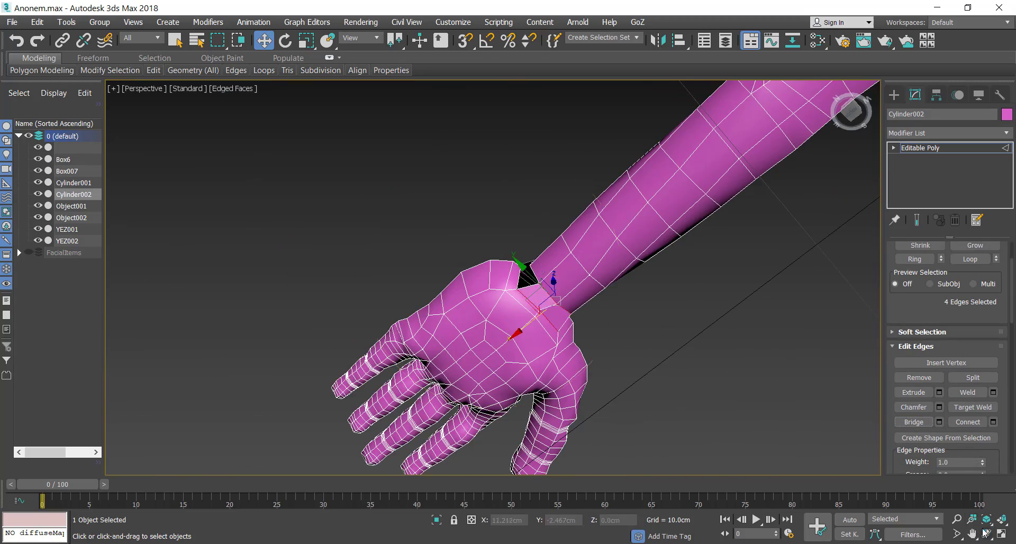
{"action": "left_click", "coordinate": [987, 534]}
{"action": "left_click_drag", "start_coordinate": [529, 339], "coordinate": [445, 239]}
{"action": "left_click", "coordinate": [920, 421]}
- Bridge the remaining open edges on the side of the wrist gap
{"action": "left_click", "coordinate": [987, 534]}
{"action": "left_click_drag", "start_coordinate": [412, 296], "coordinate": [598, 297]}
{"action": "left_click", "coordinate": [543, 252]}
{"action": "left_click", "coordinate": [553, 254], "text": "ctrl"}
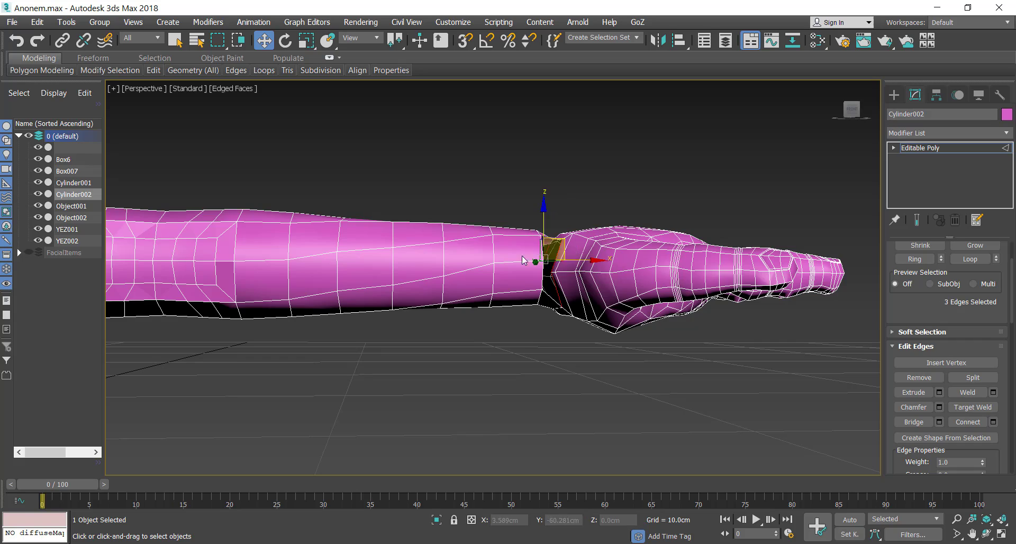
{"action": "left_click", "coordinate": [914, 422]}
- Connect the ring of bridged wrist edges with a new edge loop around the wrist
{"action": "scroll", "coordinate": [608, 353], "scroll_direction": "up", "scroll_amount": 2}
{"action": "left_click", "coordinate": [543, 243]}
{"action": "left_click", "coordinate": [914, 259]}
{"action": "right_click", "coordinate": [673, 359]}
{"action": "left_click", "coordinate": [651, 408]}
{"action": "left_click", "coordinate": [505, 348]}
{"action": "scroll", "coordinate": [505, 347], "scroll_direction": "down", "scroll_amount": 5}
{"action": "left_click", "coordinate": [987, 534]}
{"action": "left_click_drag", "start_coordinate": [503, 286], "coordinate": [433, 249]}
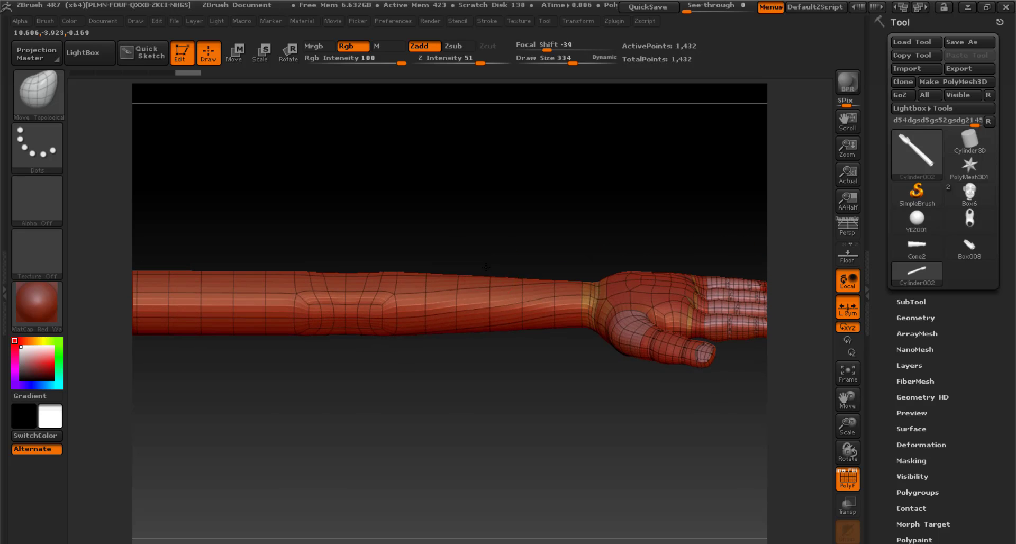
- In ZBrush, turn the arm to view the hand and switch off its dynamic subdivision preview
{"action": "mouse_move", "coordinate": [582, 23]}
{"action": "left_click", "coordinate": [612, 323]}
{"action": "right_click_drag", "start_coordinate": [500, 360], "coordinate": [794, 373]}
{"action": "key", "text": "shift+d"}
{"action": "left_click", "coordinate": [594, 334]}
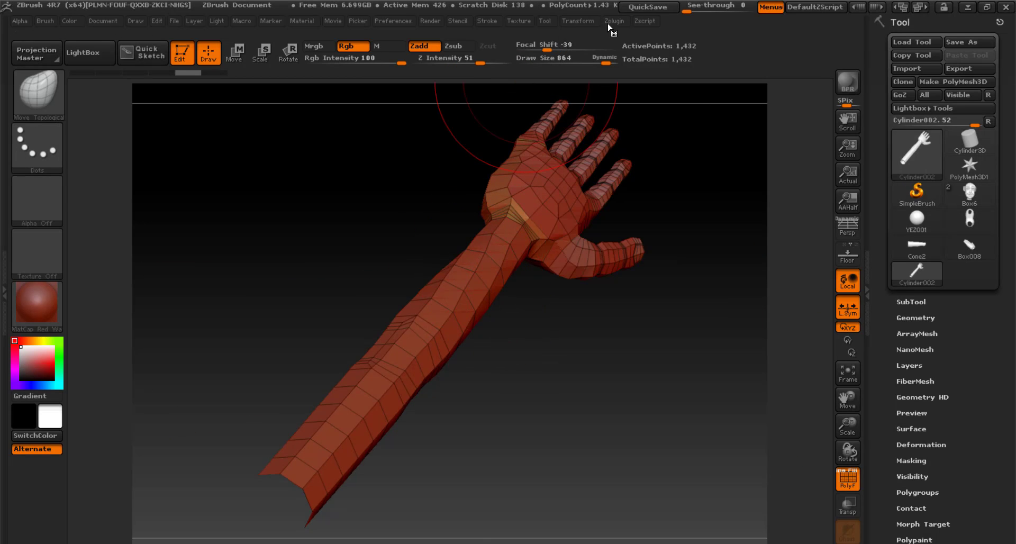
- Set Y-axis symmetry for the arm, turn it to a side view and switch on its dynamic subdivision preview
{"action": "left_click", "coordinate": [646, 334]}
{"action": "left_click", "coordinate": [628, 336]}
{"action": "left_click", "coordinate": [628, 337]}
{"action": "mouse_move", "coordinate": [522, 360]}
{"action": "right_mouse_down"}
{"action": "mouse_move", "coordinate": [488, 296]}
{"action": "mouse_move", "coordinate": [493, 332]}
{"action": "right_mouse_up"}
{"action": "key", "text": "d"}
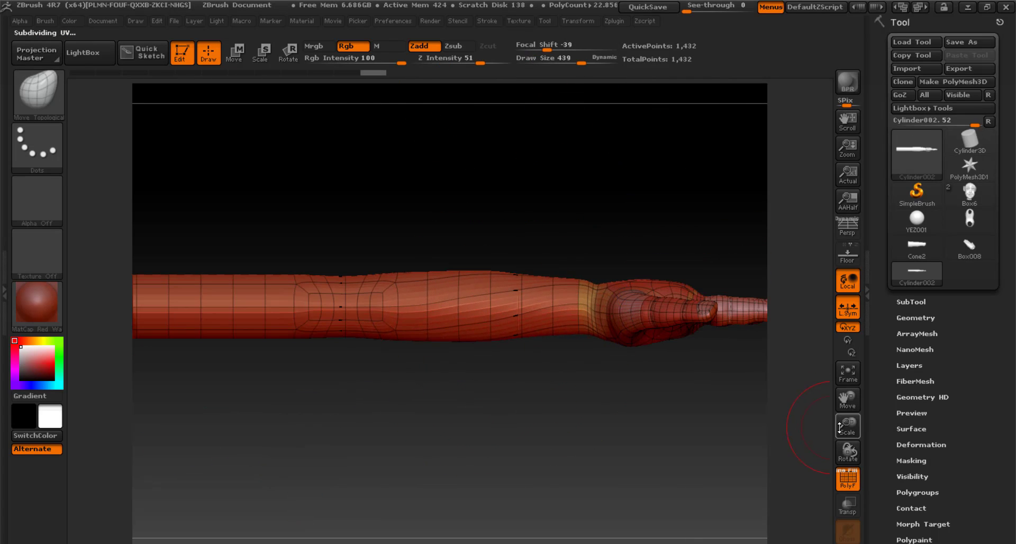
- Pull the underside of the upper arm and elbow downward with a series of Move Topological strokes
{"action": "left_click_drag", "start_coordinate": [848, 400], "coordinate": [1005, 415]}
{"action": "left_click_drag", "start_coordinate": [415, 352], "coordinate": [418, 365]}
{"action": "left_click_drag", "start_coordinate": [342, 350], "coordinate": [341, 358]}
{"action": "left_click_drag", "start_coordinate": [313, 357], "coordinate": [308, 373]}
{"action": "left_click_drag", "start_coordinate": [366, 352], "coordinate": [371, 364]}
{"action": "left_click_drag", "start_coordinate": [410, 356], "coordinate": [413, 364]}
{"action": "left_click_drag", "start_coordinate": [476, 354], "coordinate": [492, 366]}
{"action": "mouse_move", "coordinate": [593, 423]}
{"action": "right_mouse_down"}
{"action": "mouse_move", "coordinate": [639, 485]}
{"action": "mouse_move", "coordinate": [641, 476]}
{"action": "right_mouse_up"}
- Set Draw Size to 703 and thicken the upper arm by pulling its upper and lower contours outward
{"action": "left_click", "coordinate": [586, 23]}
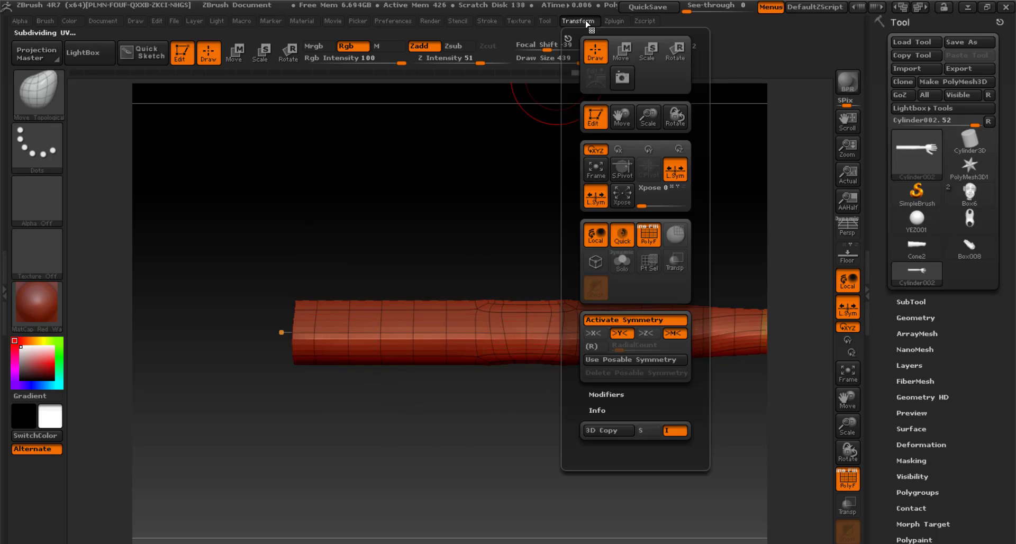
{"action": "left_click_drag", "start_coordinate": [332, 304], "coordinate": [331, 297]}
{"action": "left_click", "coordinate": [598, 63]}
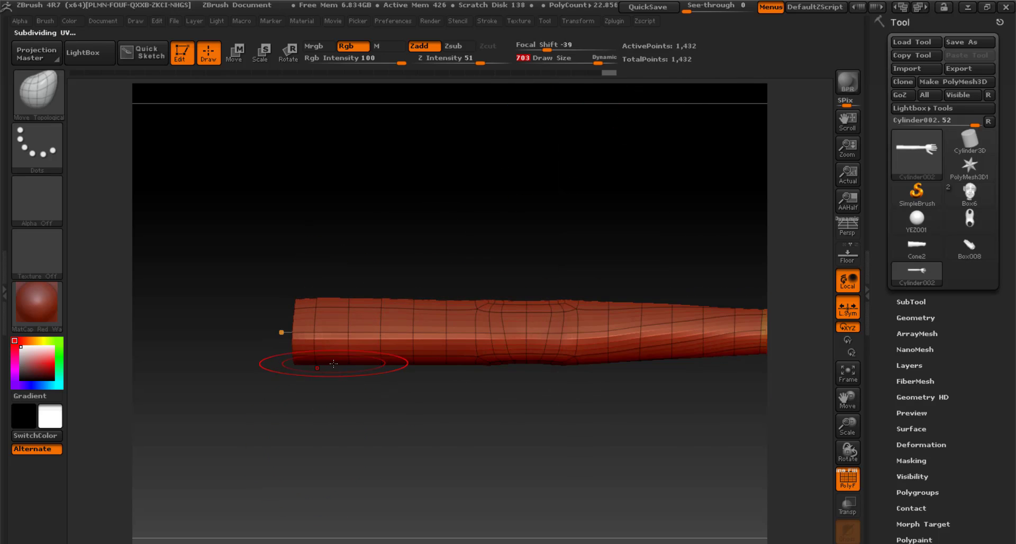
{"action": "left_click_drag", "start_coordinate": [332, 362], "coordinate": [331, 371]}
{"action": "left_click_drag", "start_coordinate": [323, 370], "coordinate": [322, 376]}
{"action": "left_click_drag", "start_coordinate": [349, 371], "coordinate": [349, 378]}
{"action": "left_click_drag", "start_coordinate": [389, 365], "coordinate": [390, 369]}
{"action": "right_click_drag", "start_coordinate": [368, 287], "coordinate": [521, 283]}
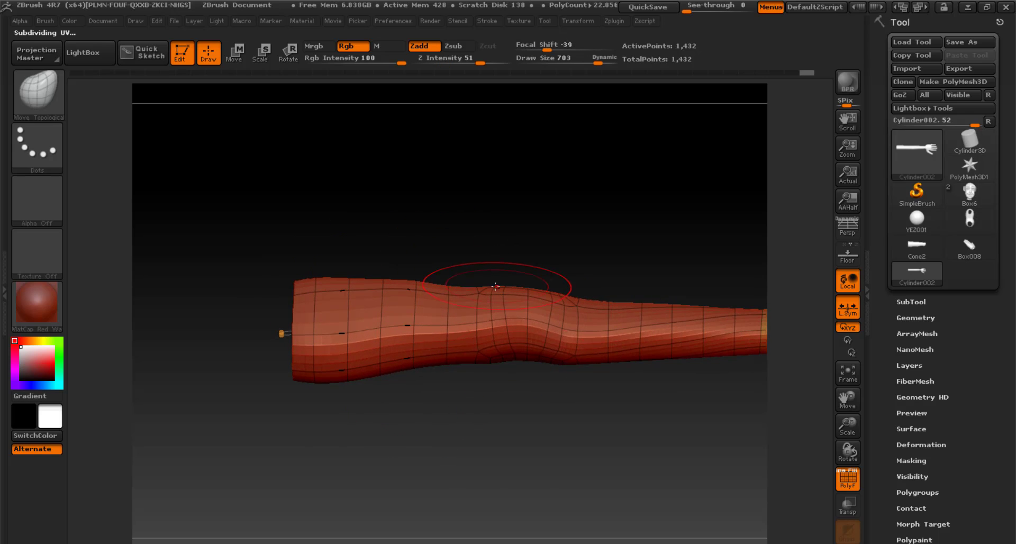
- Pull the lower contour of the forearm slightly outward to fill it out
{"action": "left_click_drag", "start_coordinate": [848, 407], "coordinate": [712, 418]}
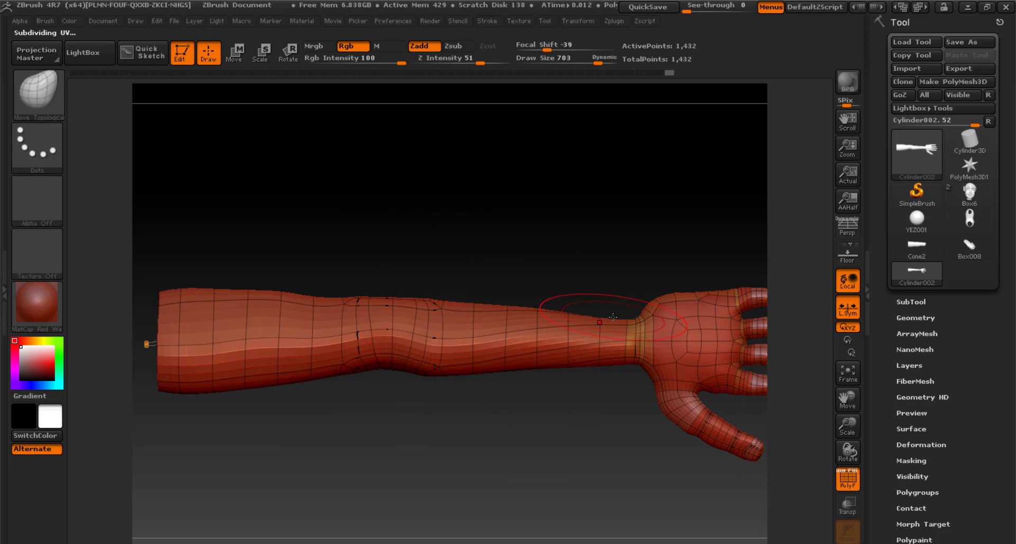
{"action": "left_click_drag", "start_coordinate": [556, 374], "coordinate": [555, 378]}
{"action": "left_click_drag", "start_coordinate": [500, 371], "coordinate": [499, 375]}
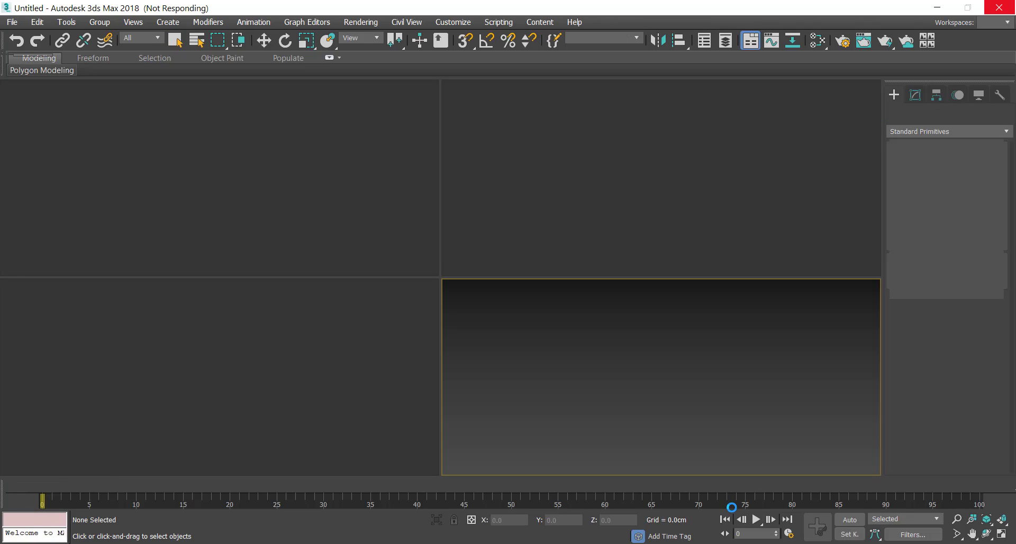
- Switch to Anonem.max in 3ds Max and nudge the selected geometry at the arm's elbow
{"action": "left_click", "coordinate": [741, 543]}
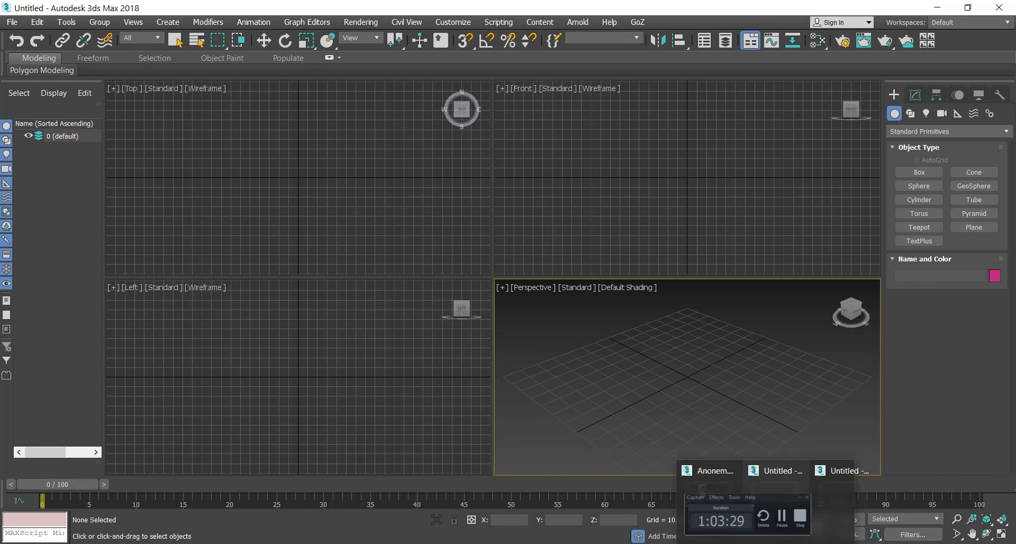
{"action": "left_click", "coordinate": [707, 479]}
{"action": "middle_click_drag", "start_coordinate": [585, 223], "coordinate": [514, 252], "text": "alt"}
{"action": "left_click", "coordinate": [529, 262]}
{"action": "key", "text": "1"}
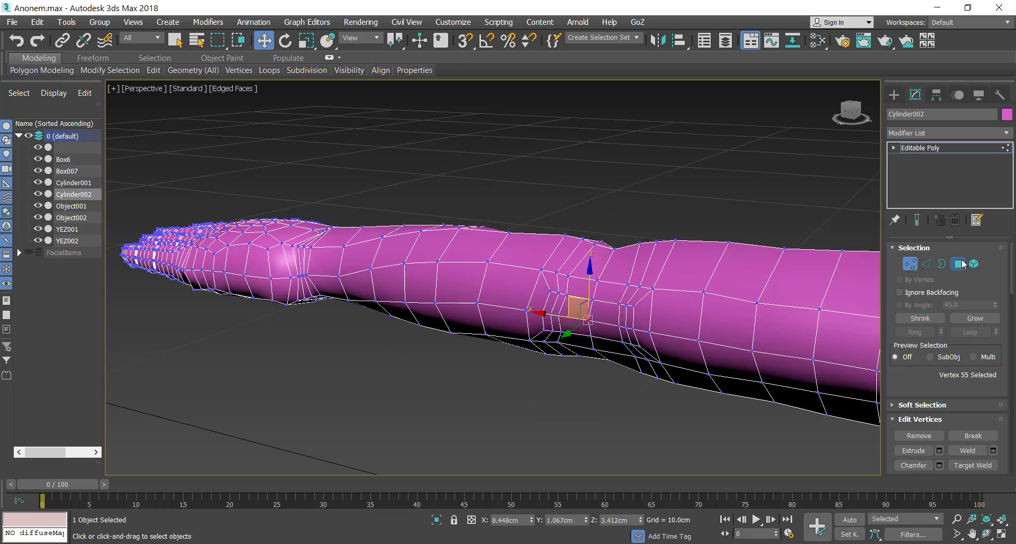
{"action": "key", "text": "4"}
{"action": "middle_click_drag", "start_coordinate": [578, 308], "coordinate": [546, 212], "text": "alt"}
{"action": "left_click_drag", "start_coordinate": [573, 358], "coordinate": [570, 365]}
{"action": "key", "text": "2"}
{"action": "middle_click_drag", "start_coordinate": [571, 362], "coordinate": [717, 290], "text": "alt"}
- Rotate the whole arm down about its shoulder end in the front view so it hangs vertically beside the torso
{"action": "scroll", "coordinate": [566, 302], "scroll_direction": "down", "scroll_amount": 5}
{"action": "key", "text": "e"}
{"action": "key", "text": "f"}
{"action": "left_click", "coordinate": [927, 265]}
{"action": "left_click", "coordinate": [938, 96]}
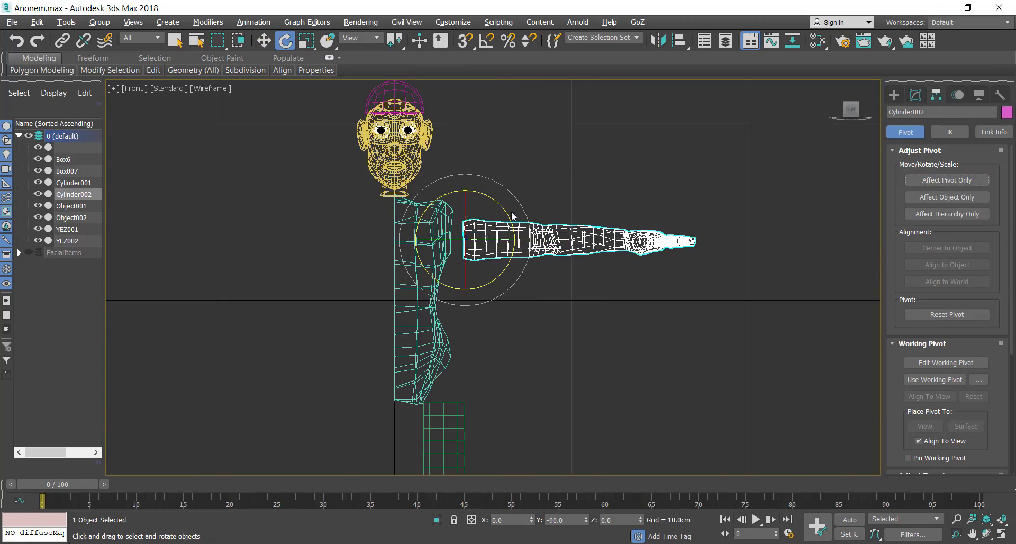
{"action": "left_click_drag", "start_coordinate": [512, 217], "coordinate": [548, 318]}
{"action": "middle_click_drag", "start_coordinate": [549, 326], "coordinate": [581, 247]}
{"action": "scroll", "coordinate": [595, 247], "scroll_direction": "down", "scroll_amount": 2}
{"action": "key", "text": "p"}
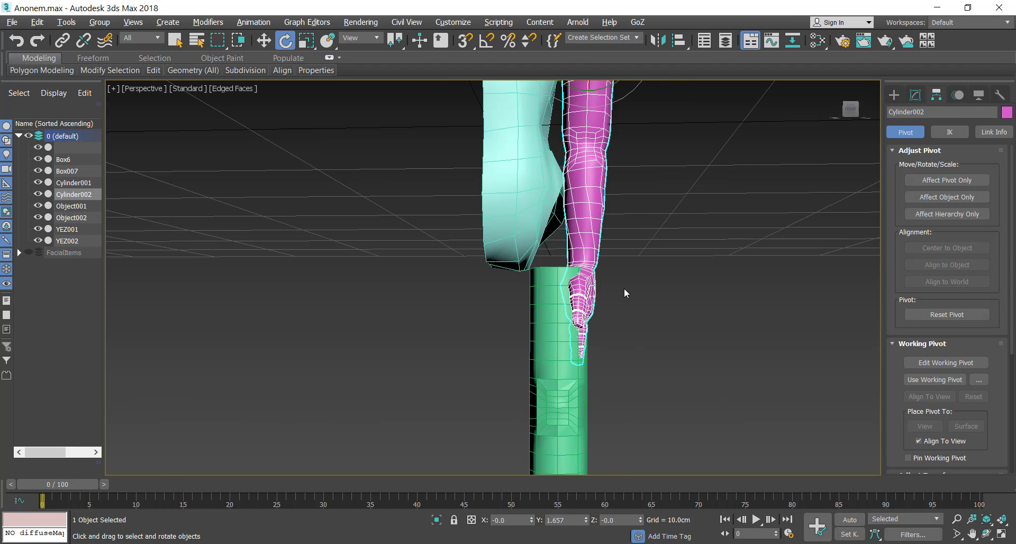
{"action": "mouse_move", "coordinate": [635, 87]}
{"action": "middle_mouse_down"}
{"action": "mouse_move", "coordinate": [649, 211]}
{"action": "mouse_move", "coordinate": [550, 272]}
{"action": "middle_mouse_up"}
{"action": "scroll", "coordinate": [649, 217], "scroll_direction": "down", "scroll_amount": 5}
{"action": "key", "text": "w"}
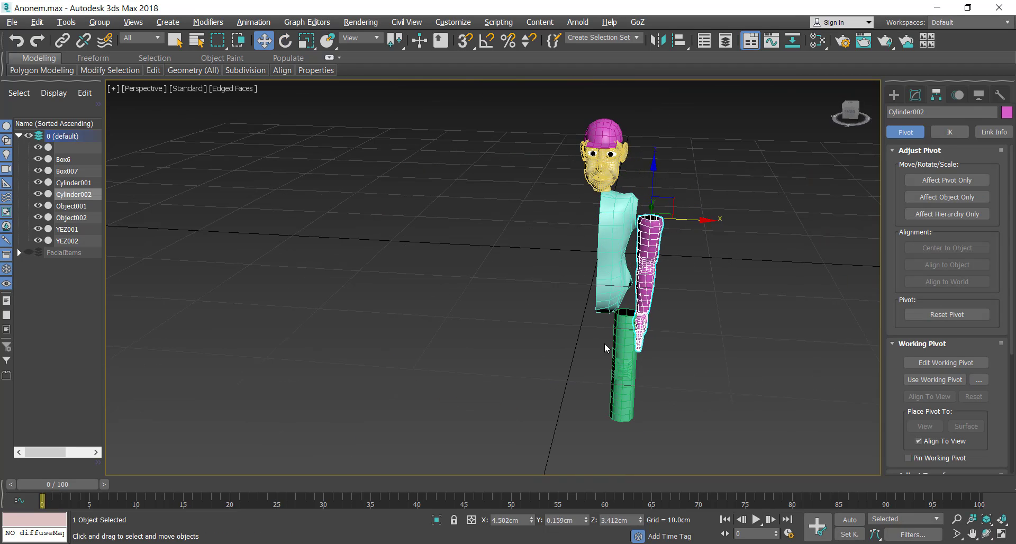
- Isolate the torso and the leg cylinder, and move the leg slightly downward
{"action": "left_click", "coordinate": [625, 352]}
{"action": "key", "text": "alt+w"}
{"action": "left_click", "coordinate": [301, 360], "text": "ctrl"}
{"action": "key", "text": "alt+q"}
{"action": "key", "text": "alt+w"}
{"action": "middle_click_drag", "start_coordinate": [461, 323], "coordinate": [491, 276], "text": "alt"}
{"action": "scroll", "coordinate": [491, 272], "scroll_direction": "up", "scroll_amount": 5}
{"action": "left_click", "coordinate": [490, 296]}
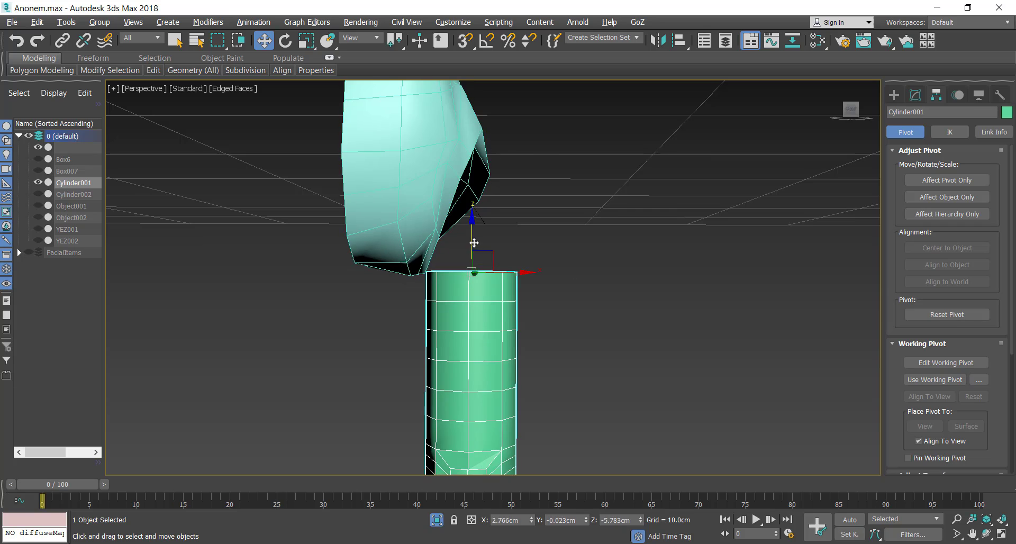
{"action": "left_click_drag", "start_coordinate": [473, 243], "coordinate": [473, 252]}
- Attach the leg cylinder to the torso mesh
{"action": "middle_click_drag", "start_coordinate": [556, 250], "coordinate": [476, 273], "text": "alt"}
{"action": "left_click", "coordinate": [537, 158]}
{"action": "right_click", "coordinate": [590, 220]}
{"action": "left_click", "coordinate": [569, 173]}
{"action": "left_click", "coordinate": [471, 338]}
- Bridge the open edges of the torso's hip opening to the upper rim of the leg
{"action": "key", "text": "2"}
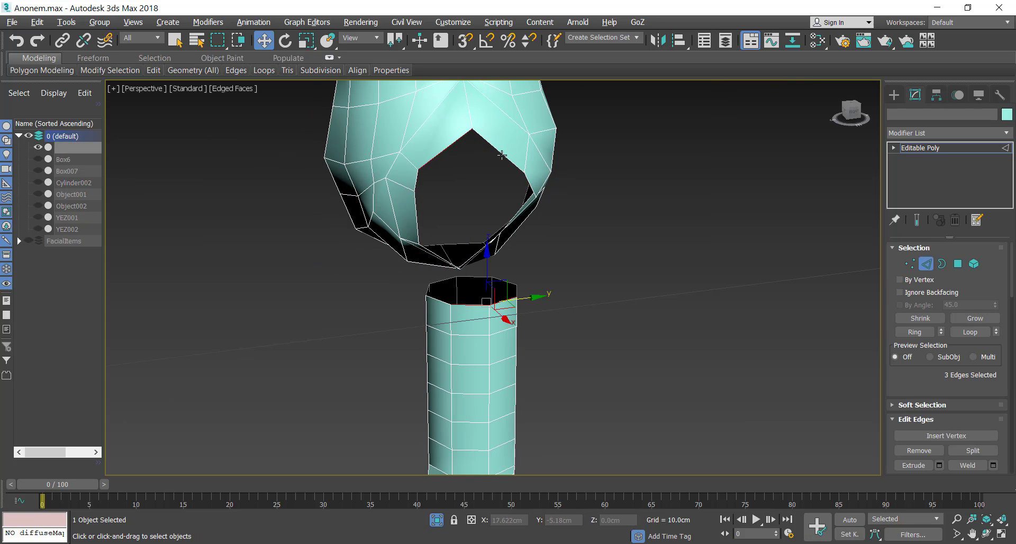
{"action": "left_click", "coordinate": [502, 155], "text": "ctrl"}
{"action": "left_click_drag", "start_coordinate": [908, 390], "coordinate": [908, 321]}
{"action": "left_click", "coordinate": [913, 426]}
{"action": "left_click", "coordinate": [603, 236]}
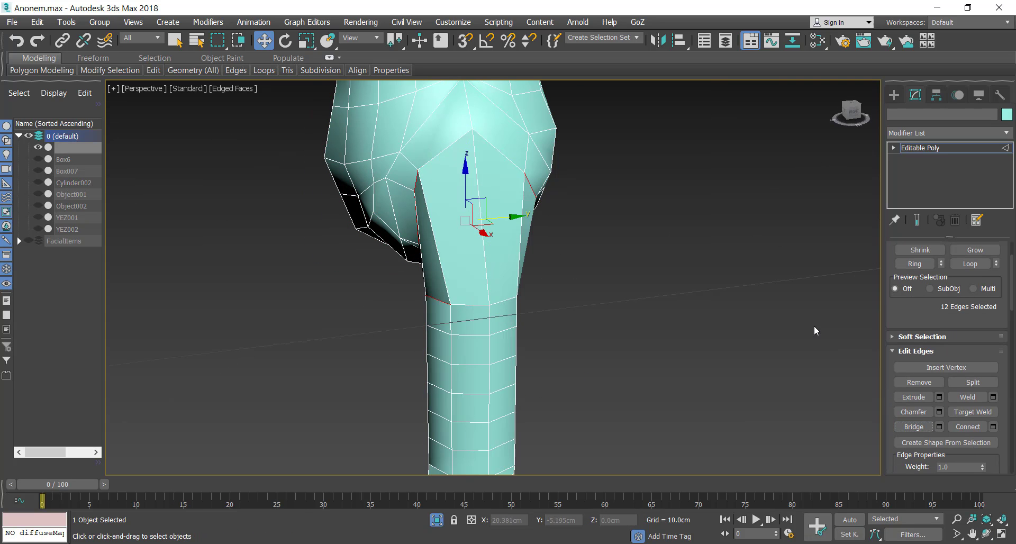
{"action": "left_click", "coordinate": [484, 249]}
{"action": "left_click_drag", "start_coordinate": [912, 277], "coordinate": [912, 357]}
{"action": "left_click", "coordinate": [915, 316]}
- Connect the bridged hip edges with three new edge loops
{"action": "right_click", "coordinate": [662, 296]}
{"action": "left_click", "coordinate": [608, 381]}
{"action": "left_click_drag", "start_coordinate": [503, 285], "coordinate": [504, 280]}
{"action": "left_click", "coordinate": [501, 340]}
- Show the joined torso and leg in a front wireframe view and switch to vertex editing
{"action": "middle_click_drag", "start_coordinate": [621, 333], "coordinate": [541, 211], "text": "alt"}
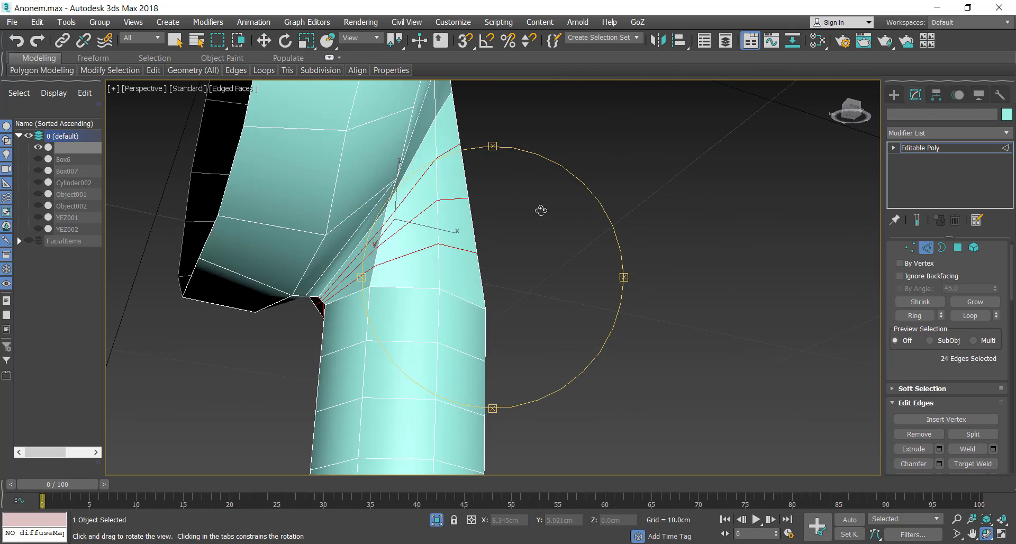
{"action": "key", "text": "F3"}
{"action": "key", "text": "f"}
{"action": "key", "text": "1"}
{"action": "key", "text": "w"}
{"action": "left_click", "coordinate": [427, 363]}
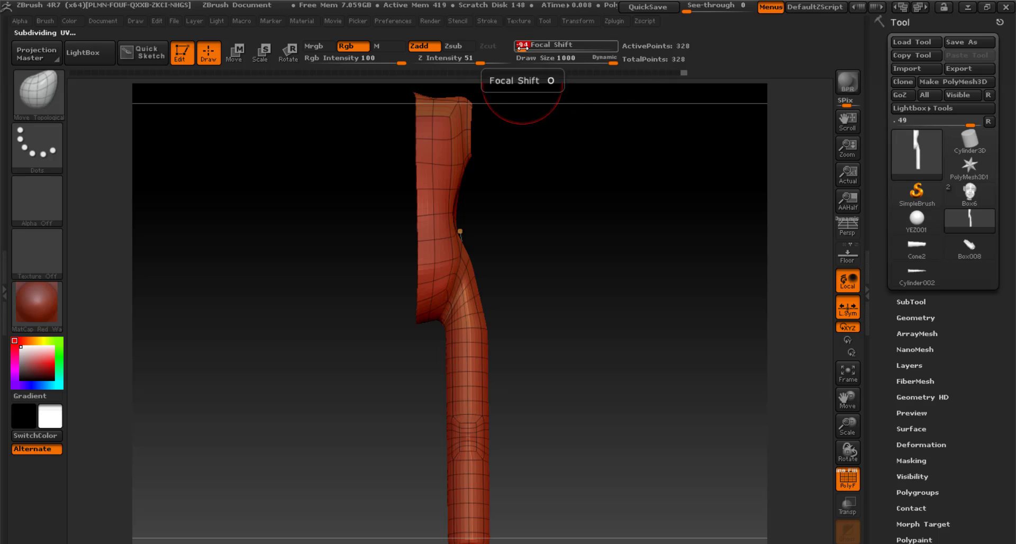
- In ZBrush, undo the last change to the body, adjust the symmetry axes and set Draw Size to 864
{"action": "mouse_move", "coordinate": [593, 338]}
{"action": "left_mouse_down"}
{"action": "mouse_move", "coordinate": [513, 344]}
{"action": "mouse_move", "coordinate": [611, 375]}
{"action": "mouse_move", "coordinate": [500, 344]}
{"action": "left_mouse_up"}
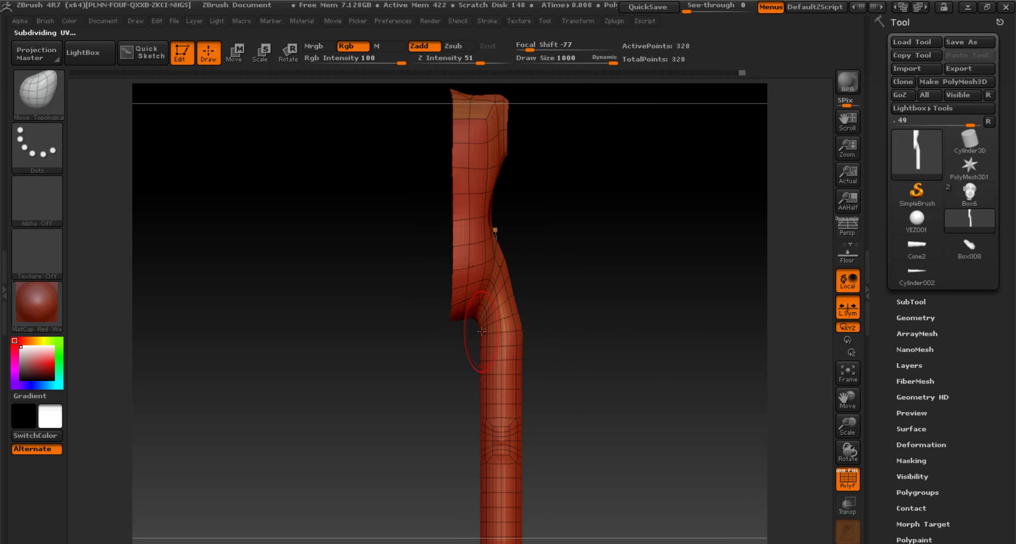
{"action": "key", "text": "ctrl+z"}
{"action": "left_click", "coordinate": [578, 21]}
{"action": "left_click", "coordinate": [607, 332]}
{"action": "left_click", "coordinate": [607, 62]}
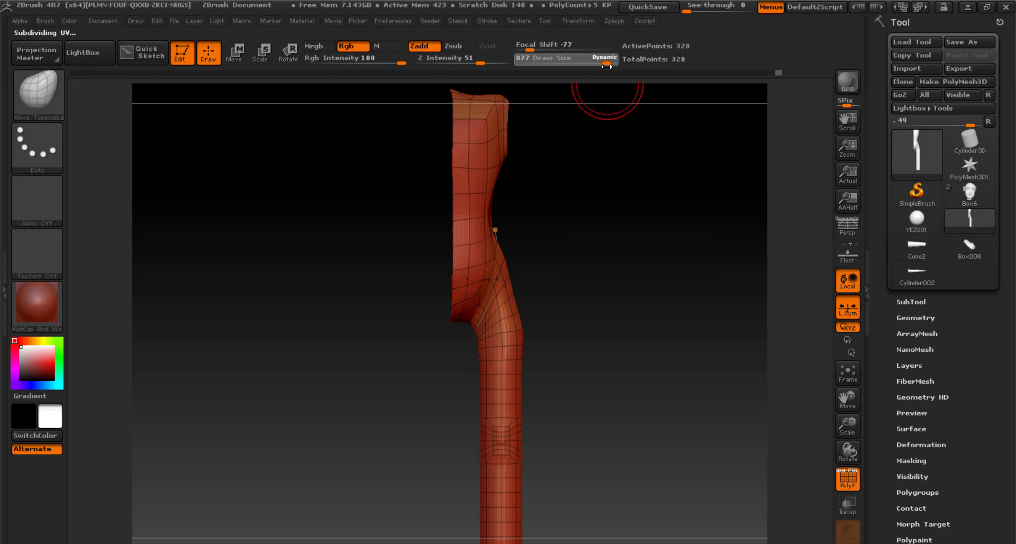
- Reshape the inner thigh and the lower hip contour with Move Topological strokes from several sides
{"action": "left_click_drag", "start_coordinate": [592, 318], "coordinate": [566, 325]}
{"action": "left_click_drag", "start_coordinate": [467, 366], "coordinate": [473, 364]}
{"action": "mouse_move", "coordinate": [598, 350]}
{"action": "left_mouse_down"}
{"action": "mouse_move", "coordinate": [564, 352]}
{"action": "mouse_move", "coordinate": [556, 339]}
{"action": "left_mouse_up"}
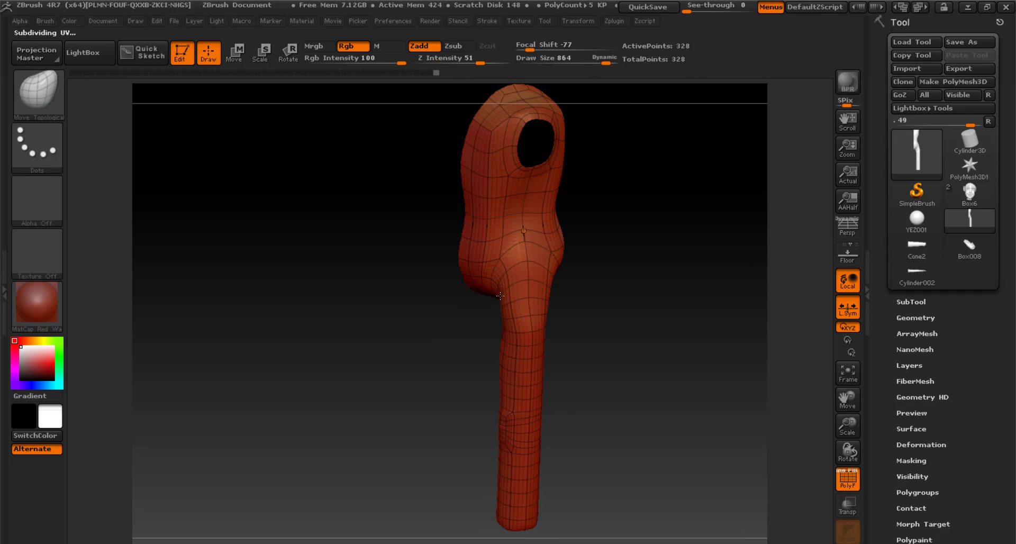
{"action": "left_click_drag", "start_coordinate": [503, 296], "coordinate": [511, 291]}
{"action": "mouse_move", "coordinate": [603, 344]}
{"action": "left_mouse_down"}
{"action": "mouse_move", "coordinate": [566, 347]}
{"action": "mouse_move", "coordinate": [666, 347]}
{"action": "left_mouse_up"}
{"action": "left_click_drag", "start_coordinate": [619, 490], "coordinate": [485, 294], "text": "shift"}
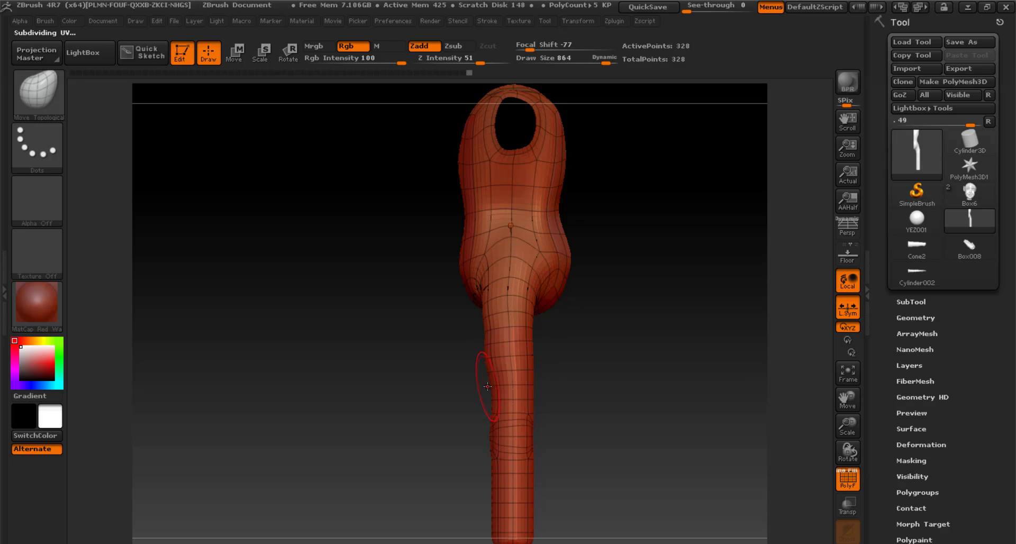
- Smooth the leg and hip surfaces from the front and side with the Smooth brush
{"action": "left_click_drag", "start_coordinate": [535, 491], "coordinate": [419, 372]}
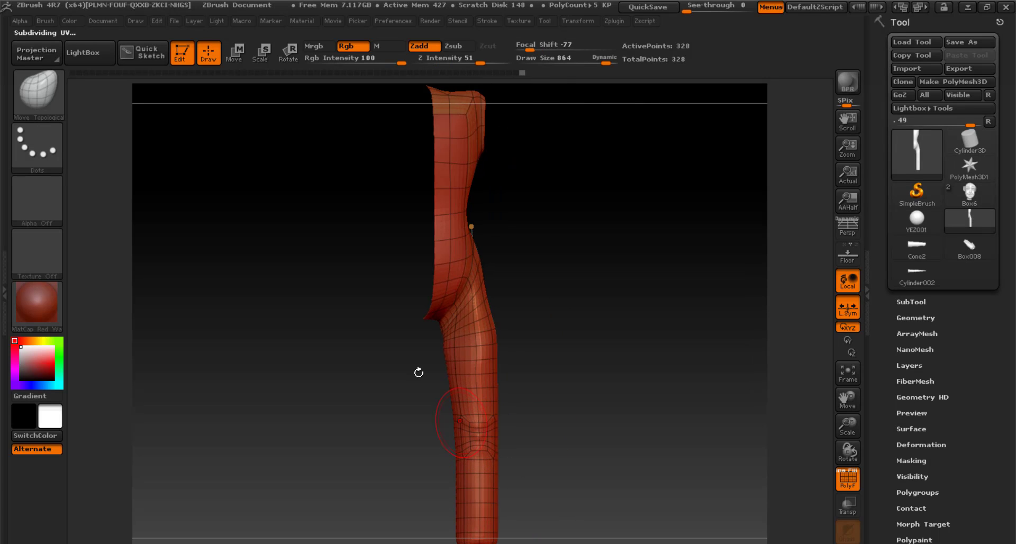
{"action": "left_click_drag", "start_coordinate": [454, 511], "coordinate": [444, 413], "text": "alt"}
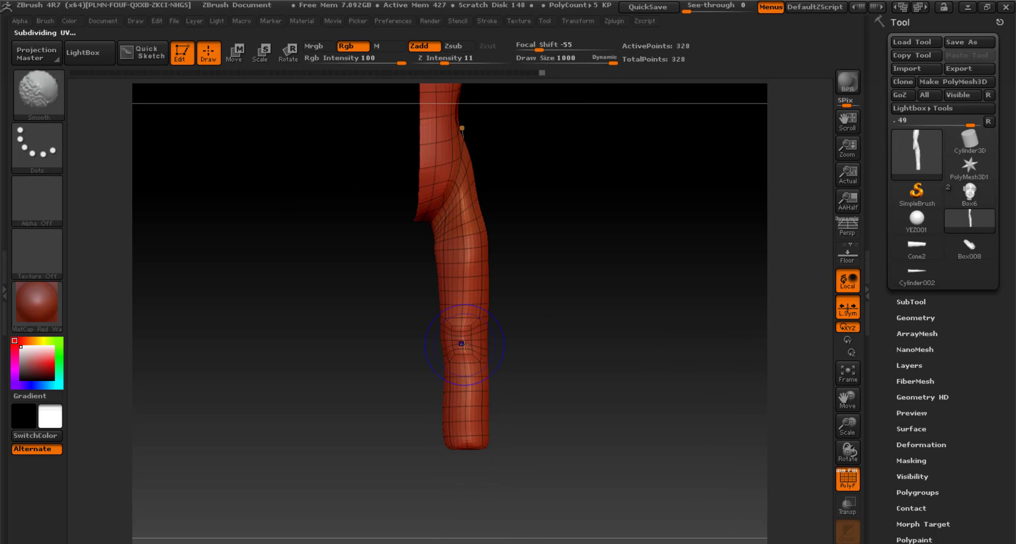
{"action": "left_click_drag", "start_coordinate": [442, 273], "coordinate": [534, 272]}
{"action": "left_click_drag", "start_coordinate": [484, 228], "coordinate": [471, 193]}
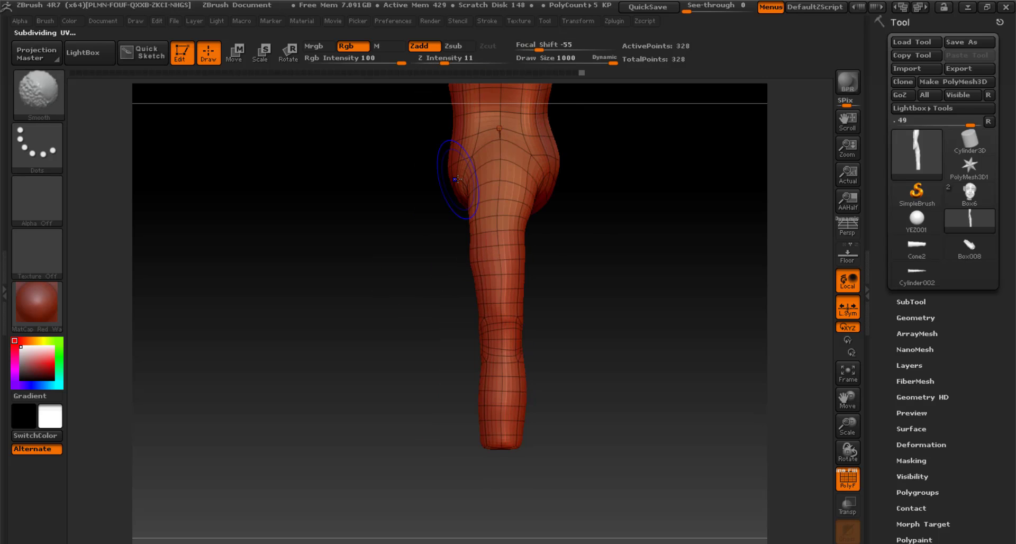
{"action": "left_click_drag", "start_coordinate": [609, 318], "coordinate": [450, 318]}
{"action": "left_click_drag", "start_coordinate": [571, 317], "coordinate": [741, 321]}
- Push the hip contours outward on both sides and draw the thigh contour slightly inward
{"action": "left_click_drag", "start_coordinate": [455, 182], "coordinate": [445, 182]}
{"action": "left_click_drag", "start_coordinate": [537, 143], "coordinate": [550, 141]}
{"action": "mouse_move", "coordinate": [635, 251]}
{"action": "left_mouse_down"}
{"action": "mouse_move", "coordinate": [576, 247]}
{"action": "mouse_move", "coordinate": [688, 248]}
{"action": "left_mouse_up"}
{"action": "left_click_drag", "start_coordinate": [560, 236], "coordinate": [550, 237]}
{"action": "left_click_drag", "start_coordinate": [635, 344], "coordinate": [598, 347]}
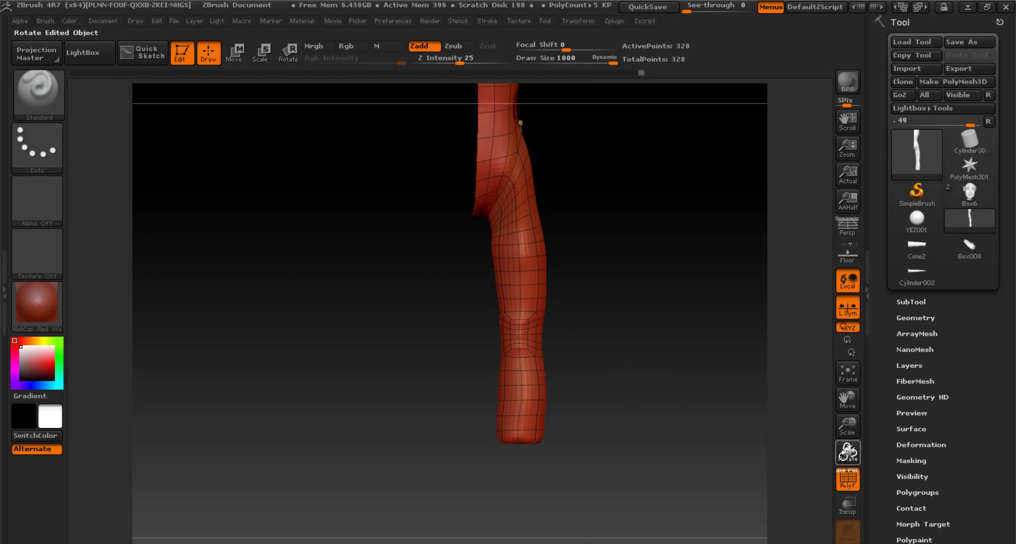
- Reduce the Standard brush's Draw Size to 287 and bring the knee and thigh into close view
{"action": "left_click_drag", "start_coordinate": [844, 456], "coordinate": [825, 455]}
{"action": "left_click_drag", "start_coordinate": [612, 63], "coordinate": [569, 63]}
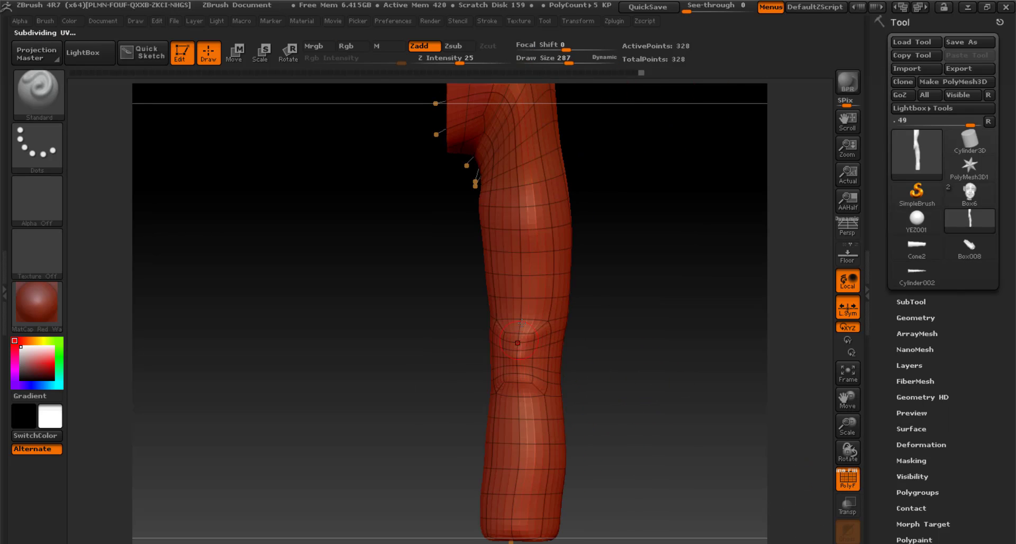
{"action": "mouse_move", "coordinate": [506, 359]}
{"action": "right_mouse_down"}
{"action": "mouse_move", "coordinate": [562, 364]}
{"action": "mouse_move", "coordinate": [619, 351]}
{"action": "mouse_move", "coordinate": [672, 297]}
{"action": "right_mouse_up"}
{"action": "right_click_drag", "start_coordinate": [646, 212], "coordinate": [646, 323], "text": "alt"}
{"action": "right_click_drag", "start_coordinate": [614, 212], "coordinate": [572, 206]}
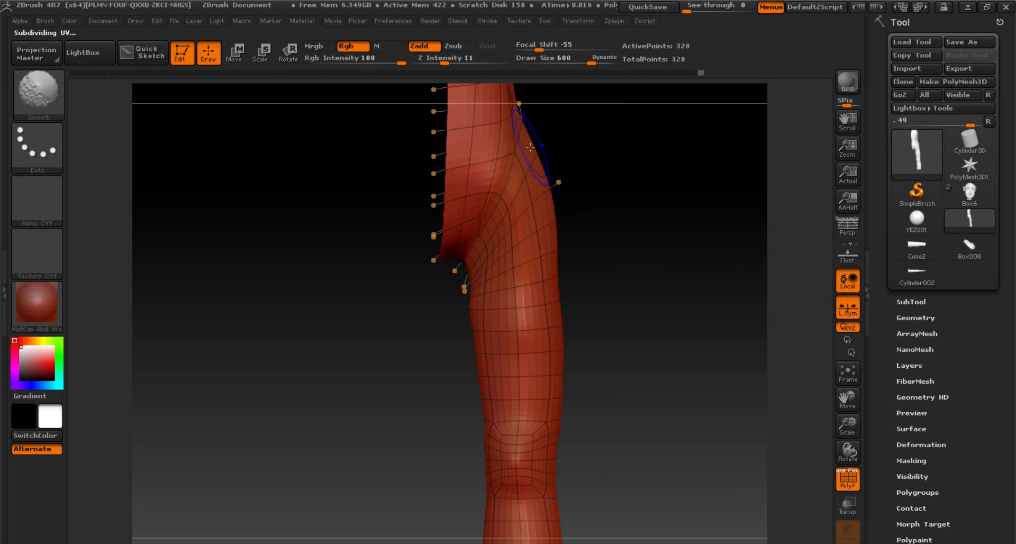
- Smooth the hip joint and the knee area with the Smooth brush at Draw Size 600
{"action": "mouse_move", "coordinate": [572, 93]}
{"action": "left_mouse_down", "text": "alt"}
{"action": "mouse_move", "coordinate": [571, 256]}
{"action": "mouse_move", "coordinate": [687, 286]}
{"action": "mouse_move", "coordinate": [611, 269]}
{"action": "mouse_move", "coordinate": [627, 333]}
{"action": "left_mouse_up", "text": "alt"}
{"action": "left_click_drag", "start_coordinate": [438, 350], "coordinate": [442, 381], "text": "shift"}
{"action": "left_click_drag", "start_coordinate": [571, 365], "coordinate": [492, 370]}
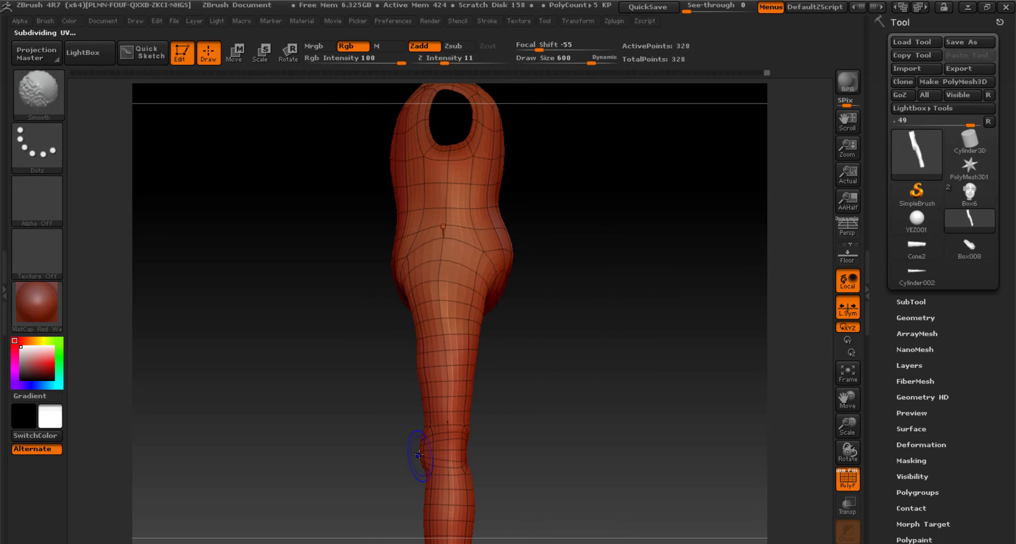
{"action": "left_click_drag", "start_coordinate": [421, 458], "coordinate": [423, 439], "text": "shift"}
{"action": "left_click_drag", "start_coordinate": [550, 338], "coordinate": [566, 291]}
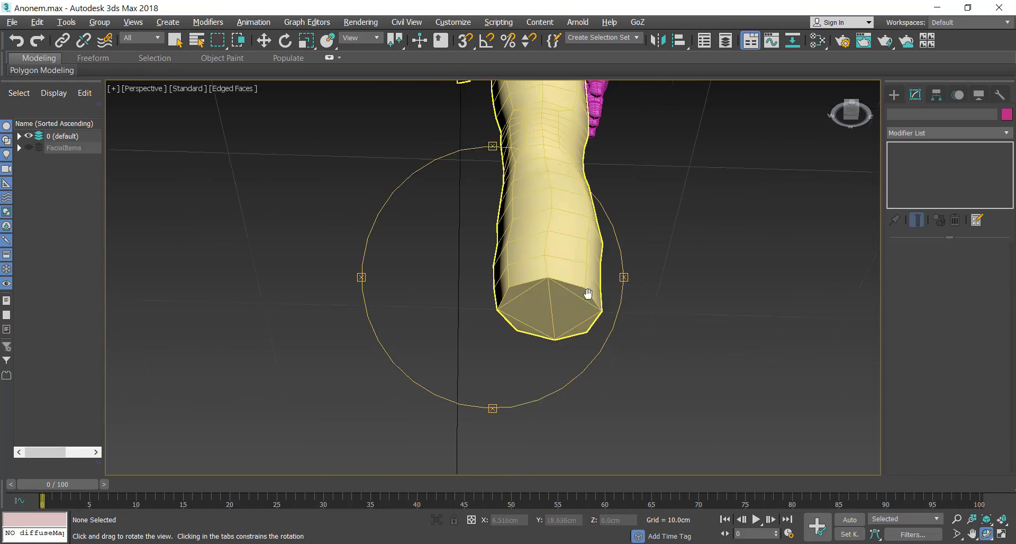
- In 3ds Max, select six polygons on the shoulder above the arm opening and inset them
{"action": "scroll", "coordinate": [530, 254], "scroll_direction": "up", "scroll_amount": 5}
{"action": "middle_click_drag", "start_coordinate": [541, 255], "coordinate": [492, 297], "text": "alt"}
{"action": "left_click", "coordinate": [487, 203]}
{"action": "left_click", "coordinate": [434, 235], "text": "ctrl"}
{"action": "left_click", "coordinate": [484, 278], "text": "ctrl"}
{"action": "right_click", "coordinate": [649, 294]}
{"action": "left_click", "coordinate": [536, 363]}
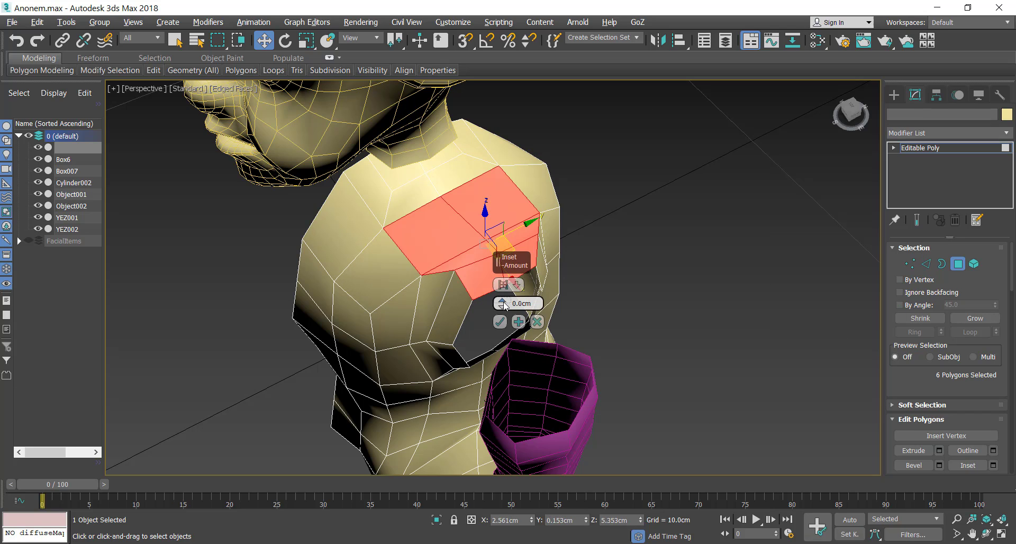
{"action": "left_click", "coordinate": [500, 322]}
- Rotate the arm up to horizontal in the front view with angle snap on, and attach it to the body
{"action": "middle_click_drag", "start_coordinate": [502, 303], "coordinate": [851, 227], "text": "alt"}
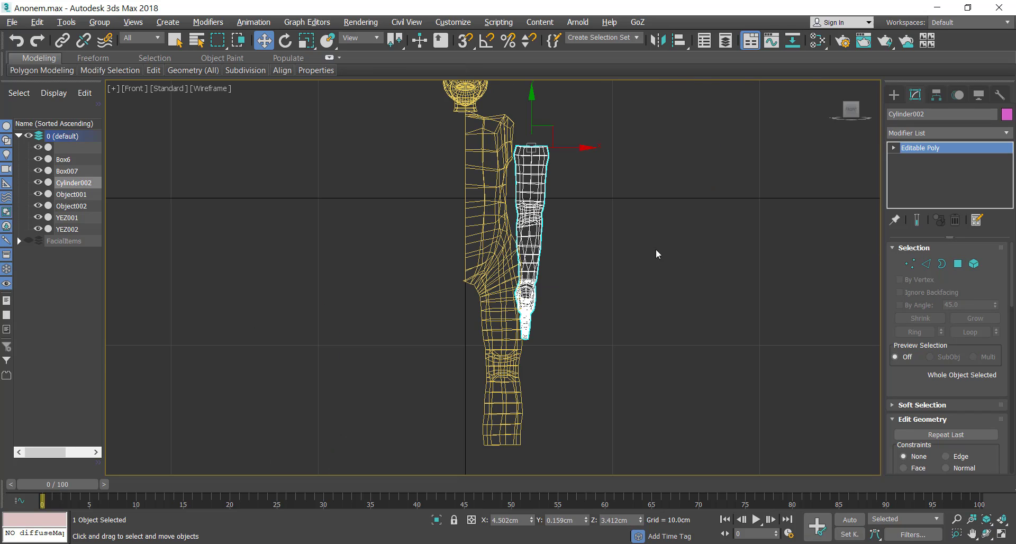
{"action": "key", "text": "e"}
{"action": "key", "text": "a"}
{"action": "left_click_drag", "start_coordinate": [537, 186], "coordinate": [586, 252]}
{"action": "key", "text": "w"}
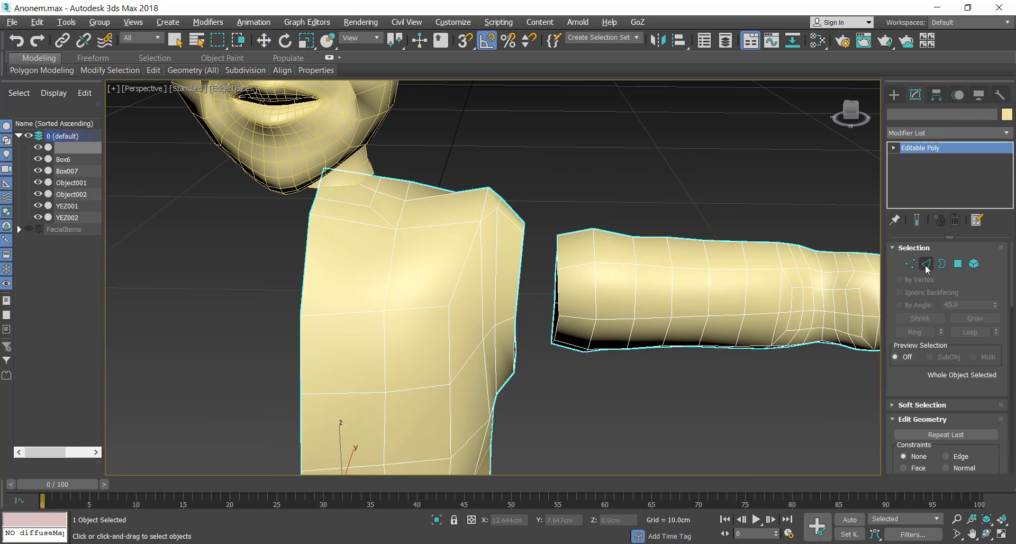
- Bridge the arm's open rim to the torso's shoulder opening and connect the bridged edges with a new loop
{"action": "key", "text": "2"}
{"action": "scroll", "coordinate": [947, 397], "scroll_direction": "down", "scroll_amount": 3}
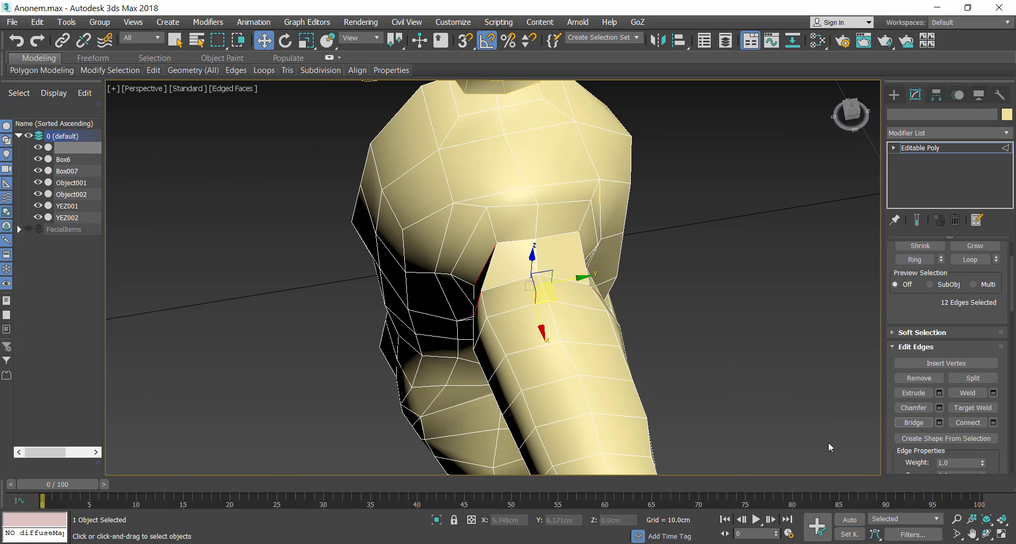
{"action": "right_click", "coordinate": [752, 370]}
{"action": "left_click", "coordinate": [699, 471]}
{"action": "left_click", "coordinate": [500, 341]}
- Select the group of polygons on top of the shoulder beside the arm joint and inset them
{"action": "middle_click_drag", "start_coordinate": [503, 328], "coordinate": [492, 137], "text": "alt"}
{"action": "key", "text": "4"}
{"action": "left_click", "coordinate": [566, 346]}
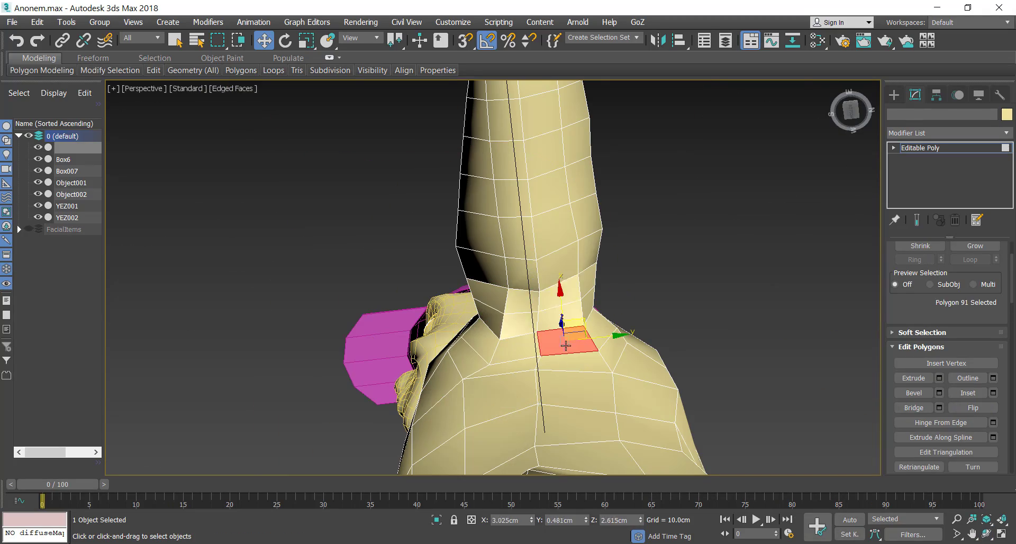
{"action": "left_click", "coordinate": [519, 367], "text": "ctrl"}
{"action": "left_click", "coordinate": [561, 363], "text": "ctrl"}
{"action": "right_click", "coordinate": [767, 370]}
{"action": "left_click", "coordinate": [656, 444]}
- Rework two adjacent polygons at the shoulder joint
{"action": "middle_click_drag", "start_coordinate": [605, 263], "coordinate": [521, 317], "text": "alt"}
{"action": "left_click", "coordinate": [530, 355]}
{"action": "left_click", "coordinate": [557, 332], "text": "ctrl"}
{"action": "right_click", "coordinate": [639, 264]}
{"action": "left_click", "coordinate": [703, 323]}
{"action": "scroll", "coordinate": [667, 325], "scroll_direction": "down", "scroll_amount": 6}
{"action": "middle_click_drag", "start_coordinate": [656, 318], "coordinate": [538, 367], "text": "alt"}
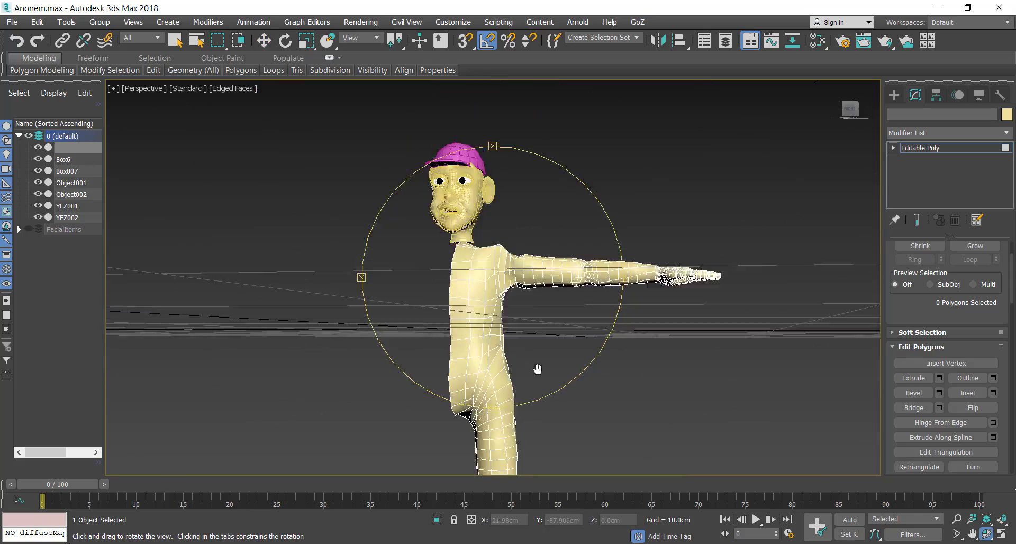
- Move one vertex of the body mesh slightly downward and leave vertex editing
{"action": "scroll", "coordinate": [528, 407], "scroll_direction": "up", "scroll_amount": 7}
{"action": "key", "text": "1"}
{"action": "left_click", "coordinate": [428, 153]}
{"action": "left_click_drag", "start_coordinate": [430, 118], "coordinate": [432, 141]}
{"action": "left_click", "coordinate": [609, 259]}
{"action": "scroll", "coordinate": [609, 259], "scroll_direction": "down", "scroll_amount": 4}
{"action": "middle_click_drag", "start_coordinate": [608, 265], "coordinate": [637, 292], "text": "alt"}
{"action": "scroll", "coordinate": [563, 316], "scroll_direction": "down", "scroll_amount": 5}
{"action": "key", "text": "1"}
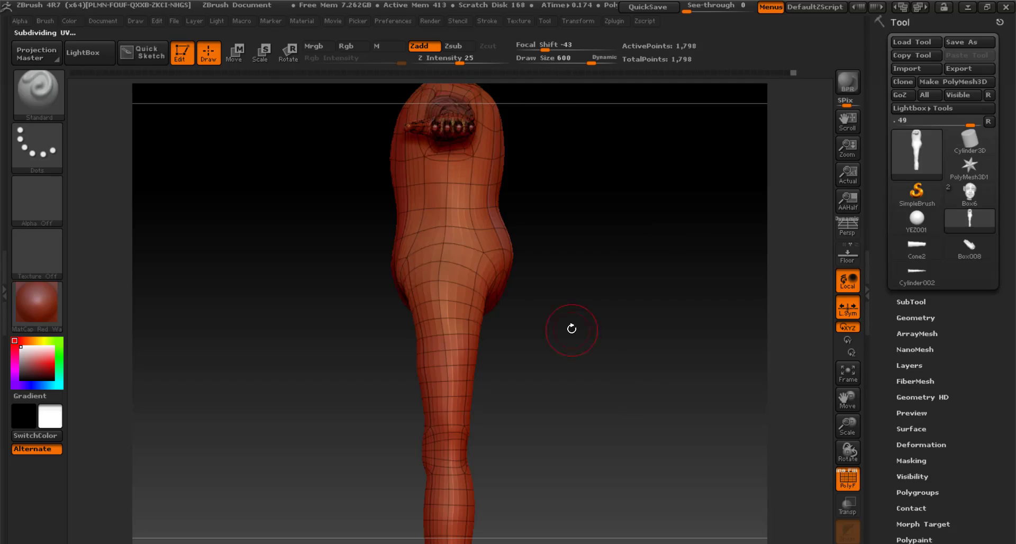
- Refine the body mesh from several angles in ZBrush and send it back to 3ds Max with GoZ
{"action": "mouse_move", "coordinate": [572, 325]}
{"action": "left_mouse_down"}
{"action": "mouse_move", "coordinate": [843, 427]}
{"action": "mouse_move", "coordinate": [688, 317]}
{"action": "mouse_move", "coordinate": [423, 175]}
{"action": "left_mouse_up"}
{"action": "mouse_move", "coordinate": [534, 339]}
{"action": "left_mouse_down"}
{"action": "mouse_move", "coordinate": [465, 153]}
{"action": "mouse_move", "coordinate": [434, 164]}
{"action": "left_mouse_up"}
{"action": "mouse_move", "coordinate": [608, 329]}
{"action": "left_mouse_down"}
{"action": "mouse_move", "coordinate": [484, 175]}
{"action": "mouse_move", "coordinate": [484, 157]}
{"action": "left_mouse_up"}
{"action": "mouse_move", "coordinate": [609, 318]}
{"action": "left_mouse_down"}
{"action": "mouse_move", "coordinate": [565, 235]}
{"action": "mouse_move", "coordinate": [570, 265]}
{"action": "left_mouse_up"}
{"action": "mouse_move", "coordinate": [624, 339]}
{"action": "left_mouse_down"}
{"action": "mouse_move", "coordinate": [662, 296]}
{"action": "mouse_move", "coordinate": [683, 328]}
{"action": "left_mouse_up"}
{"action": "left_click_drag", "start_coordinate": [477, 397], "coordinate": [588, 222]}
{"action": "left_click_drag", "start_coordinate": [709, 185], "coordinate": [725, 211], "text": "shift"}
{"action": "mouse_move", "coordinate": [529, 370]}
{"action": "left_mouse_down"}
{"action": "mouse_move", "coordinate": [712, 274]}
{"action": "mouse_move", "coordinate": [701, 288]}
{"action": "left_mouse_up"}
{"action": "mouse_move", "coordinate": [688, 392]}
{"action": "left_mouse_down"}
{"action": "mouse_move", "coordinate": [640, 339]}
{"action": "mouse_move", "coordinate": [624, 275]}
{"action": "left_mouse_up"}
{"action": "mouse_move", "coordinate": [614, 336]}
{"action": "left_mouse_down"}
{"action": "mouse_move", "coordinate": [667, 242]}
{"action": "mouse_move", "coordinate": [659, 227]}
{"action": "left_mouse_up"}
{"action": "mouse_move", "coordinate": [598, 350]}
{"action": "left_mouse_down"}
{"action": "mouse_move", "coordinate": [565, 279]}
{"action": "mouse_move", "coordinate": [717, 212]}
{"action": "left_mouse_up"}
{"action": "left_click_drag", "start_coordinate": [449, 328], "coordinate": [529, 339]}
{"action": "left_click", "coordinate": [904, 98]}
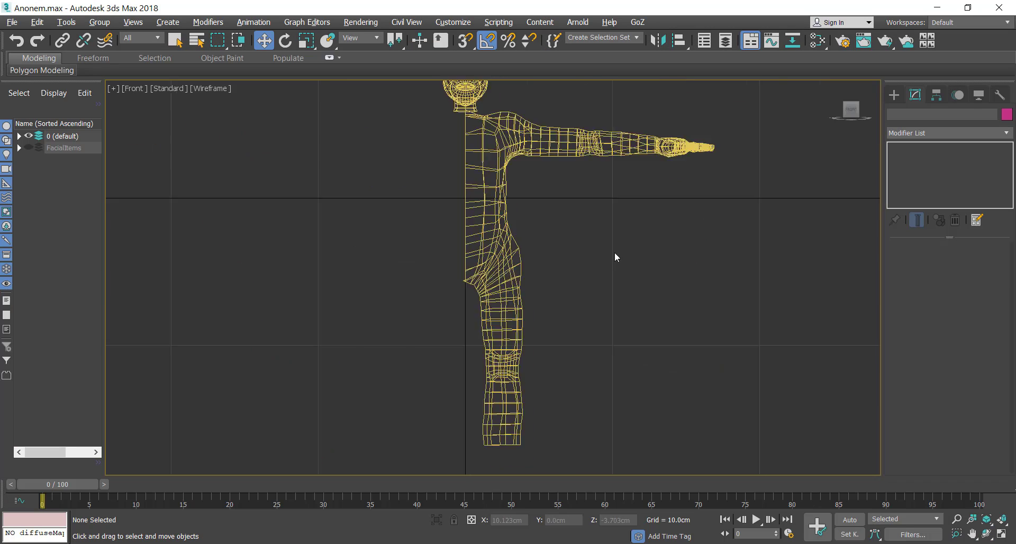
- Add TurboSmooth to the box beneath the leg, raise its iterations and convert it to an editable poly
{"action": "left_click", "coordinate": [950, 133]}
{"action": "left_click", "coordinate": [944, 409]}
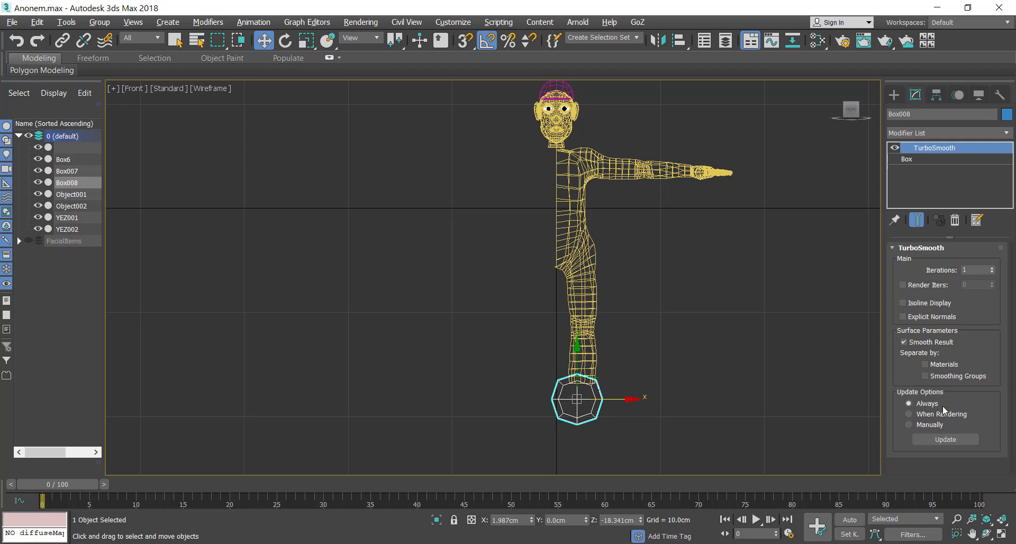
{"action": "left_click", "coordinate": [989, 268]}
{"action": "right_click", "coordinate": [658, 392]}
{"action": "left_click", "coordinate": [789, 540]}
- Scale the smoothed box into an elongated foot shape and move it beneath the lower leg
{"action": "key", "text": "r"}
{"action": "left_click_drag", "start_coordinate": [577, 442], "coordinate": [577, 428]}
{"action": "left_click", "coordinate": [1001, 533]}
{"action": "scroll", "coordinate": [582, 264], "scroll_direction": "down", "scroll_amount": 3}
{"action": "middle_click_drag", "start_coordinate": [661, 248], "coordinate": [537, 234], "text": "alt"}
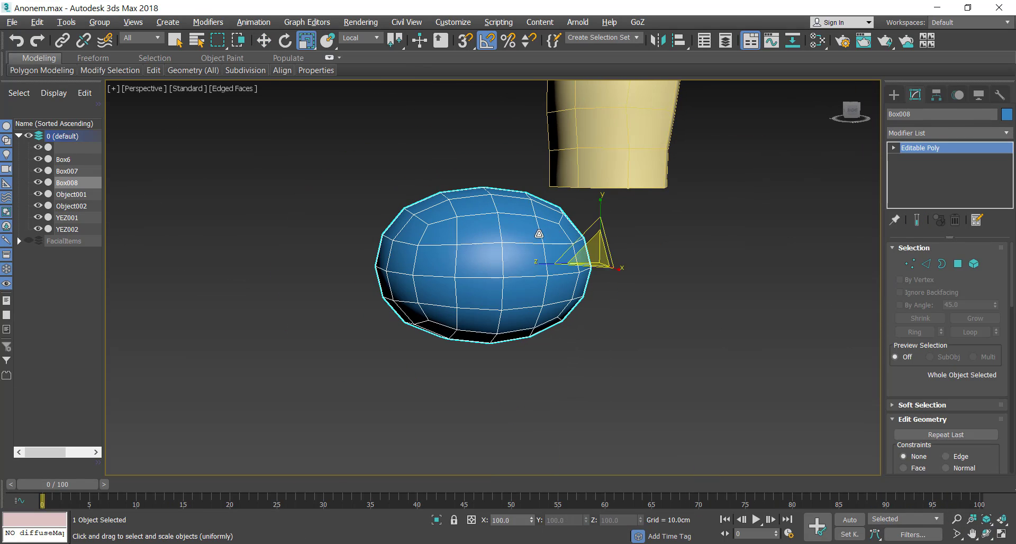
{"action": "left_click_drag", "start_coordinate": [560, 262], "coordinate": [532, 264]}
{"action": "key", "text": "w"}
{"action": "left_click_drag", "start_coordinate": [628, 267], "coordinate": [710, 277]}
{"action": "middle_click_drag", "start_coordinate": [466, 248], "coordinate": [577, 250], "text": "alt"}
- Work on the foot's vertices in the side view and isolate the foot from the rest of the body
{"action": "key", "text": "alt+w"}
{"action": "middle_click", "coordinate": [433, 318]}
{"action": "key", "text": "alt+w"}
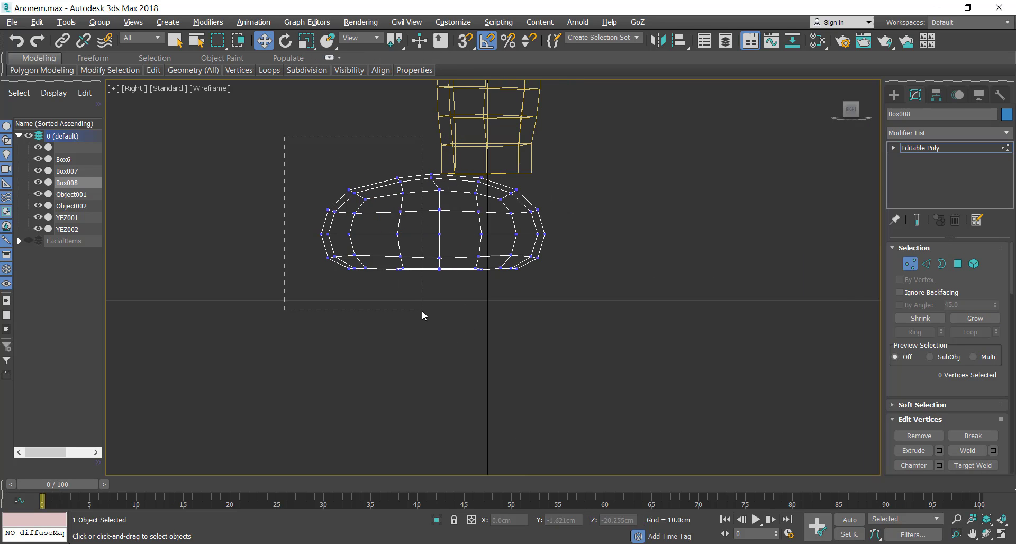
{"action": "left_click_drag", "start_coordinate": [454, 161], "coordinate": [497, 185]}
{"action": "left_click", "coordinate": [1001, 534]}
{"action": "left_click", "coordinate": [687, 376]}
{"action": "left_click", "coordinate": [1001, 533]}
{"action": "left_click", "coordinate": [987, 534]}
{"action": "mouse_move", "coordinate": [477, 227]}
{"action": "left_mouse_down"}
{"action": "mouse_move", "coordinate": [565, 248]}
{"action": "mouse_move", "coordinate": [524, 231]}
{"action": "mouse_move", "coordinate": [402, 275]}
{"action": "left_mouse_up"}
{"action": "left_click", "coordinate": [568, 208]}
{"action": "key", "text": "alt+q"}
- Select the four polygons on top of the foot where the ankle sits and inset them
{"action": "left_click", "coordinate": [987, 534]}
{"action": "scroll", "coordinate": [510, 258], "scroll_direction": "down", "scroll_amount": 5}
{"action": "right_click", "coordinate": [508, 254]}
{"action": "left_click", "coordinate": [537, 229], "text": "ctrl"}
{"action": "left_click", "coordinate": [604, 268], "text": "ctrl"}
{"action": "left_click", "coordinate": [571, 293], "text": "ctrl"}
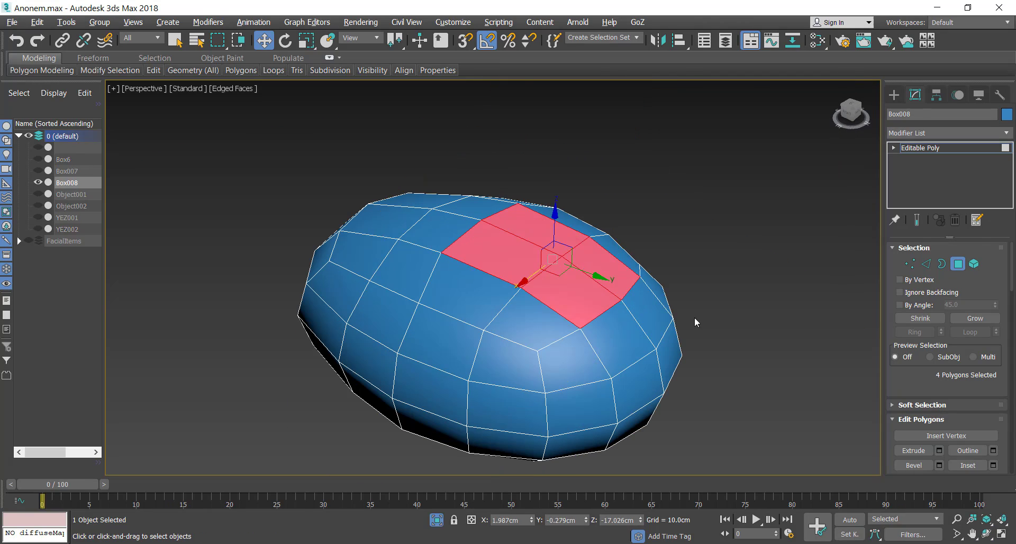
{"action": "left_click", "coordinate": [958, 264]}
{"action": "right_click", "coordinate": [703, 288]}
{"action": "left_click_drag", "start_coordinate": [515, 280], "coordinate": [500, 301]}
{"action": "left_click", "coordinate": [594, 357]}
{"action": "left_click", "coordinate": [500, 322]}
- Lower the inset ankle polygons slightly to form a shallow recess in the foot
{"action": "middle_click_drag", "start_coordinate": [508, 313], "coordinate": [567, 249], "text": "alt"}
{"action": "right_click", "coordinate": [622, 230]}
{"action": "left_click", "coordinate": [513, 300]}
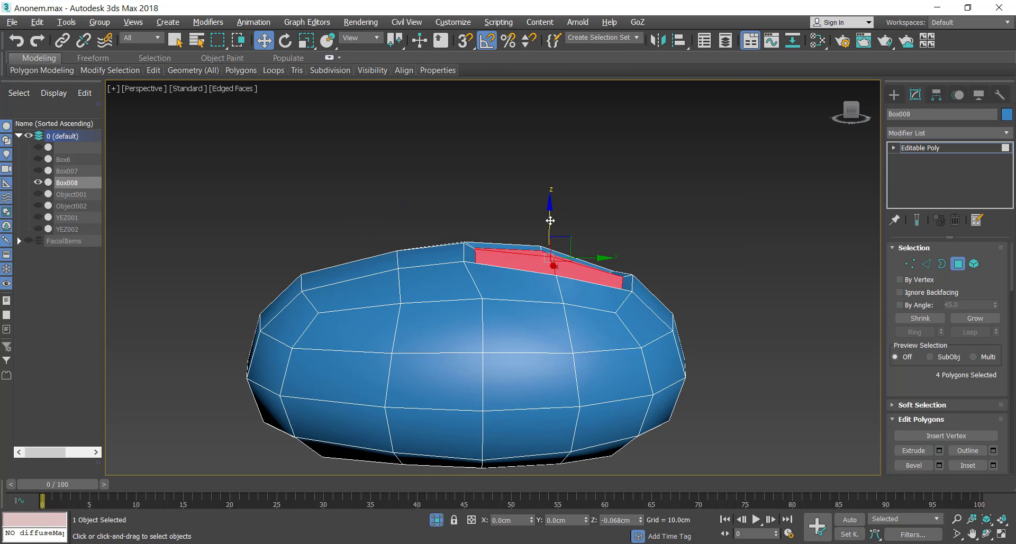
{"action": "left_click_drag", "start_coordinate": [551, 221], "coordinate": [550, 231]}
- Extrude the recessed ankle polygons upward into a stub and adjust its top by scaling
{"action": "right_click", "coordinate": [692, 304]}
{"action": "left_click", "coordinate": [583, 374]}
{"action": "left_click", "coordinate": [500, 321]}
{"action": "right_click", "coordinate": [696, 283]}
{"action": "left_click_drag", "start_coordinate": [500, 304], "coordinate": [504, 303]}
{"action": "left_click", "coordinate": [586, 320]}
{"action": "left_click", "coordinate": [515, 291]}
{"action": "left_click", "coordinate": [545, 315]}
{"action": "left_click_drag", "start_coordinate": [492, 232], "coordinate": [545, 339]}
{"action": "left_click", "coordinate": [306, 40]}
{"action": "left_click_drag", "start_coordinate": [590, 213], "coordinate": [590, 247]}
{"action": "left_click", "coordinate": [957, 263]}
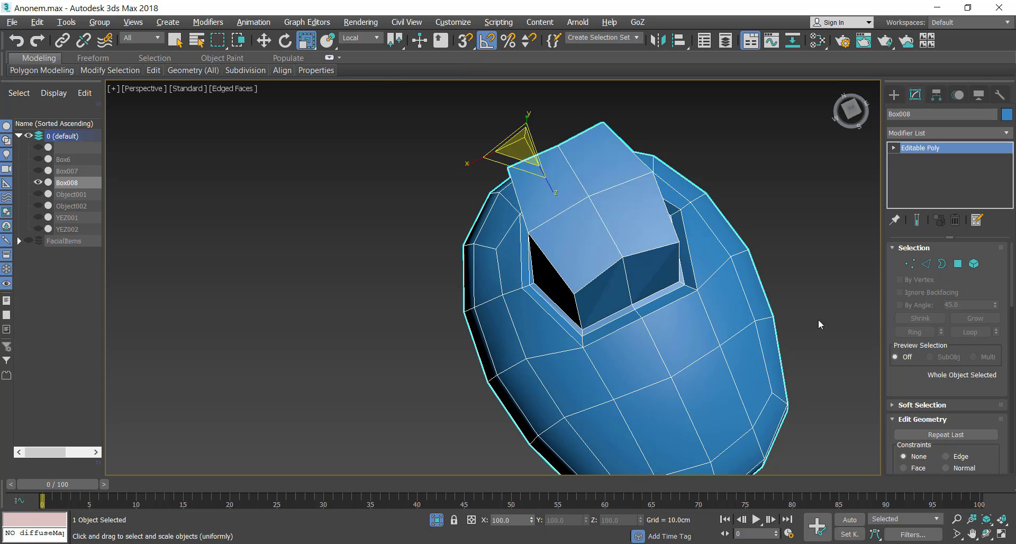
- Move the ankle stub's top polygons about 0.09 cm toward the toe in the side view
{"action": "left_click", "coordinate": [987, 534]}
{"action": "scroll", "coordinate": [583, 297], "scroll_direction": "down", "scroll_amount": 5}
{"action": "left_click_drag", "start_coordinate": [582, 297], "coordinate": [556, 258]}
{"action": "left_click", "coordinate": [264, 40]}
{"action": "key", "text": "alt+w"}
{"action": "right_click", "coordinate": [317, 371]}
{"action": "key", "text": "alt+w"}
{"action": "left_click_drag", "start_coordinate": [537, 153], "coordinate": [532, 152]}
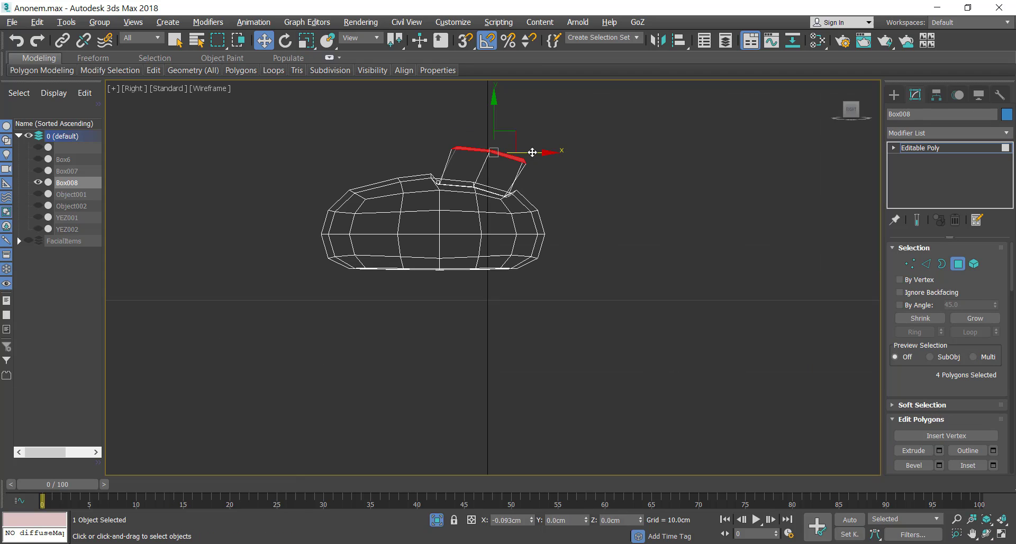
- Select the vertical edges around the ankle stub and connect them with a new edge loop
{"action": "left_click", "coordinate": [926, 264]}
{"action": "left_click_drag", "start_coordinate": [418, 163], "coordinate": [537, 172]}
{"action": "right_click", "coordinate": [696, 286]}
{"action": "left_click", "coordinate": [648, 359]}
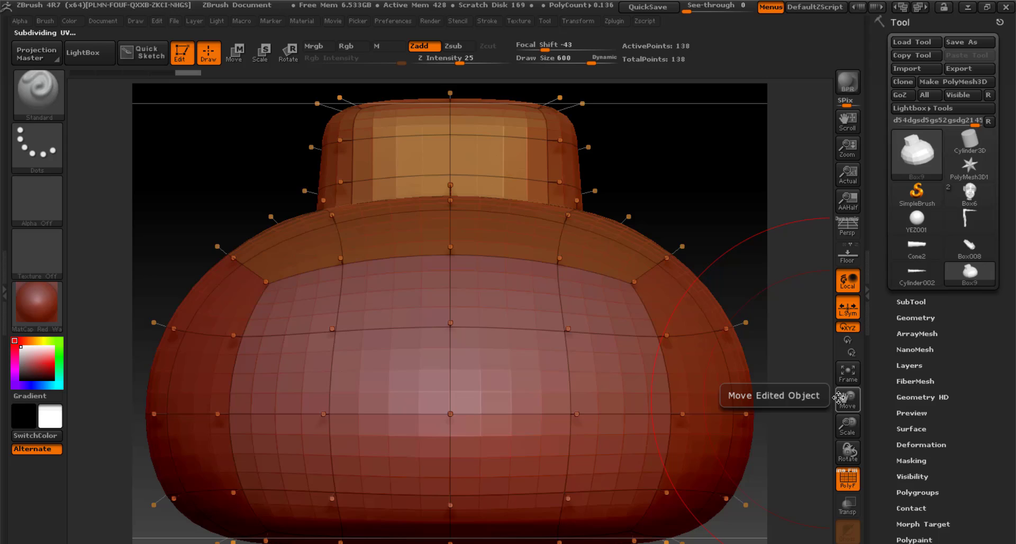
- Reshape the foot's outline from above in ZBrush with the Move Topological brush, extending and broadening the toe area
{"action": "left_click_drag", "start_coordinate": [847, 425], "coordinate": [846, 460]}
{"action": "left_click_drag", "start_coordinate": [688, 297], "coordinate": [664, 386]}
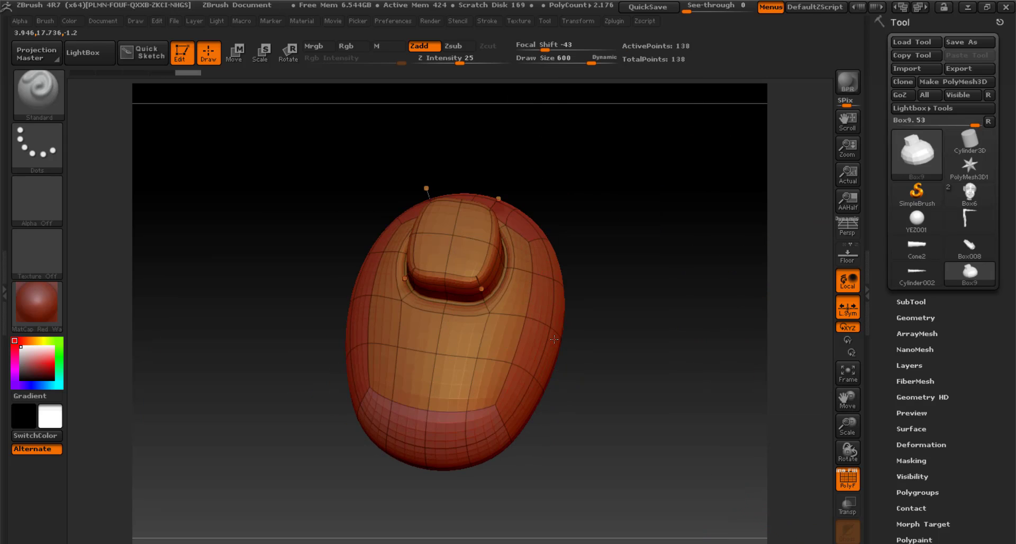
{"action": "left_click_drag", "start_coordinate": [538, 302], "coordinate": [481, 402]}
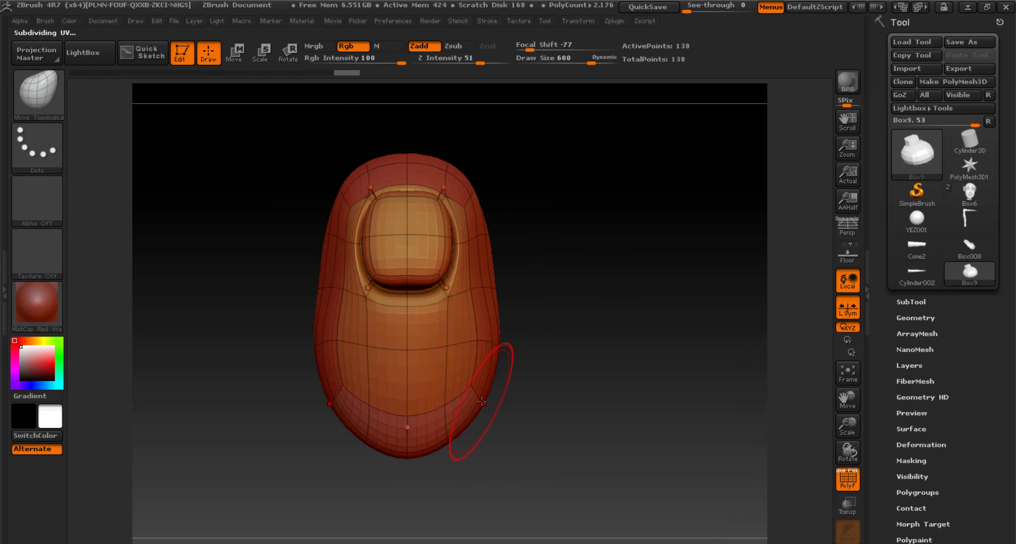
{"action": "mouse_move", "coordinate": [383, 461]}
{"action": "left_mouse_down"}
{"action": "mouse_move", "coordinate": [528, 290]}
{"action": "mouse_move", "coordinate": [463, 434]}
{"action": "left_mouse_up"}
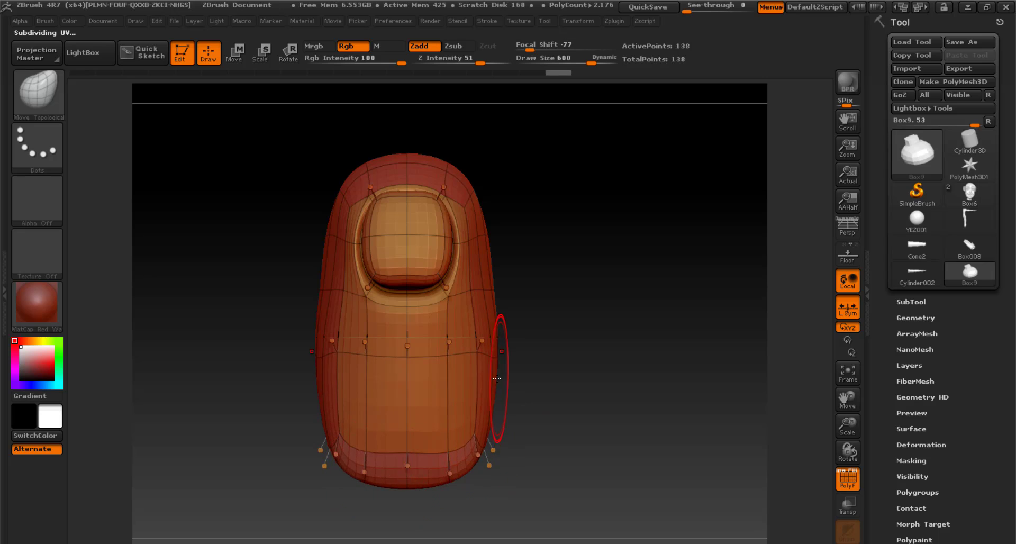
{"action": "mouse_move", "coordinate": [497, 377]}
{"action": "left_mouse_down"}
{"action": "mouse_move", "coordinate": [587, 430]}
{"action": "mouse_move", "coordinate": [527, 276]}
{"action": "left_mouse_up"}
{"action": "mouse_move", "coordinate": [549, 448]}
{"action": "left_mouse_down"}
{"action": "mouse_move", "coordinate": [688, 423]}
{"action": "mouse_move", "coordinate": [736, 381]}
{"action": "left_mouse_up"}
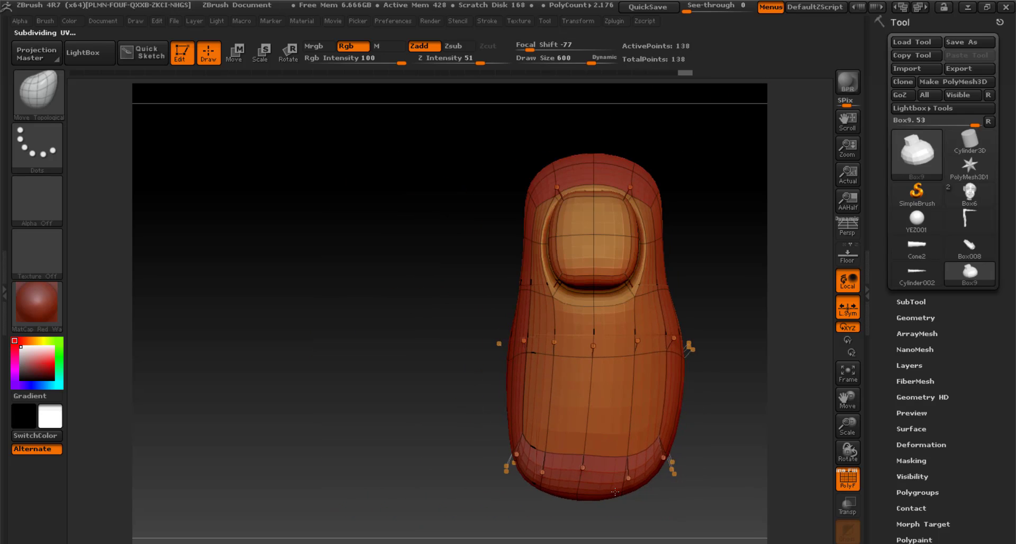
- Sculpt the foot's side profile with the Move Topological brush, lengthening the toe and lifting the arch
{"action": "mouse_move", "coordinate": [639, 172]}
{"action": "left_mouse_down"}
{"action": "mouse_move", "coordinate": [431, 302]}
{"action": "mouse_move", "coordinate": [423, 265]}
{"action": "mouse_move", "coordinate": [434, 241]}
{"action": "left_mouse_up"}
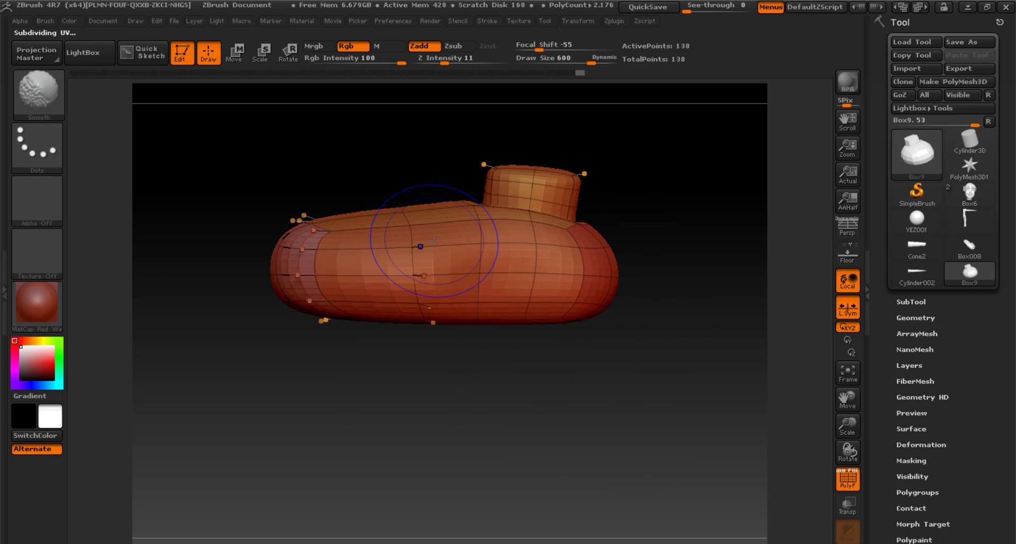
{"action": "left_click_drag", "start_coordinate": [319, 293], "coordinate": [339, 295]}
{"action": "mouse_move", "coordinate": [479, 358]}
{"action": "left_mouse_down"}
{"action": "mouse_move", "coordinate": [549, 332]}
{"action": "mouse_move", "coordinate": [455, 338]}
{"action": "left_mouse_up"}
{"action": "left_click", "coordinate": [847, 373]}
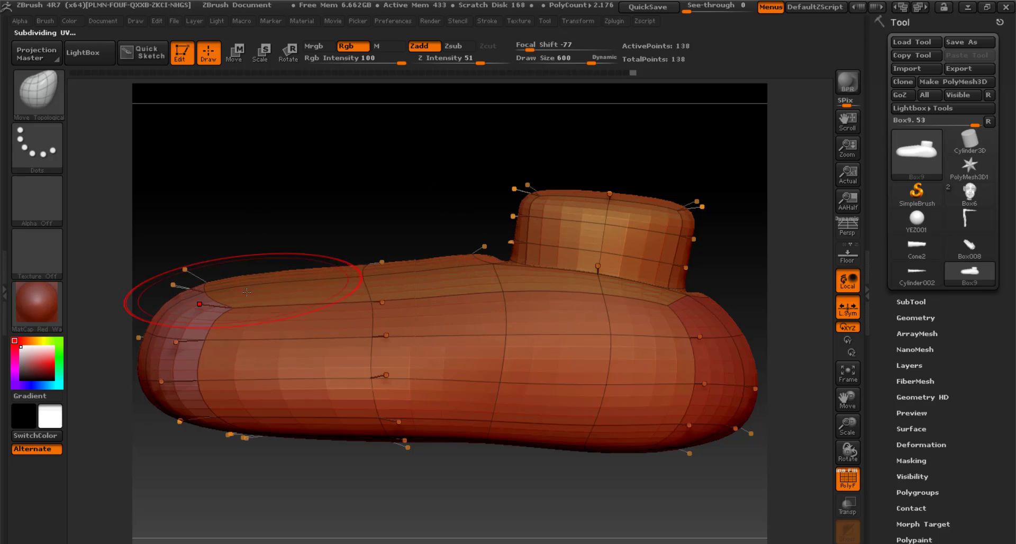
{"action": "left_click_drag", "start_coordinate": [414, 449], "coordinate": [414, 435]}
{"action": "left_click_drag", "start_coordinate": [511, 477], "coordinate": [468, 344]}
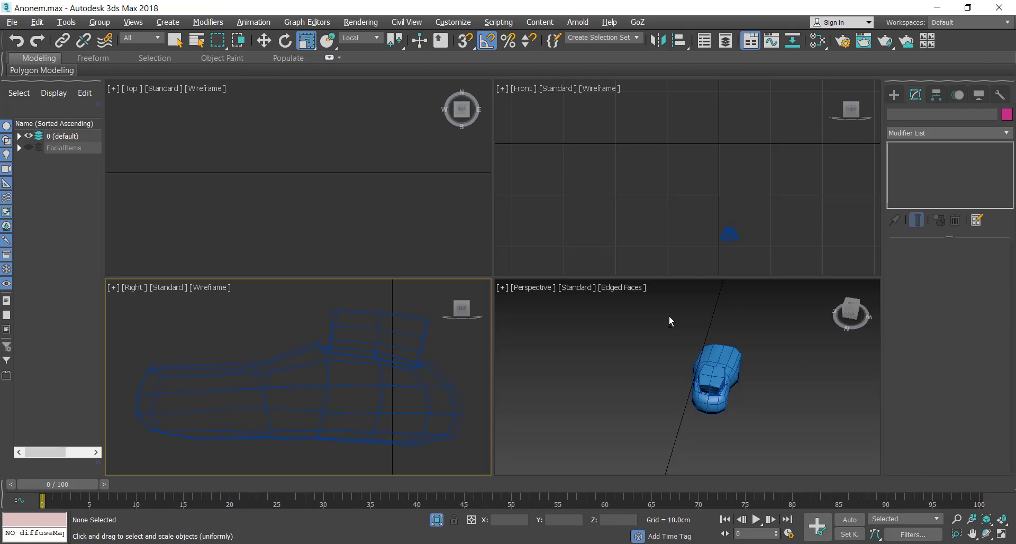
- Bring the rest of the body back into view in 3ds Max and position the foot under the leg
{"action": "left_click", "coordinate": [669, 319]}
{"action": "key", "text": "alt+w"}
{"action": "left_click", "coordinate": [986, 534]}
{"action": "left_click_drag", "start_coordinate": [566, 241], "coordinate": [561, 297]}
{"action": "scroll", "coordinate": [560, 297], "scroll_direction": "down", "scroll_amount": 5}
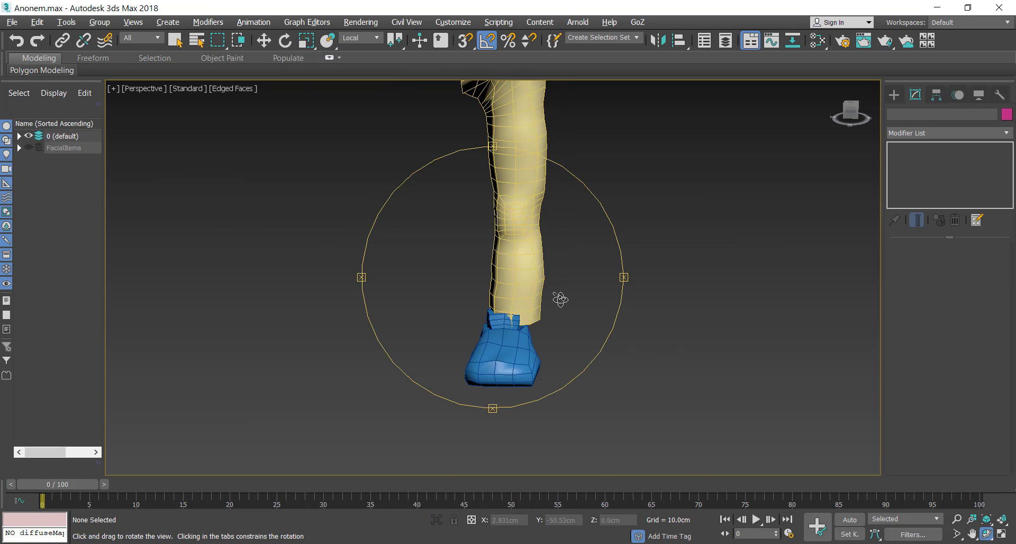
{"action": "key", "text": "w"}
{"action": "left_click", "coordinate": [513, 360]}
{"action": "left_click", "coordinate": [987, 534]}
{"action": "left_click_drag", "start_coordinate": [624, 297], "coordinate": [477, 297]}
{"action": "key", "text": "w"}
{"action": "left_click_drag", "start_coordinate": [633, 363], "coordinate": [638, 363]}
- Inset the fourteen polygons under the front of the foot and extrude them downward as a front sole
{"action": "left_click", "coordinate": [986, 534]}
{"action": "scroll", "coordinate": [545, 344], "scroll_direction": "up", "scroll_amount": 5}
{"action": "left_click_drag", "start_coordinate": [493, 297], "coordinate": [466, 339]}
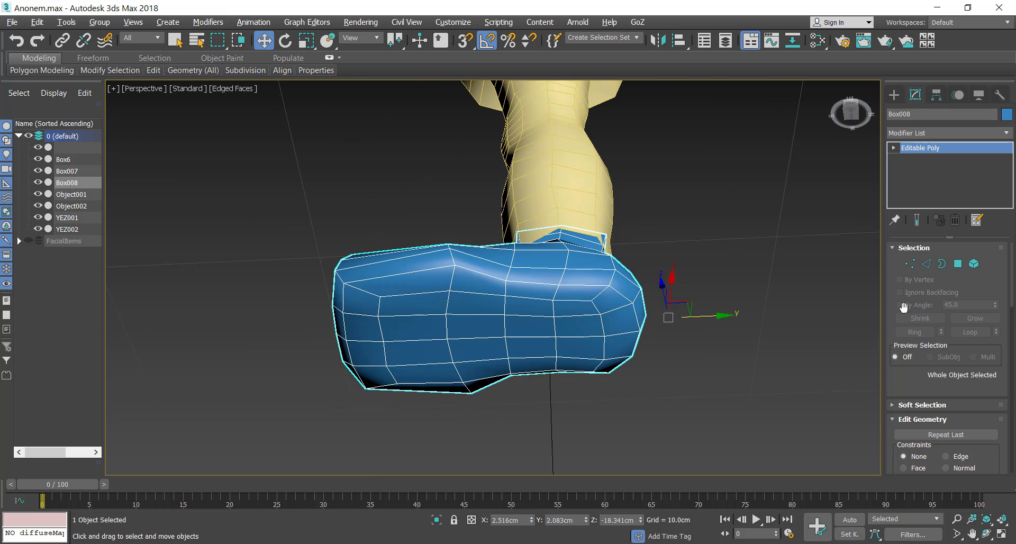
{"action": "right_click", "coordinate": [556, 455]}
{"action": "left_click", "coordinate": [550, 460]}
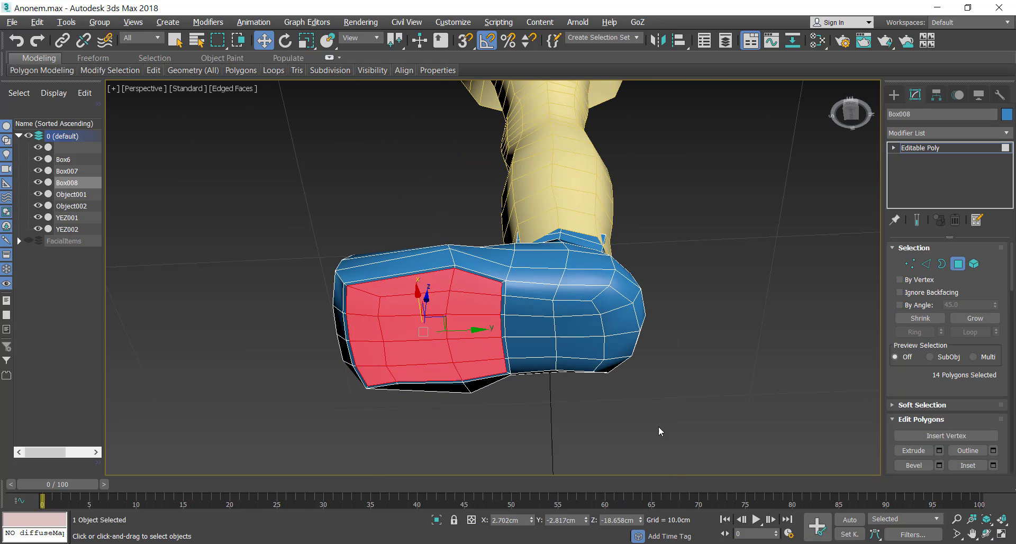
{"action": "left_click", "coordinate": [501, 322]}
{"action": "middle_click_drag", "start_coordinate": [503, 324], "coordinate": [523, 355], "text": "alt"}
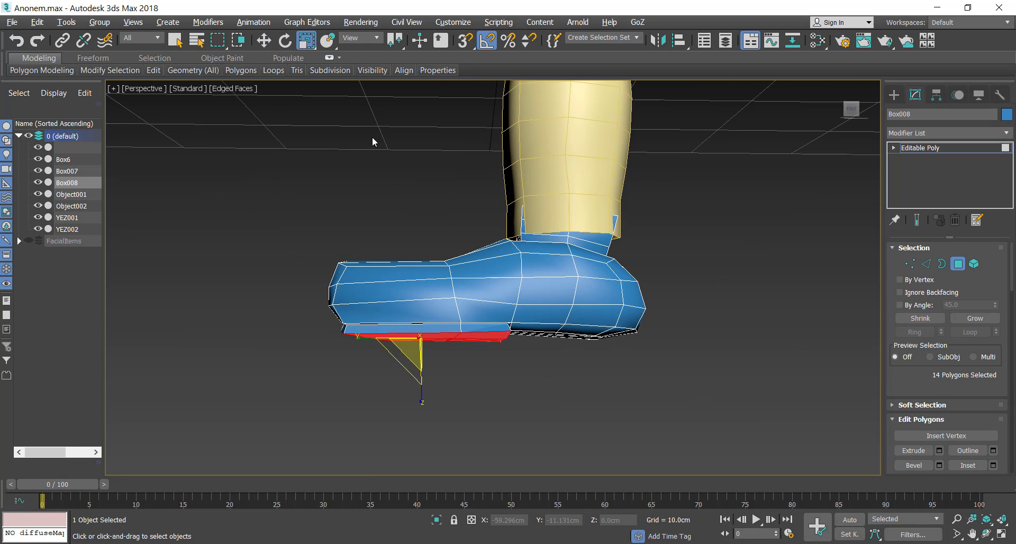
- Level the front sole's underside in the side view and clear the polygon selection
{"action": "key", "text": "alt+w"}
{"action": "middle_click_drag", "start_coordinate": [625, 423], "coordinate": [566, 373]}
{"action": "left_click", "coordinate": [566, 373]}
{"action": "key", "text": "alt+w"}
{"action": "left_click", "coordinate": [264, 41]}
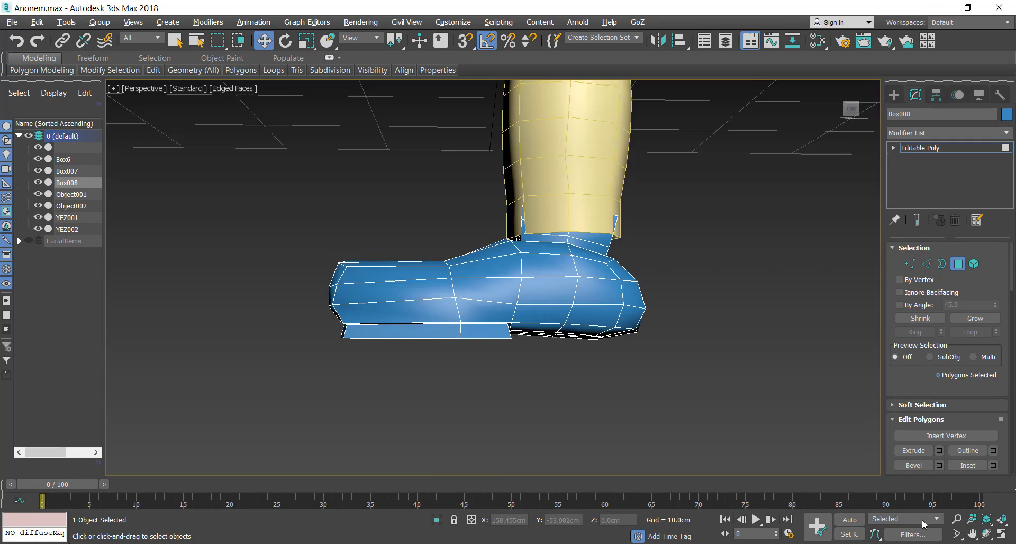
- Select the nine polygons beneath the heel, inset them and extrude them downward into a heel block
{"action": "middle_click_drag", "start_coordinate": [476, 317], "coordinate": [513, 238], "text": "alt"}
{"action": "left_click", "coordinate": [599, 249]}
{"action": "left_click", "coordinate": [620, 267], "text": "ctrl"}
{"action": "left_click", "coordinate": [986, 534]}
{"action": "left_click_drag", "start_coordinate": [508, 259], "coordinate": [515, 331]}
{"action": "right_click", "coordinate": [530, 330]}
{"action": "right_click", "coordinate": [529, 331]}
{"action": "left_click", "coordinate": [451, 365]}
{"action": "right_click", "coordinate": [515, 331]}
{"action": "right_click", "coordinate": [515, 331]}
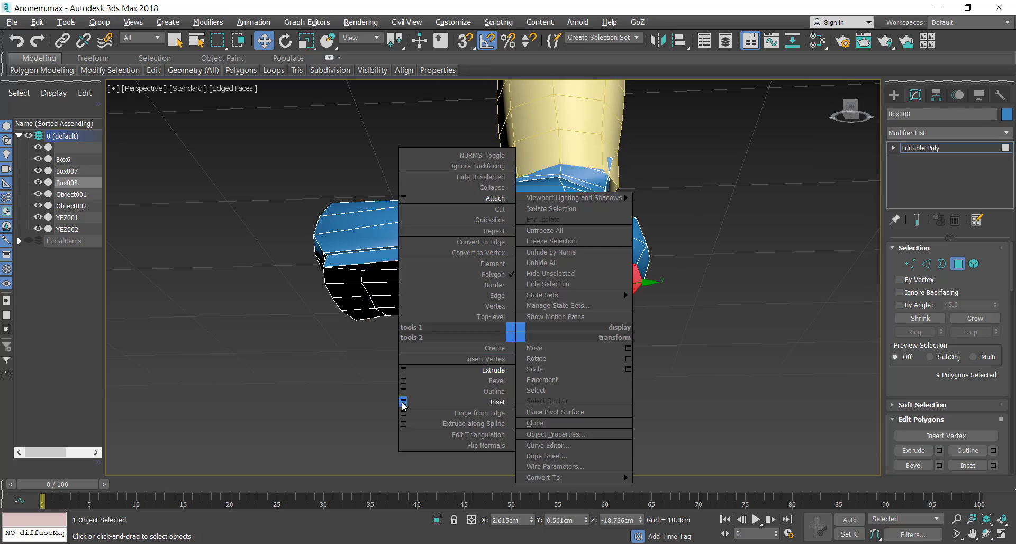
{"action": "right_click", "coordinate": [545, 372]}
- Flatten the underside of the heel block by scaling its polygons vertically in the side view
{"action": "key", "text": "alt+w"}
{"action": "key", "text": "alt+w"}
{"action": "key", "text": "r"}
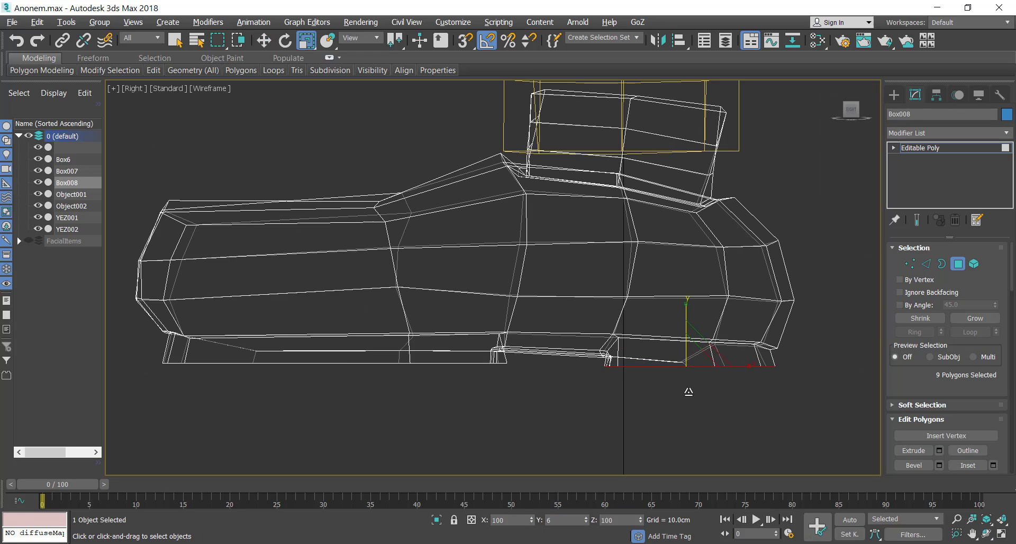
- Ring-select edges along the front sole and connect them to add a loop across the front of the foot
{"action": "left_click", "coordinate": [410, 351], "text": "ctrl"}
{"action": "key", "text": "alt+w"}
{"action": "key", "text": "alt+w"}
{"action": "left_click", "coordinate": [986, 534]}
{"action": "left_click_drag", "start_coordinate": [550, 254], "coordinate": [578, 293]}
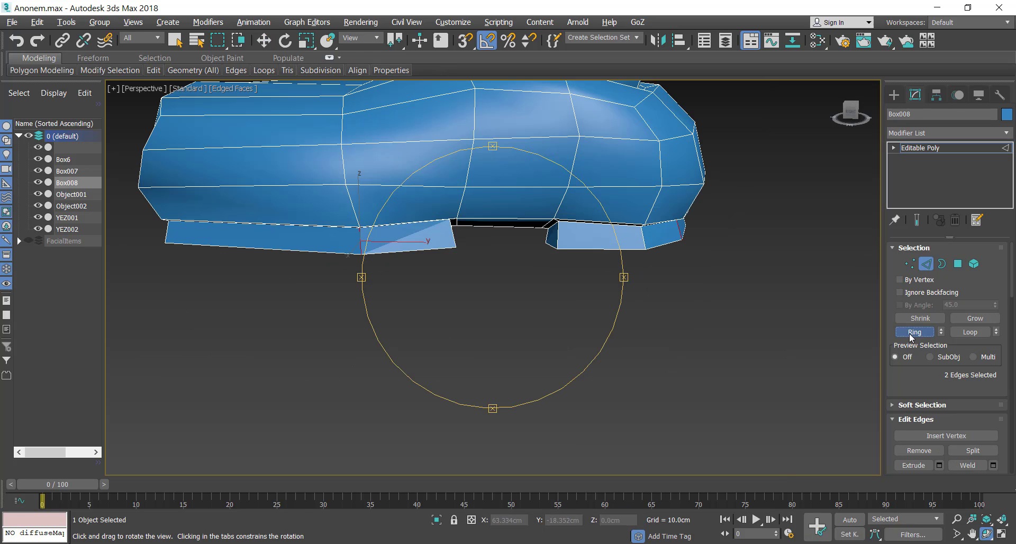
{"action": "left_click", "coordinate": [911, 333]}
{"action": "right_click", "coordinate": [398, 299]}
{"action": "left_click", "coordinate": [319, 343]}
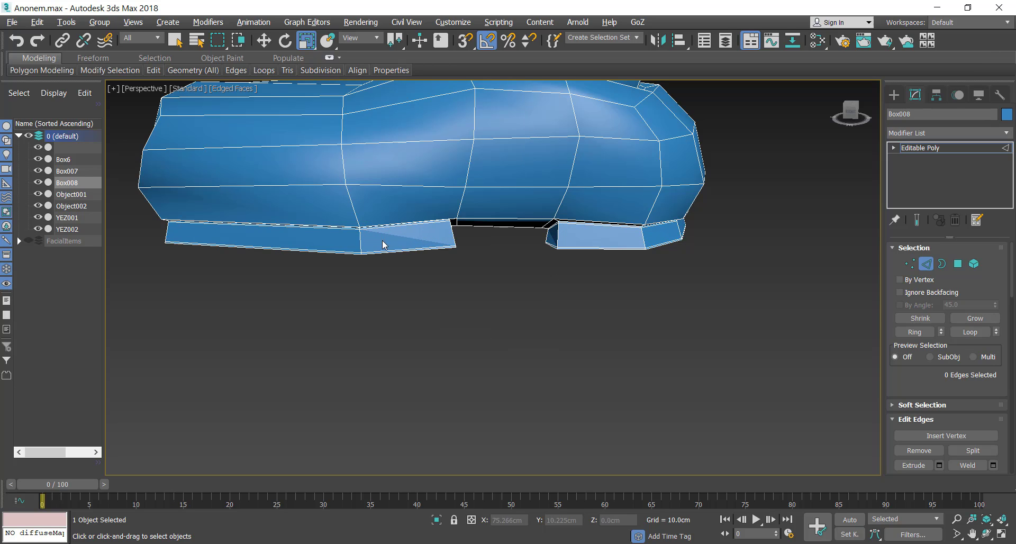
{"action": "left_click", "coordinate": [914, 332]}
{"action": "right_click", "coordinate": [720, 329]}
{"action": "left_click", "coordinate": [609, 377]}
{"action": "left_click", "coordinate": [500, 340]}
- Ring-select two lengthwise edge rings at the foot's midsection and connect them with new loops
{"action": "left_click", "coordinate": [450, 272]}
{"action": "left_click", "coordinate": [415, 272], "text": "ctrl"}
{"action": "left_click", "coordinate": [914, 332]}
{"action": "right_click", "coordinate": [694, 344]}
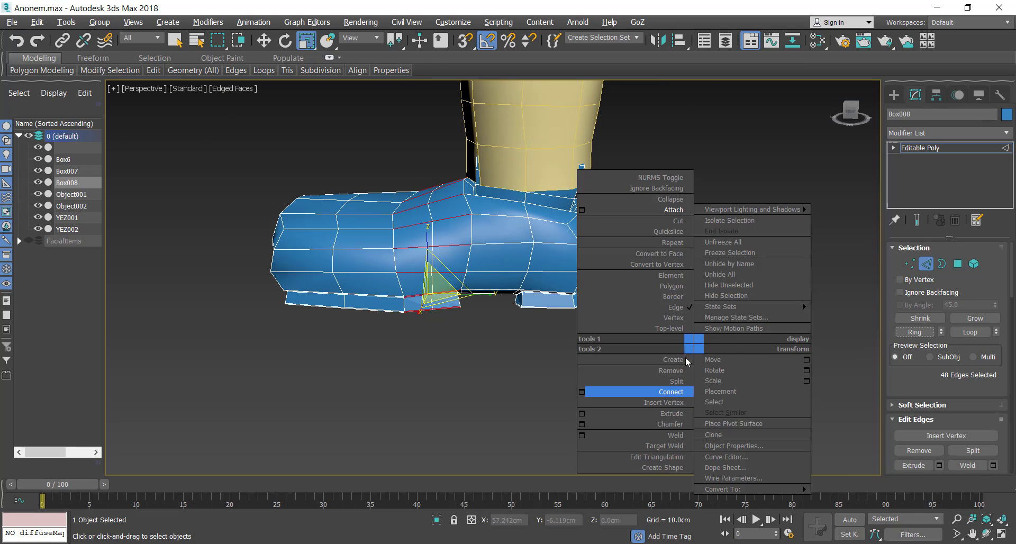
{"action": "left_click", "coordinate": [582, 392]}
{"action": "left_click", "coordinate": [499, 306]}
- Apply a TurboSmooth modifier to the foot and examine the smoothed shape from above
{"action": "left_click", "coordinate": [986, 534]}
{"action": "left_click_drag", "start_coordinate": [529, 280], "coordinate": [642, 295]}
{"action": "left_click", "coordinate": [921, 148]}
{"action": "left_click", "coordinate": [950, 133]}
{"action": "left_click", "coordinate": [923, 322]}
{"action": "left_click", "coordinate": [986, 534]}
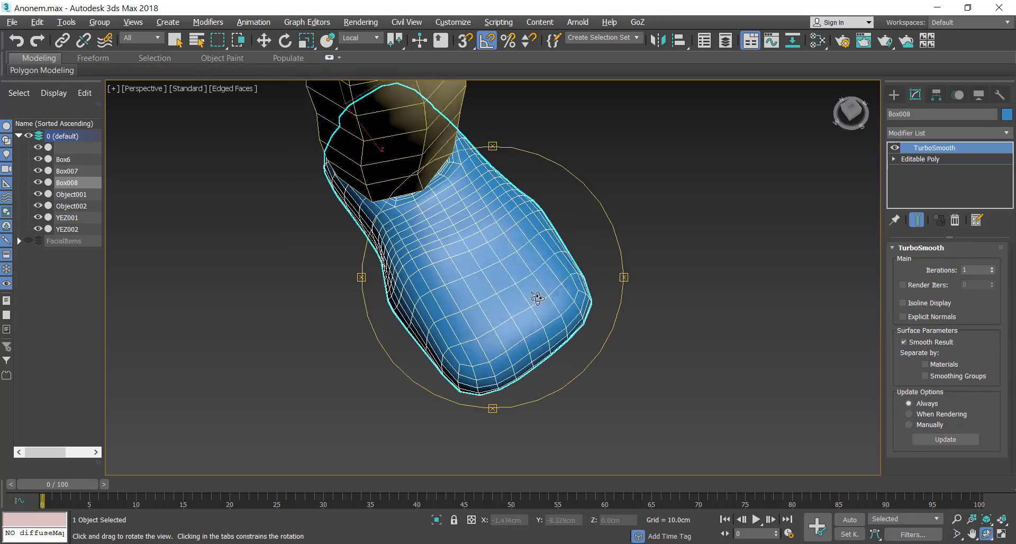
{"action": "left_click_drag", "start_coordinate": [538, 298], "coordinate": [534, 307]}
- Check the foot's base mesh edges under the smoothing and delete the TurboSmooth modifier
{"action": "left_click", "coordinate": [921, 159]}
{"action": "left_click", "coordinate": [926, 263]}
{"action": "left_click", "coordinate": [264, 41]}
{"action": "left_click", "coordinate": [986, 534]}
{"action": "left_click_drag", "start_coordinate": [529, 408], "coordinate": [570, 303]}
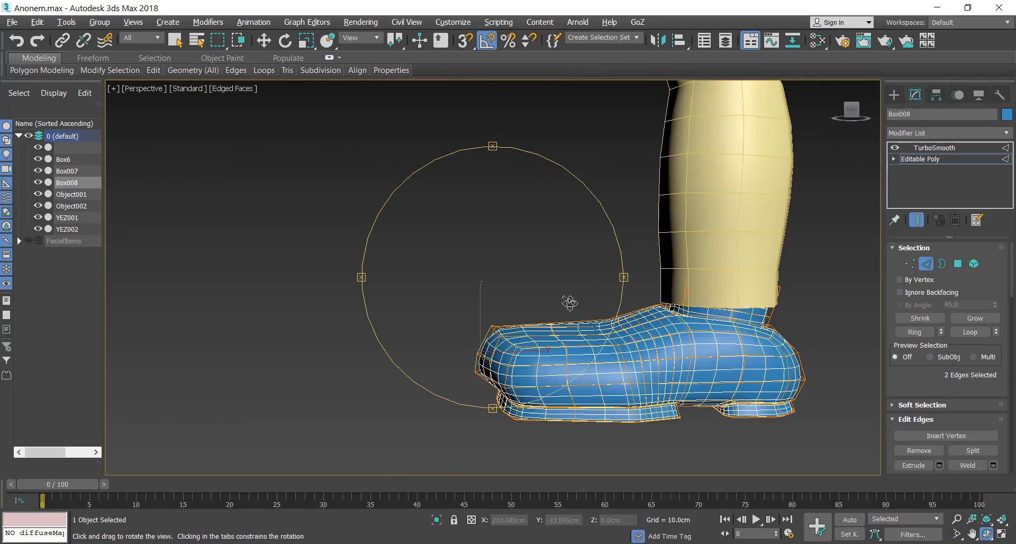
{"action": "left_click", "coordinate": [934, 148]}
{"action": "left_click", "coordinate": [955, 220]}
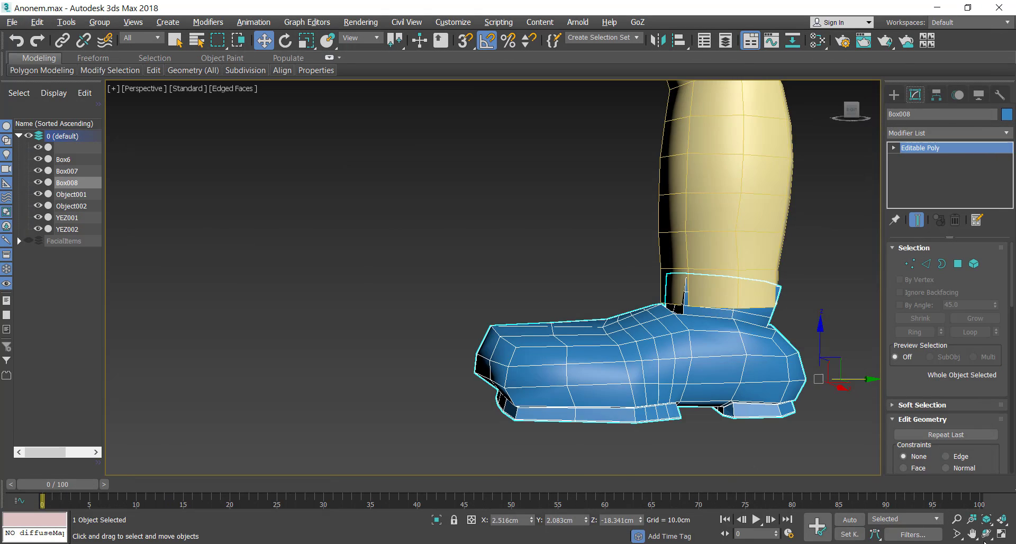
- Isolate the foot and scale the two edge loops around the ankle extension
{"action": "scroll", "coordinate": [608, 296], "scroll_direction": "up", "scroll_amount": 4}
{"action": "middle_click_drag", "start_coordinate": [582, 291], "coordinate": [676, 310], "text": "alt"}
{"action": "middle_click_drag", "start_coordinate": [625, 260], "coordinate": [627, 249], "text": "alt"}
{"action": "key", "text": "alt+q"}
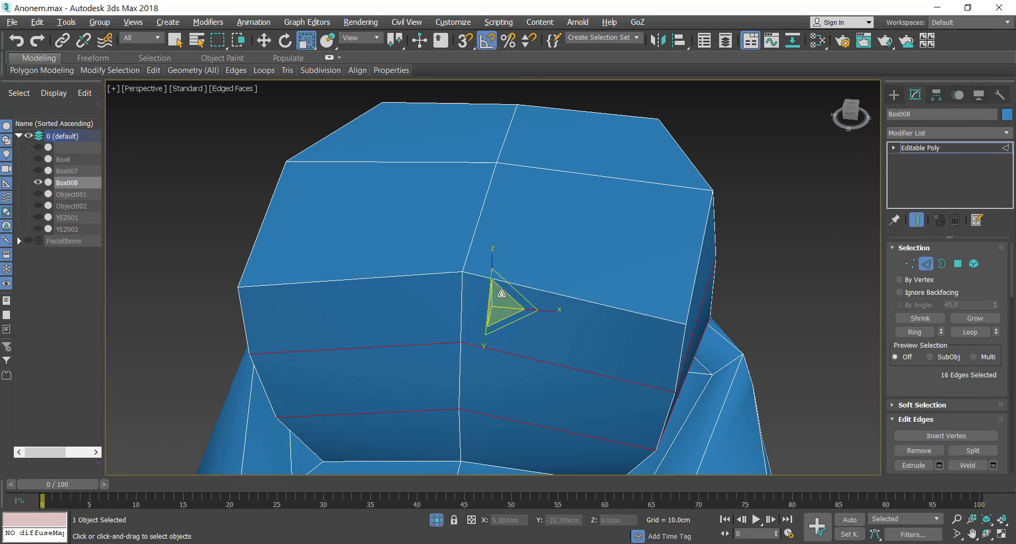
{"action": "left_click_drag", "start_coordinate": [496, 308], "coordinate": [497, 339]}
- Select the polygons capping the top of the ankle and scale them
{"action": "key", "text": "4"}
{"action": "left_click", "coordinate": [488, 199]}
{"action": "left_click", "coordinate": [476, 151], "text": "ctrl"}
{"action": "left_click_drag", "start_coordinate": [497, 165], "coordinate": [498, 182]}
{"action": "key", "text": "4"}
- Compare the ankle with the leg and delete the polygons capping its top, leaving the ankle open
{"action": "middle_click_drag", "start_coordinate": [498, 183], "coordinate": [890, 289], "text": "alt"}
{"action": "left_click", "coordinate": [436, 520]}
{"action": "middle_click_drag", "start_coordinate": [434, 212], "coordinate": [529, 339], "text": "alt"}
{"action": "left_click", "coordinate": [929, 265]}
{"action": "left_click", "coordinate": [436, 520]}
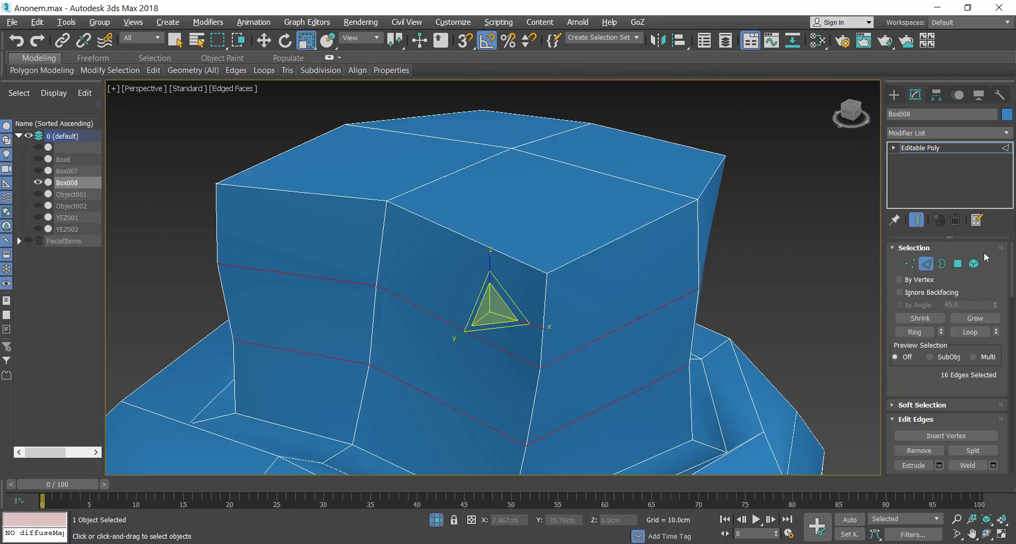
{"action": "left_click", "coordinate": [958, 264]}
{"action": "key", "text": "Delete"}
{"action": "left_click", "coordinate": [926, 263]}
{"action": "middle_click_drag", "start_coordinate": [683, 221], "coordinate": [688, 296], "text": "alt"}
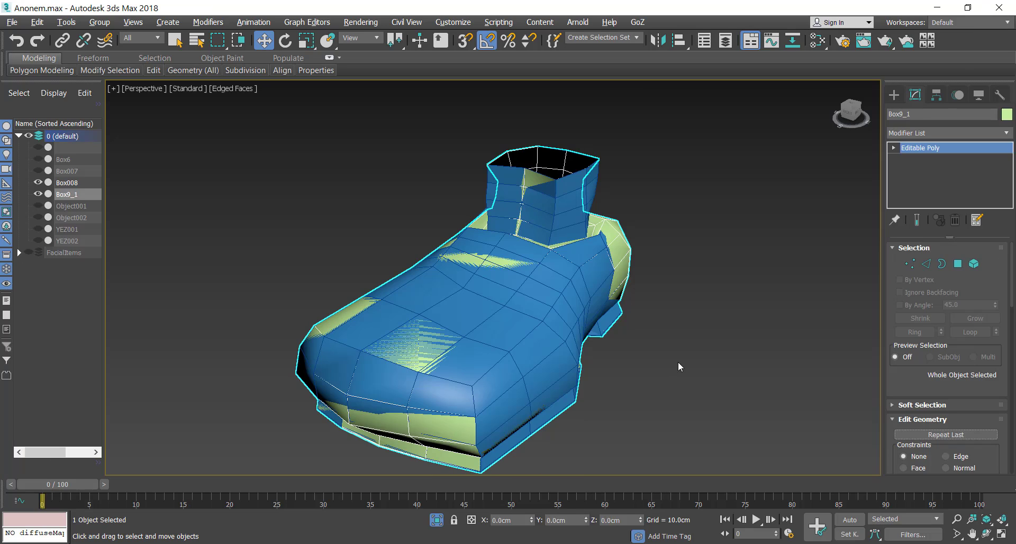
- Delete the overlapping foot copy and attach the original foot to the body mesh
{"action": "key", "text": "Delete"}
{"action": "left_click", "coordinate": [568, 323]}
{"action": "scroll", "coordinate": [608, 304], "scroll_direction": "down", "scroll_amount": 5}
{"action": "mouse_move", "coordinate": [651, 336]}
{"action": "middle_mouse_down", "text": "alt"}
{"action": "mouse_move", "coordinate": [578, 288]}
{"action": "mouse_move", "coordinate": [603, 259]}
{"action": "mouse_move", "coordinate": [585, 270]}
{"action": "mouse_move", "coordinate": [576, 256]}
{"action": "mouse_move", "coordinate": [556, 264]}
{"action": "mouse_move", "coordinate": [621, 254]}
{"action": "mouse_move", "coordinate": [642, 341]}
{"action": "middle_mouse_up", "text": "alt"}
{"action": "left_click", "coordinate": [607, 303]}
{"action": "right_click", "coordinate": [633, 392]}
{"action": "left_click", "coordinate": [615, 279]}
{"action": "left_click", "coordinate": [584, 432]}
- Apply a Symmetry modifier to the body to complete both halves of the figure
{"action": "scroll", "coordinate": [784, 259], "scroll_direction": "down", "scroll_amount": 4}
{"action": "left_click", "coordinate": [1006, 133]}
{"action": "type", "text": "sy"}
{"action": "key", "text": "Return"}
{"action": "scroll", "coordinate": [604, 260], "scroll_direction": "up", "scroll_amount": 5}
{"action": "scroll", "coordinate": [576, 257], "scroll_direction": "down", "scroll_amount": 4}
{"action": "scroll", "coordinate": [622, 254], "scroll_direction": "up", "scroll_amount": 6}
{"action": "scroll", "coordinate": [622, 254], "scroll_direction": "down", "scroll_amount": 6}
- View the whole character from the front and change the body's object color to red
{"action": "key", "text": "ctrl+a"}
{"action": "key", "text": "f"}
{"action": "scroll", "coordinate": [653, 252], "scroll_direction": "down", "scroll_amount": 2}
{"action": "middle_click_drag", "start_coordinate": [653, 251], "coordinate": [655, 327]}
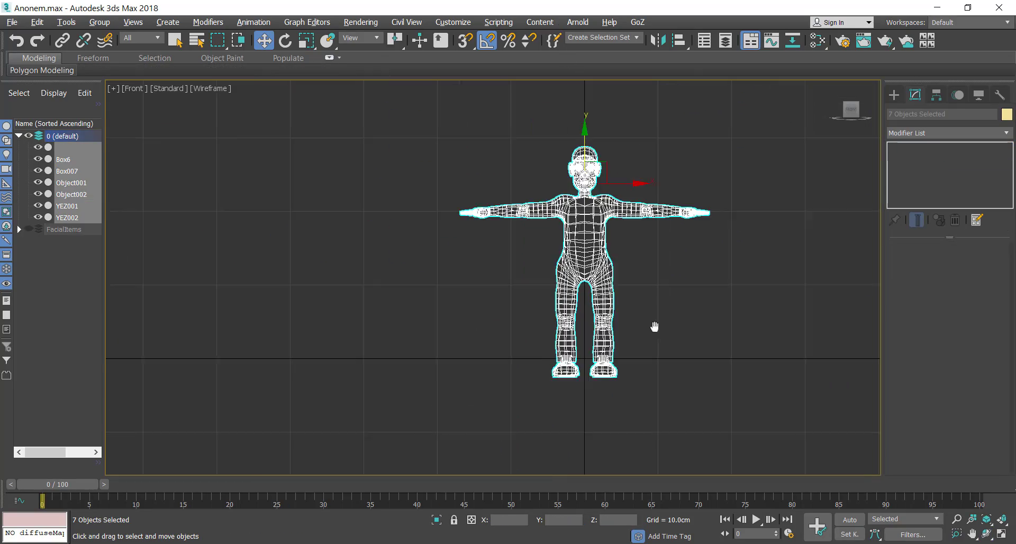
{"action": "key", "text": "p"}
{"action": "left_click", "coordinate": [743, 387]}
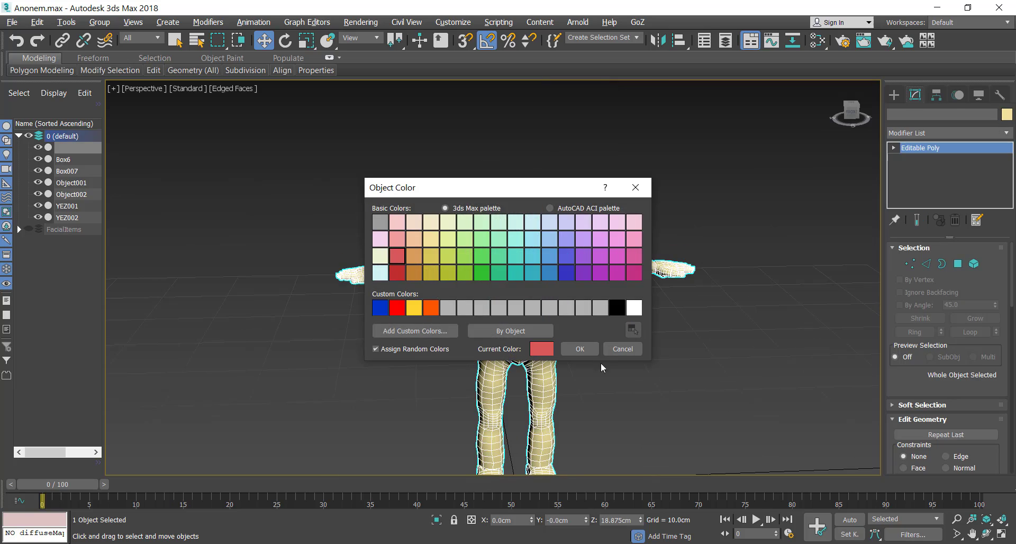
{"action": "left_click", "coordinate": [581, 349]}
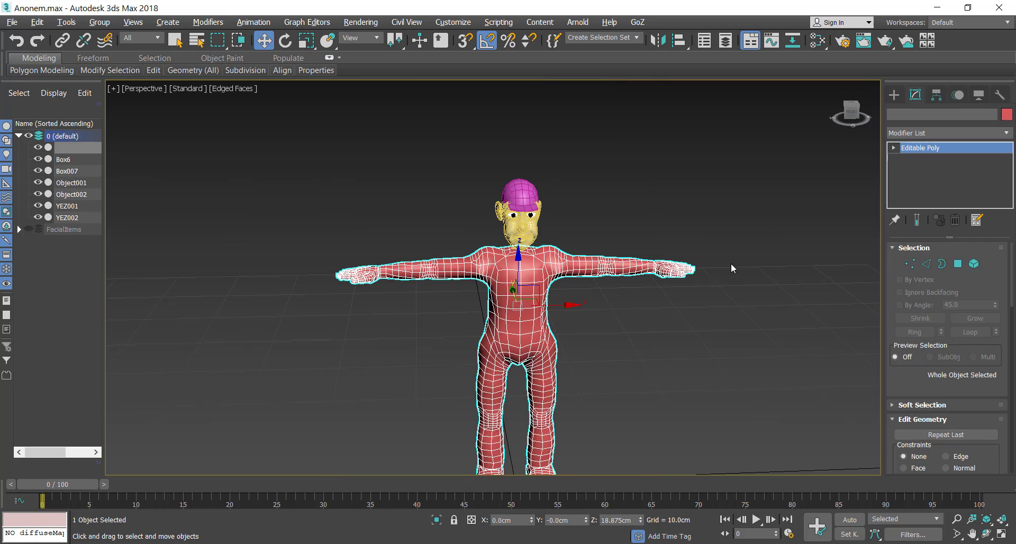
- Hide the wireframe edges and scale the six head, face and cap objects to 115 percent
{"action": "left_click", "coordinate": [732, 267]}
{"action": "middle_click_drag", "start_coordinate": [695, 355], "coordinate": [680, 232]}
{"action": "key", "text": "F4"}
{"action": "middle_click_drag", "start_coordinate": [546, 286], "coordinate": [705, 206], "text": "alt"}
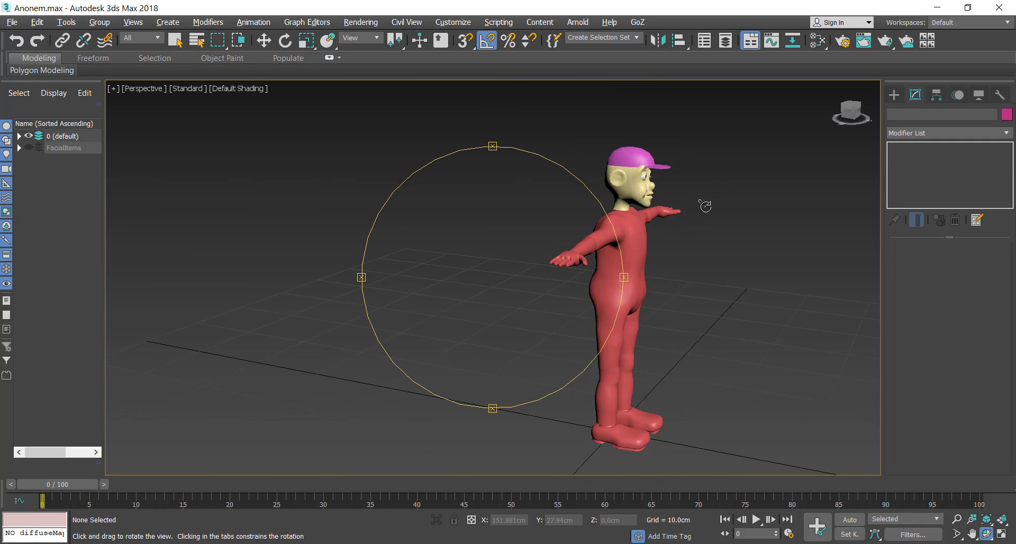
{"action": "key", "text": "alt+w"}
{"action": "left_click_drag", "start_coordinate": [709, 157], "coordinate": [826, 254]}
{"action": "middle_click_drag", "start_coordinate": [820, 249], "coordinate": [780, 204]}
{"action": "key", "text": "r"}
{"action": "middle_click_drag", "start_coordinate": [704, 360], "coordinate": [635, 349], "text": "alt"}
{"action": "middle_click_drag", "start_coordinate": [635, 339], "coordinate": [591, 299]}
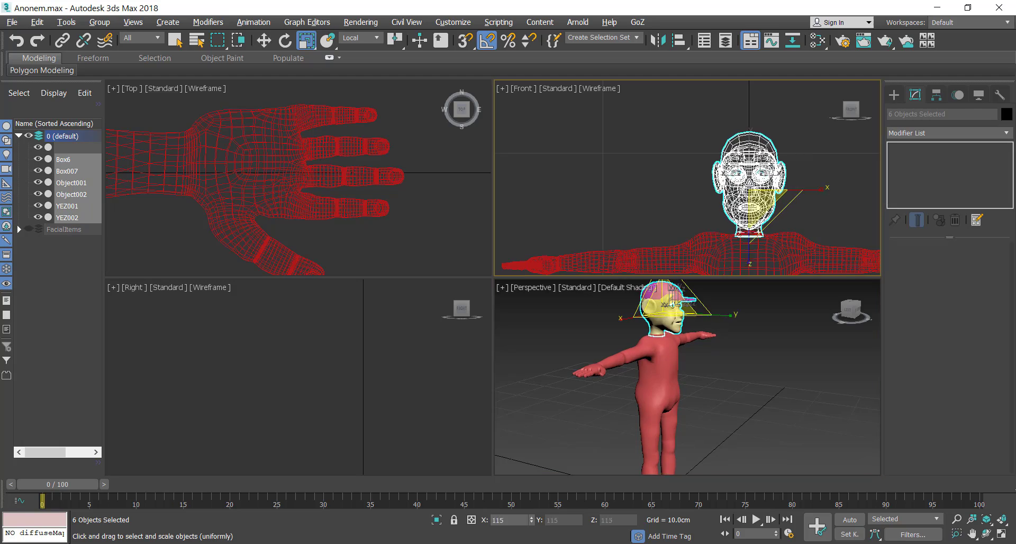
- Examine the enlarged head's proportions against the body in the perspective view and select the body
{"action": "key", "text": "alt+w"}
{"action": "middle_click_drag", "start_coordinate": [582, 234], "coordinate": [479, 204], "text": "alt"}
{"action": "key", "text": "alt+w"}
{"action": "key", "text": "alt+w"}
{"action": "scroll", "coordinate": [580, 261], "scroll_direction": "up", "scroll_amount": 5}
{"action": "left_click", "coordinate": [583, 348]}
{"action": "scroll", "coordinate": [471, 254], "scroll_direction": "down", "scroll_amount": 3}
{"action": "scroll", "coordinate": [470, 252], "scroll_direction": "up", "scroll_amount": 3}
{"action": "left_click", "coordinate": [410, 207]}
{"action": "key", "text": "alt+w"}
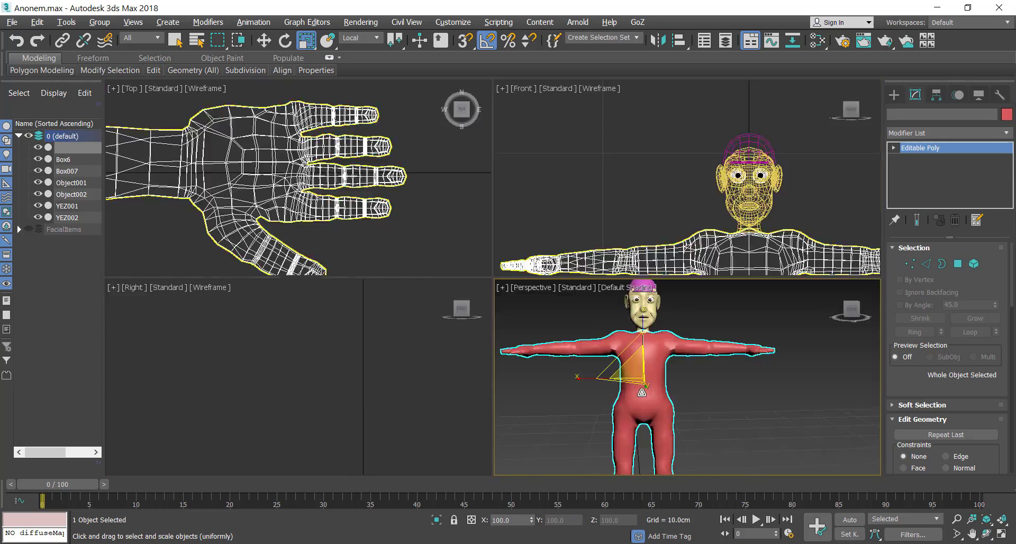
- Isolate the body with edged faces shown and adjust an edge of the neck opening
{"action": "key", "text": "alt+w"}
{"action": "key", "text": "F4"}
{"action": "middle_click_drag", "start_coordinate": [411, 212], "coordinate": [430, 202], "text": "alt"}
{"action": "scroll", "coordinate": [430, 202], "scroll_direction": "up", "scroll_amount": 5}
{"action": "left_click", "coordinate": [439, 518]}
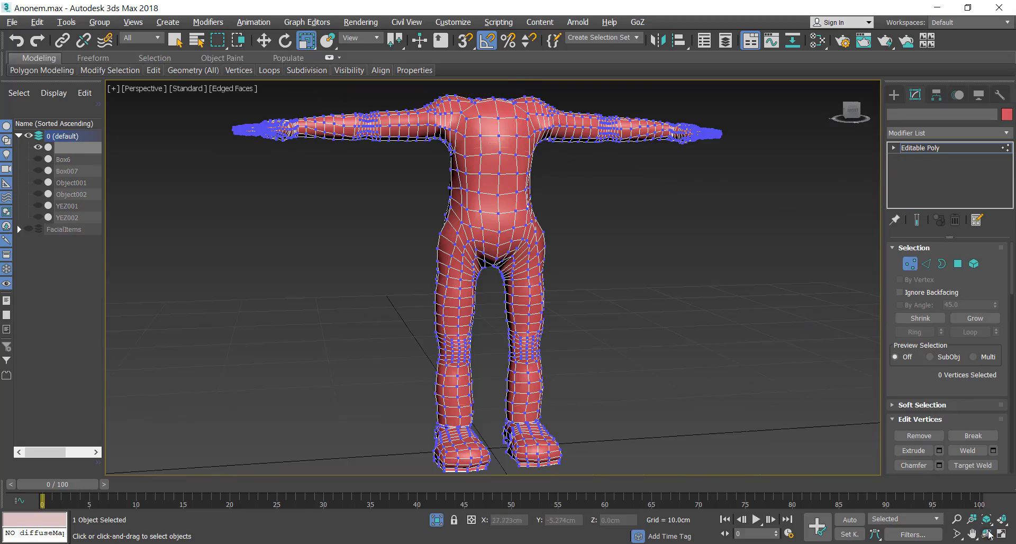
{"action": "middle_click_drag", "start_coordinate": [491, 96], "coordinate": [673, 260], "text": "alt"}
{"action": "scroll", "coordinate": [674, 260], "scroll_direction": "up", "scroll_amount": 5}
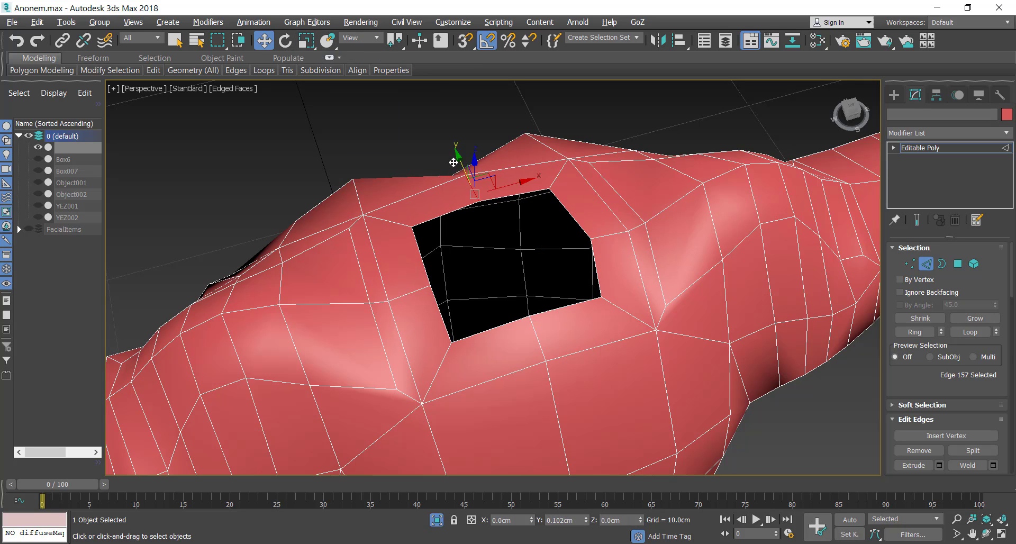
{"action": "left_click_drag", "start_coordinate": [506, 230], "coordinate": [506, 245]}
- Show the head again and move the body's eight neck-opening edges to fit the neck
{"action": "left_click", "coordinate": [436, 519]}
{"action": "middle_click_drag", "start_coordinate": [424, 254], "coordinate": [508, 233], "text": "alt"}
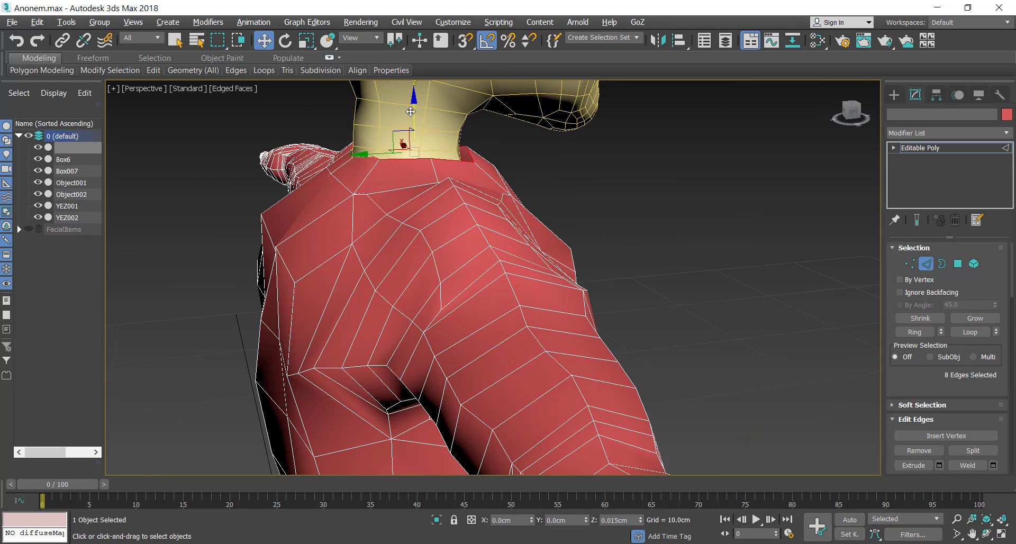
{"action": "left_click_drag", "start_coordinate": [403, 144], "coordinate": [400, 144]}
{"action": "middle_click_drag", "start_coordinate": [530, 228], "coordinate": [587, 254], "text": "alt"}
- Examine the neck and shoulders from the back and front, and leave edge editing
{"action": "left_click", "coordinate": [418, 205]}
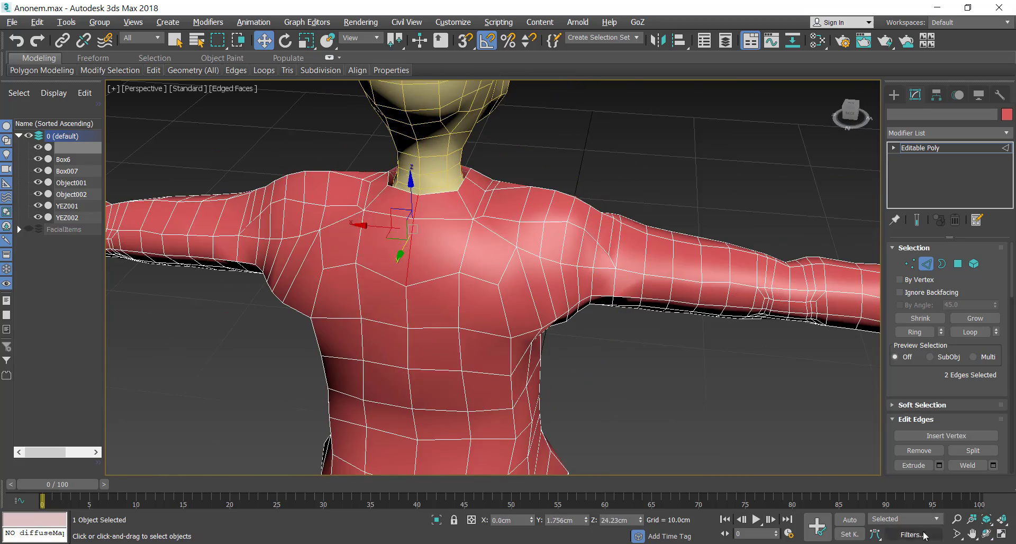
{"action": "left_click", "coordinate": [986, 534]}
{"action": "left_click_drag", "start_coordinate": [529, 318], "coordinate": [572, 211]}
{"action": "right_click", "coordinate": [571, 206]}
{"action": "left_click", "coordinate": [926, 263]}
{"action": "left_click", "coordinate": [987, 534]}
{"action": "left_click_drag", "start_coordinate": [476, 296], "coordinate": [688, 318]}
{"action": "left_click_drag", "start_coordinate": [477, 360], "coordinate": [708, 380]}
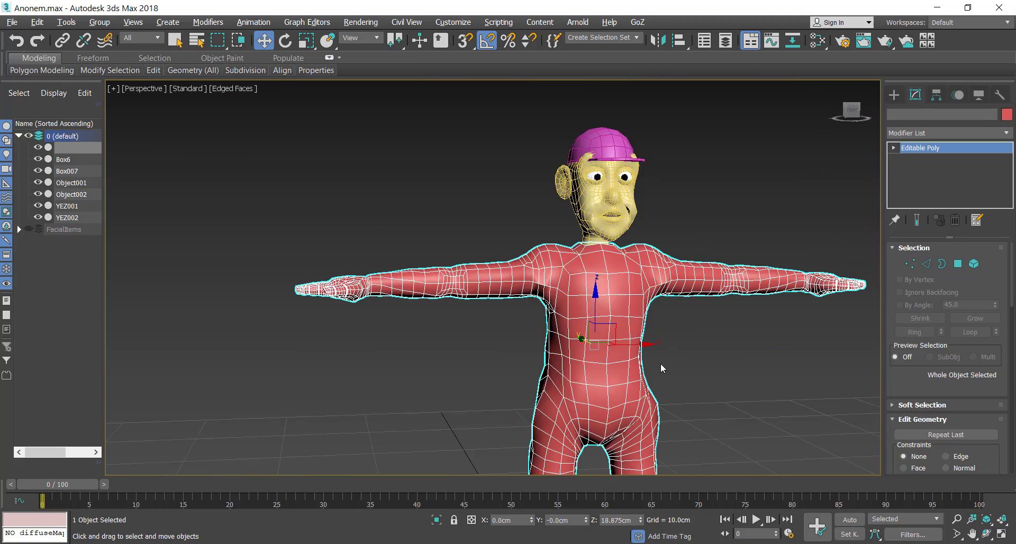
- Clone the body mesh as a separate object and isolate the copy
{"action": "left_click", "coordinate": [987, 534]}
{"action": "left_click_drag", "start_coordinate": [466, 326], "coordinate": [657, 340]}
{"action": "left_click_drag", "start_coordinate": [527, 341], "coordinate": [389, 363], "text": "shift"}
{"action": "left_click", "coordinate": [511, 333]}
{"action": "left_click", "coordinate": [436, 520]}
{"action": "left_click", "coordinate": [986, 534]}
{"action": "left_click_drag", "start_coordinate": [609, 296], "coordinate": [418, 320]}
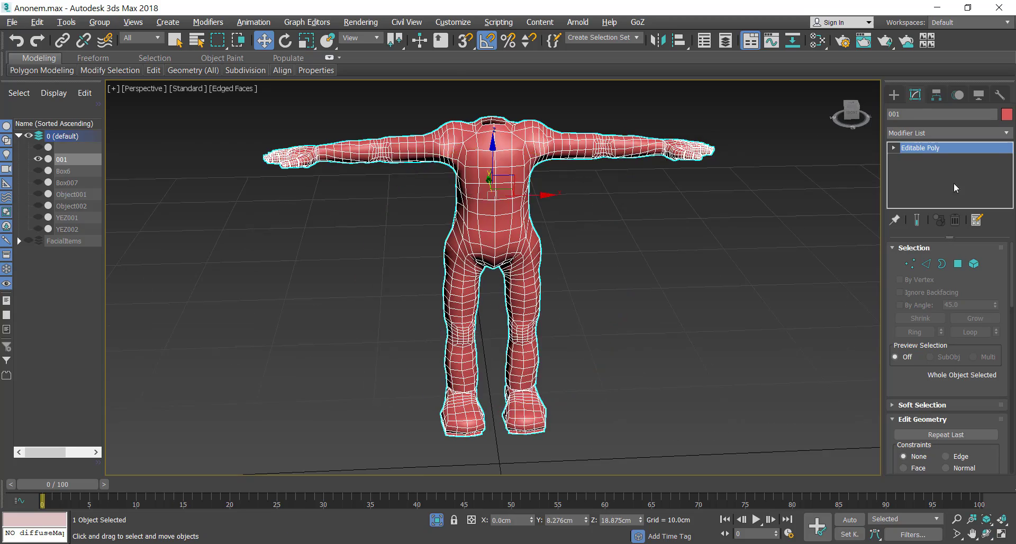
- Delete one lengthwise half of the copied body's polygons along the center line
{"action": "left_click", "coordinate": [958, 263]}
{"action": "key", "text": "alt+w"}
{"action": "key", "text": "alt+w"}
{"action": "left_click_drag", "start_coordinate": [137, 138], "coordinate": [487, 431]}
{"action": "key", "text": "Delete"}
{"action": "left_click", "coordinate": [958, 264]}
- Select the hand's polygons in the top view and delete them up to the wrist
{"action": "key", "text": "alt+w"}
{"action": "key", "text": "alt+w"}
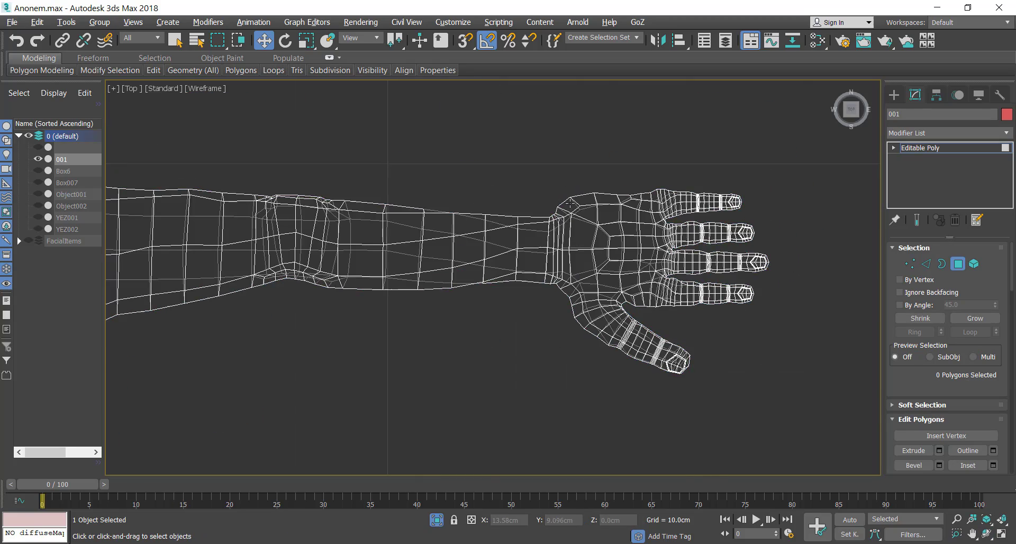
{"action": "scroll", "coordinate": [570, 203], "scroll_direction": "up", "scroll_amount": 3}
{"action": "left_click_drag", "start_coordinate": [551, 193], "coordinate": [561, 395]}
{"action": "key", "text": "Delete"}
{"action": "scroll", "coordinate": [512, 356], "scroll_direction": "down", "scroll_amount": 5}
{"action": "key", "text": "Delete"}
{"action": "key", "text": "alt+w"}
{"action": "key", "text": "alt+w"}
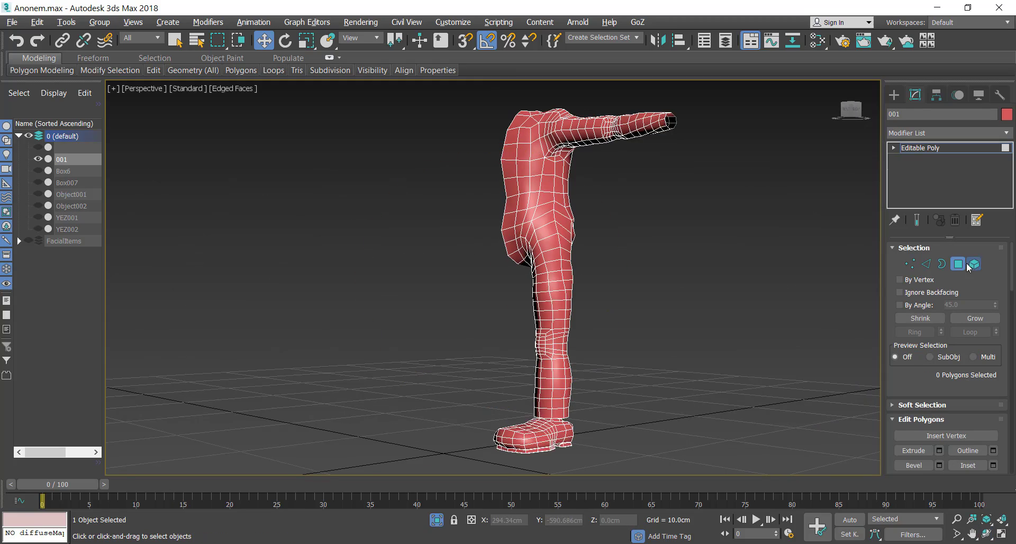
- Cut new edges beside the neck opening on the half body to outline a neckline
{"action": "left_click", "coordinate": [987, 534]}
{"action": "left_click_drag", "start_coordinate": [469, 186], "coordinate": [519, 199]}
{"action": "scroll", "coordinate": [519, 199], "scroll_direction": "up", "scroll_amount": 5}
{"action": "middle_click_drag", "start_coordinate": [519, 199], "coordinate": [517, 296]}
{"action": "left_click", "coordinate": [926, 263]}
{"action": "scroll", "coordinate": [573, 204], "scroll_direction": "down", "scroll_amount": 6}
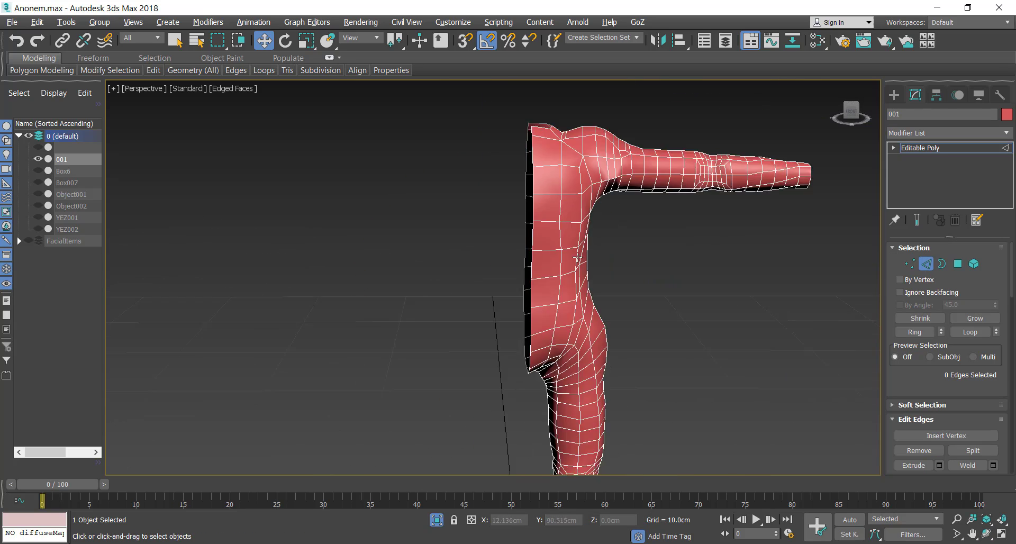
{"action": "middle_click_drag", "start_coordinate": [573, 204], "coordinate": [595, 309]}
{"action": "scroll", "coordinate": [594, 310], "scroll_direction": "up", "scroll_amount": 4}
{"action": "left_click", "coordinate": [568, 183]}
{"action": "scroll", "coordinate": [567, 186], "scroll_direction": "up", "scroll_amount": 3}
{"action": "key", "text": "alt+c"}
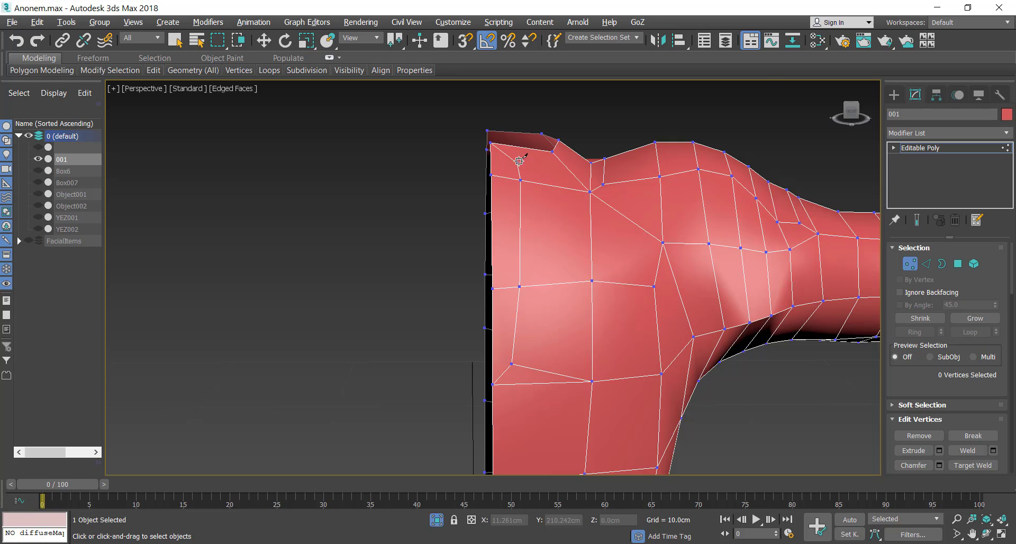
{"action": "middle_click_drag", "start_coordinate": [519, 160], "coordinate": [500, 245], "text": "alt"}
{"action": "left_click", "coordinate": [986, 534]}
{"action": "left_click_drag", "start_coordinate": [455, 318], "coordinate": [355, 296]}
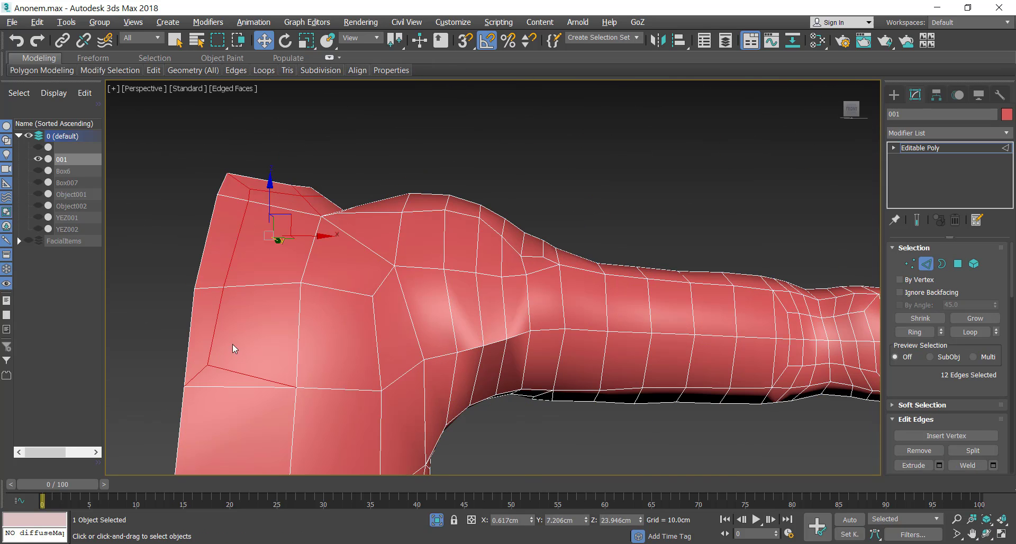
- Select the edges running along the neckline and chamfer them by 0.05 cm
{"action": "left_click", "coordinate": [313, 196], "text": "ctrl"}
{"action": "middle_click_drag", "start_coordinate": [477, 197], "coordinate": [392, 217], "text": "alt"}
{"action": "left_click", "coordinate": [392, 238], "text": "ctrl"}
{"action": "left_click", "coordinate": [460, 225], "text": "ctrl"}
{"action": "right_click", "coordinate": [479, 225]}
{"action": "left_click", "coordinate": [456, 307]}
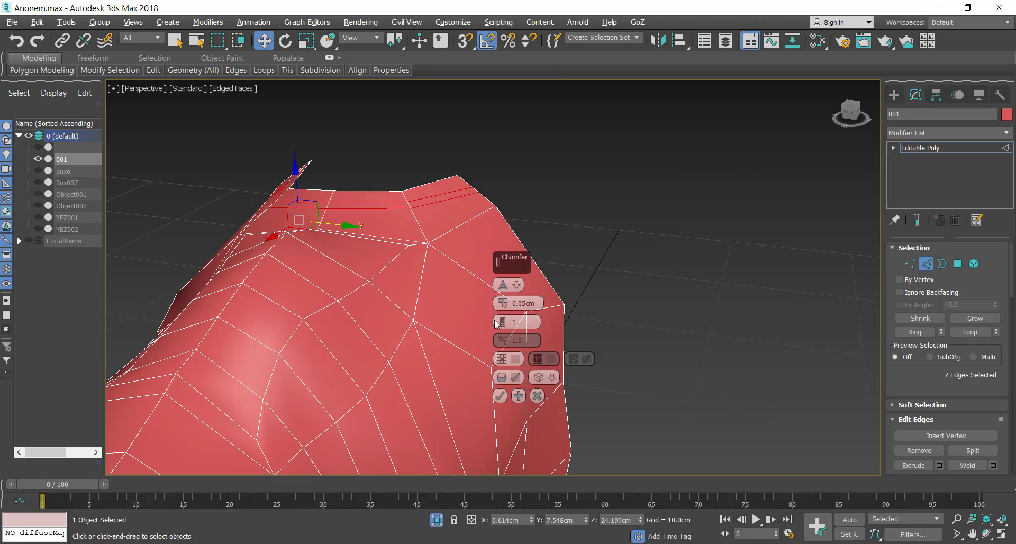
{"action": "left_click", "coordinate": [500, 396]}
- Move the neckline's collar edges slightly and select the neighboring edges along the neck opening
{"action": "middle_click_drag", "start_coordinate": [500, 338], "coordinate": [466, 249], "text": "alt"}
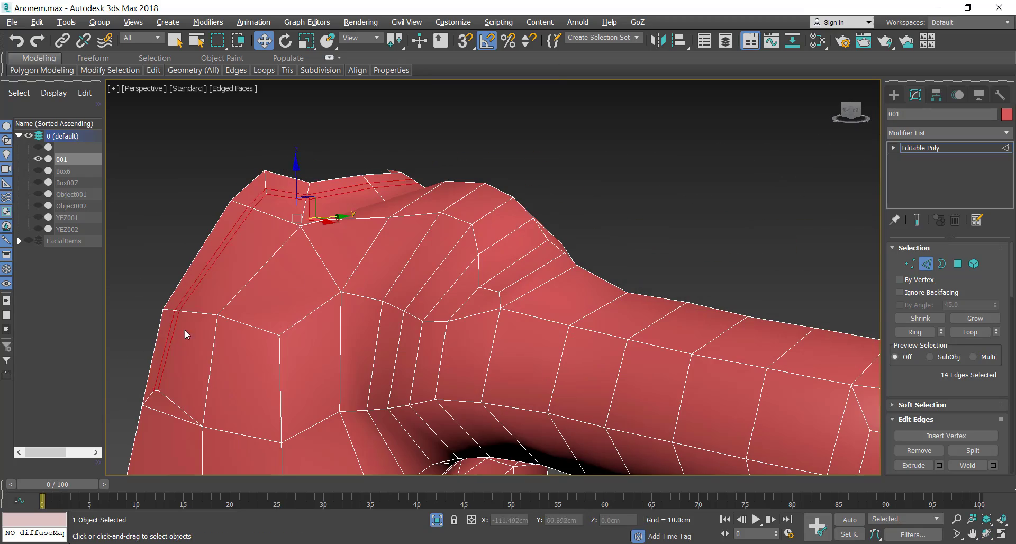
{"action": "left_click", "coordinate": [986, 534]}
{"action": "left_click_drag", "start_coordinate": [456, 317], "coordinate": [534, 302]}
{"action": "left_click_drag", "start_coordinate": [291, 185], "coordinate": [295, 177]}
{"action": "left_click", "coordinate": [987, 534]}
{"action": "left_click_drag", "start_coordinate": [508, 307], "coordinate": [444, 312]}
{"action": "left_click", "coordinate": [320, 186]}
{"action": "left_click", "coordinate": [360, 183], "text": "ctrl"}
{"action": "left_click_drag", "start_coordinate": [476, 275], "coordinate": [412, 328]}
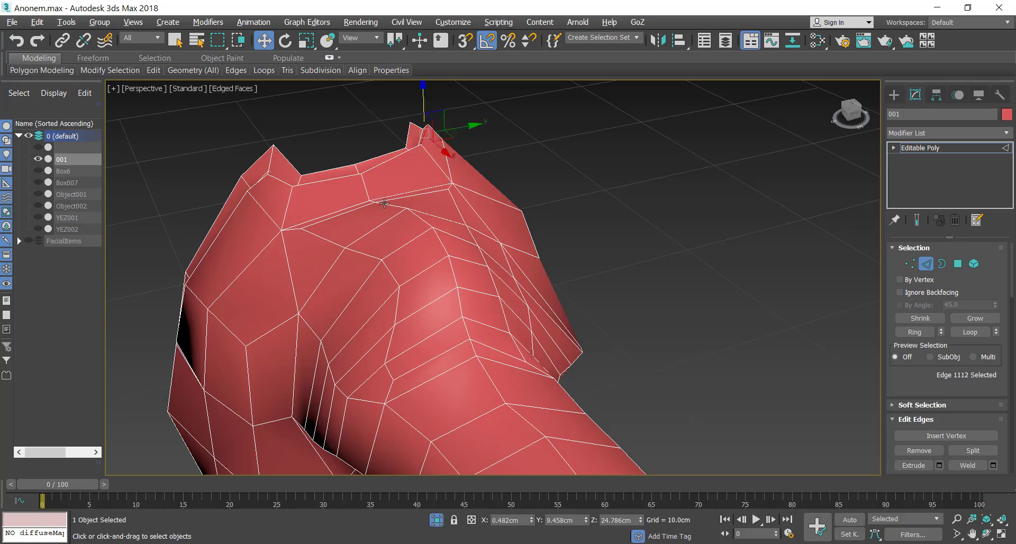
- Select the edges just below the collar around the neck opening and check their shape from several angles
{"action": "key", "text": "ctrl+r"}
{"action": "left_click_drag", "start_coordinate": [384, 203], "coordinate": [524, 339]}
{"action": "left_click", "coordinate": [926, 264]}
{"action": "left_click", "coordinate": [453, 114], "text": "ctrl"}
{"action": "key", "text": "ctrl+r"}
{"action": "left_click_drag", "start_coordinate": [454, 117], "coordinate": [493, 197]}
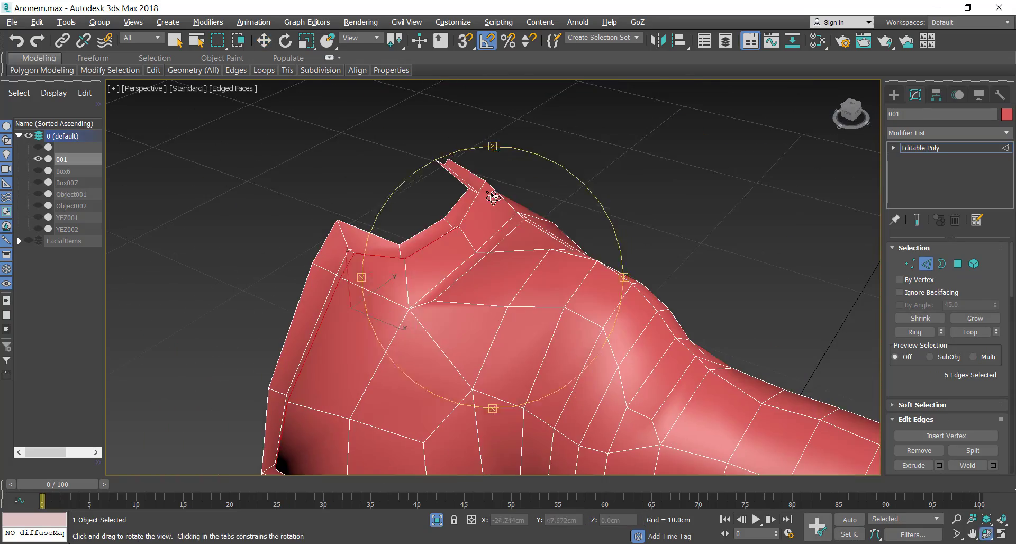
{"action": "left_click_drag", "start_coordinate": [539, 351], "coordinate": [485, 265]}
{"action": "key", "text": "w"}
{"action": "left_click", "coordinate": [493, 208]}
{"action": "scroll", "coordinate": [466, 159], "scroll_direction": "down", "scroll_amount": 4}
{"action": "left_click", "coordinate": [811, 459]}
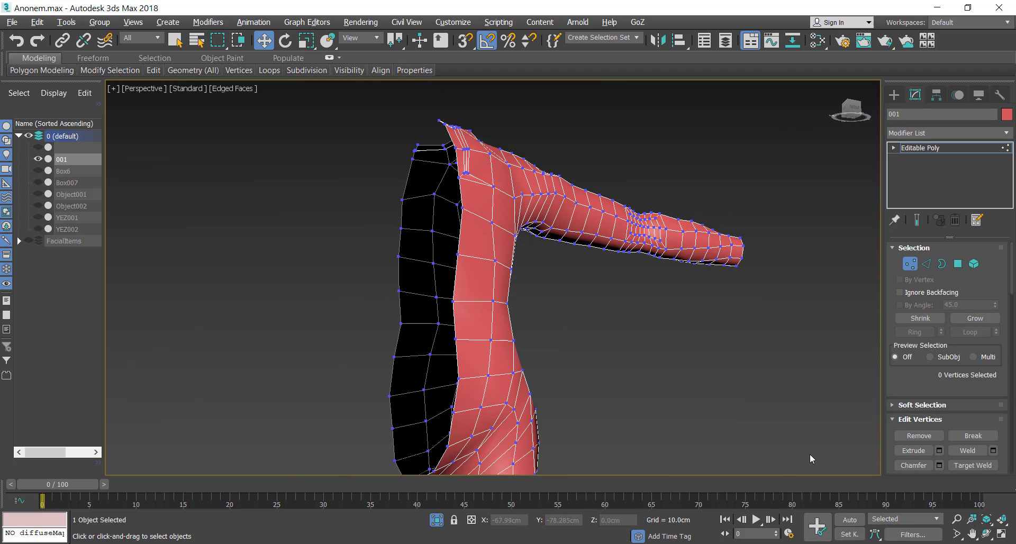
- Flatten the eight-edge waist loop vertically, chamfer it by 0.17 cm, and show the mesh in front wireframe
{"action": "key", "text": "ctrl+r"}
{"action": "left_click_drag", "start_coordinate": [582, 349], "coordinate": [491, 351]}
{"action": "scroll", "coordinate": [491, 352], "scroll_direction": "up", "scroll_amount": 4}
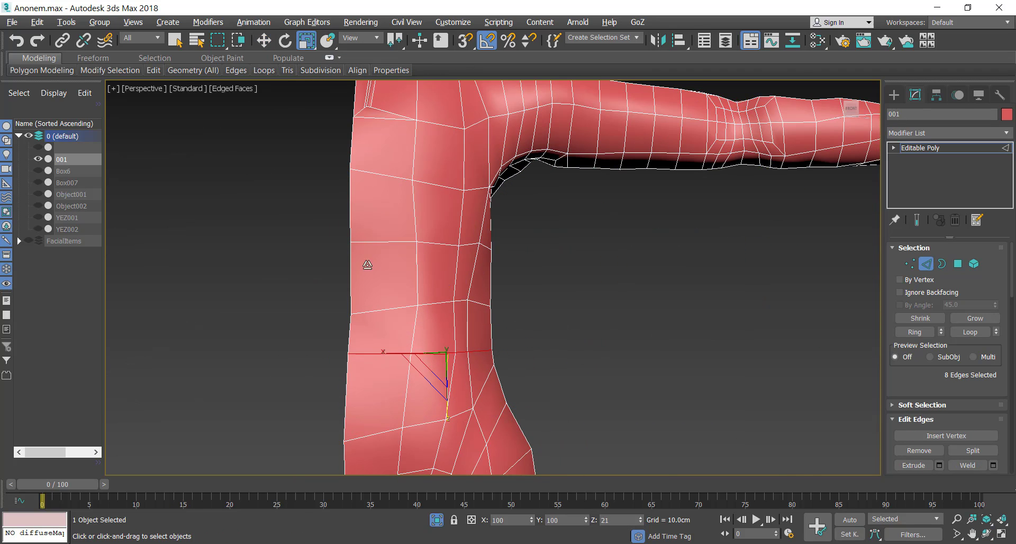
{"action": "key", "text": "w"}
{"action": "right_click", "coordinate": [693, 346]}
{"action": "left_click", "coordinate": [586, 424]}
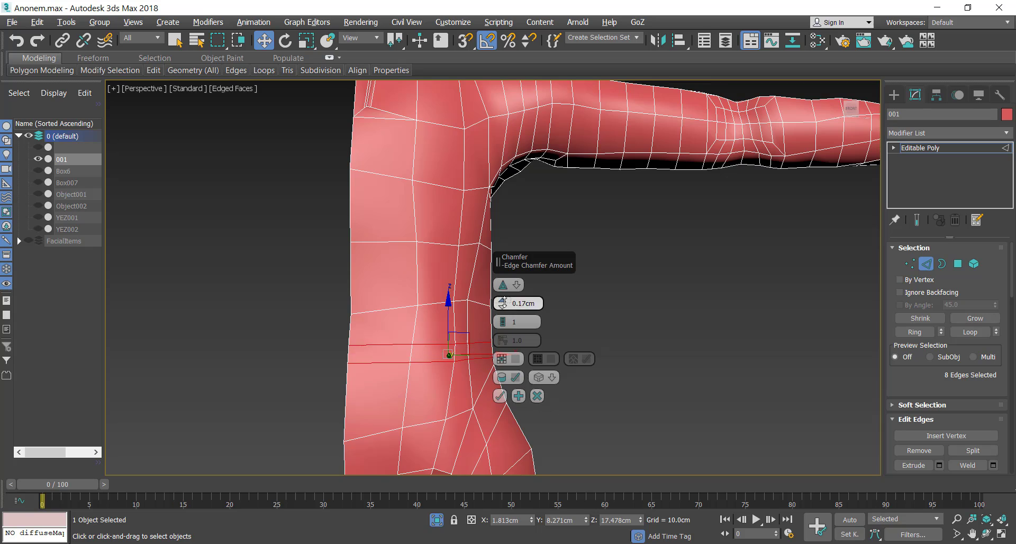
{"action": "key", "text": "f"}
{"action": "key", "text": "F3"}
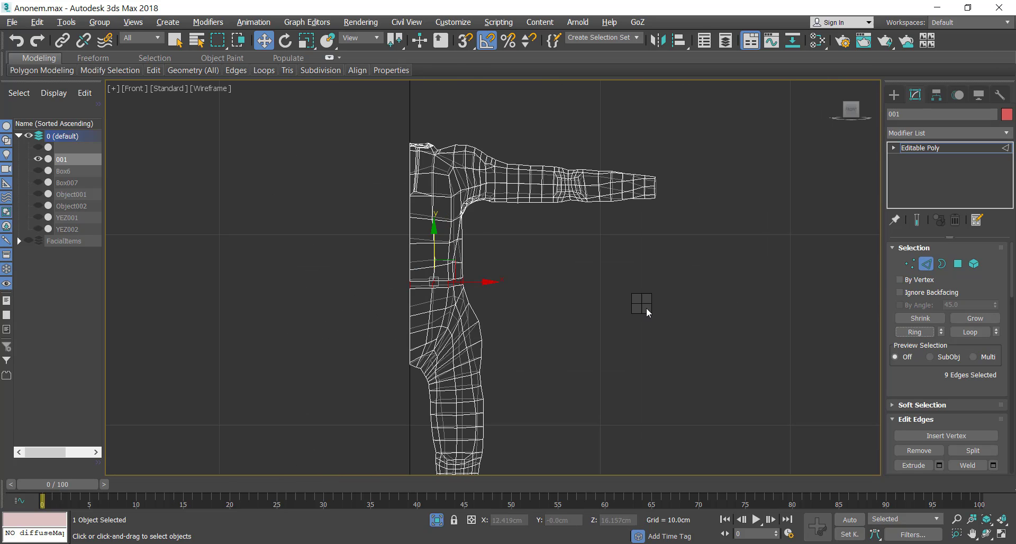
- Convert the waist edge selection to the eight waistband polygons and extrude them outward 0.06 cm
{"action": "left_click", "coordinate": [958, 264], "text": "ctrl"}
{"action": "key", "text": "alt+w"}
{"action": "right_click", "coordinate": [532, 409]}
{"action": "key", "text": "alt+w"}
{"action": "middle_click_drag", "start_coordinate": [657, 402], "coordinate": [576, 397], "text": "alt"}
{"action": "right_click", "coordinate": [576, 397]}
{"action": "left_click", "coordinate": [468, 442]}
{"action": "left_click_drag", "start_coordinate": [503, 303], "coordinate": [504, 302]}
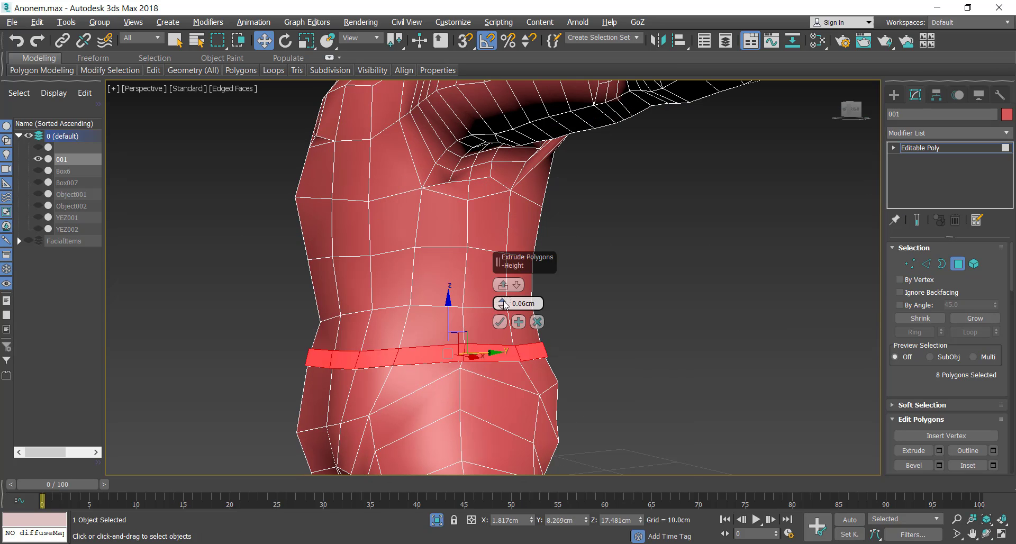
- Delete the extruded waistband's end polygon at the mirror seam and leave sub-object editing
{"action": "middle_click_drag", "start_coordinate": [526, 364], "coordinate": [688, 360], "text": "alt"}
{"action": "left_click", "coordinate": [328, 357]}
{"action": "key", "text": "Delete"}
{"action": "left_click", "coordinate": [921, 148]}
- Mirror the half clothing mesh with a Symmetry modifier on the X axis and convert it to Editable Poly
{"action": "left_click", "coordinate": [949, 133]}
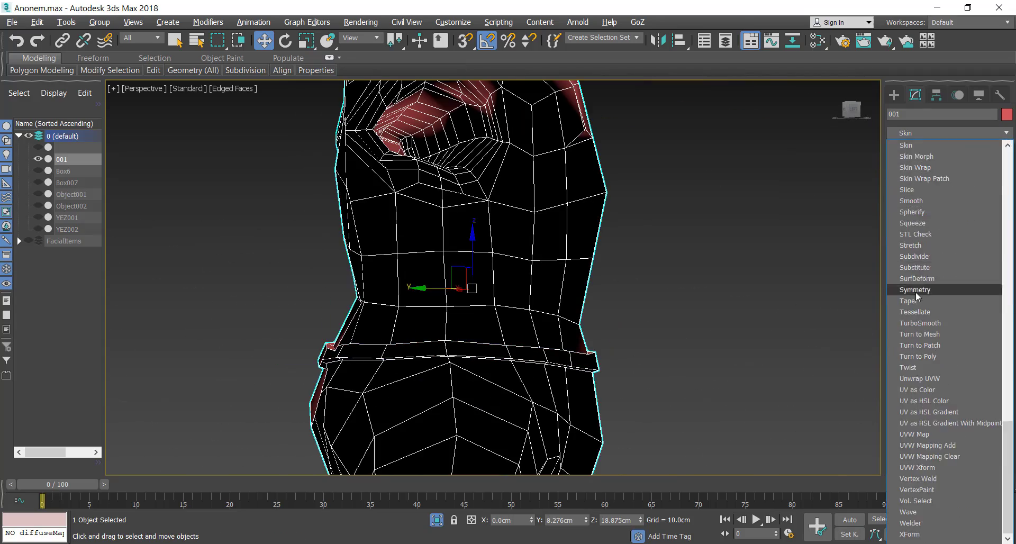
{"action": "left_click", "coordinate": [916, 292]}
{"action": "scroll", "coordinate": [609, 291], "scroll_direction": "down", "scroll_amount": 4}
{"action": "middle_click_drag", "start_coordinate": [609, 291], "coordinate": [586, 280], "text": "alt"}
{"action": "middle_click_drag", "start_coordinate": [635, 418], "coordinate": [605, 297]}
{"action": "scroll", "coordinate": [605, 296], "scroll_direction": "down", "scroll_amount": 4}
{"action": "right_click", "coordinate": [644, 290]}
{"action": "mouse_move", "coordinate": [682, 440]}
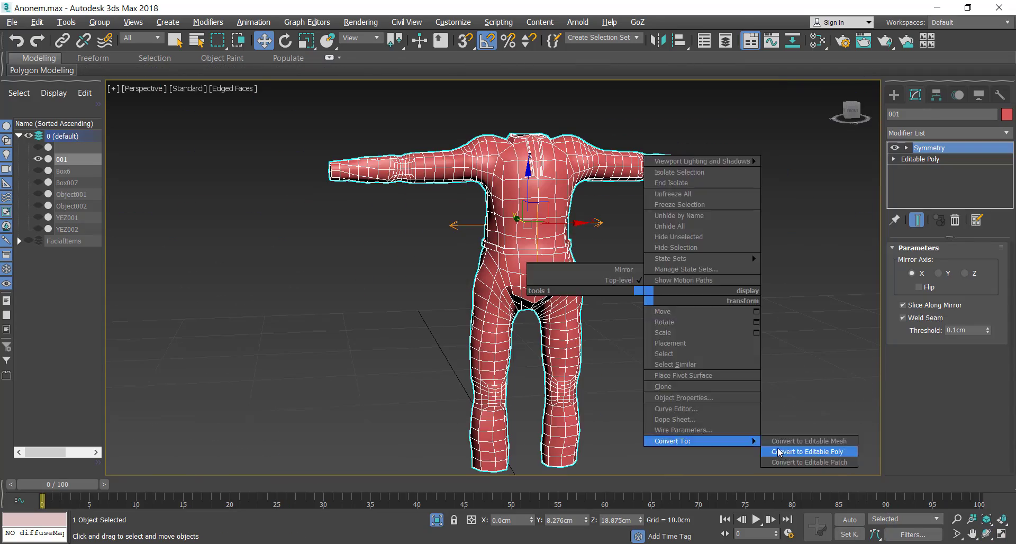
{"action": "left_click", "coordinate": [779, 451]}
- Try a TurboSmooth modifier on the mirrored clothing, check it without edged faces, and remove it
{"action": "key", "text": "4"}
{"action": "key", "text": "alt+w"}
{"action": "key", "text": "alt+w"}
{"action": "middle_click_drag", "start_coordinate": [719, 292], "coordinate": [804, 276]}
{"action": "left_click", "coordinate": [921, 148]}
{"action": "left_click", "coordinate": [947, 133]}
{"action": "key", "text": "t"}
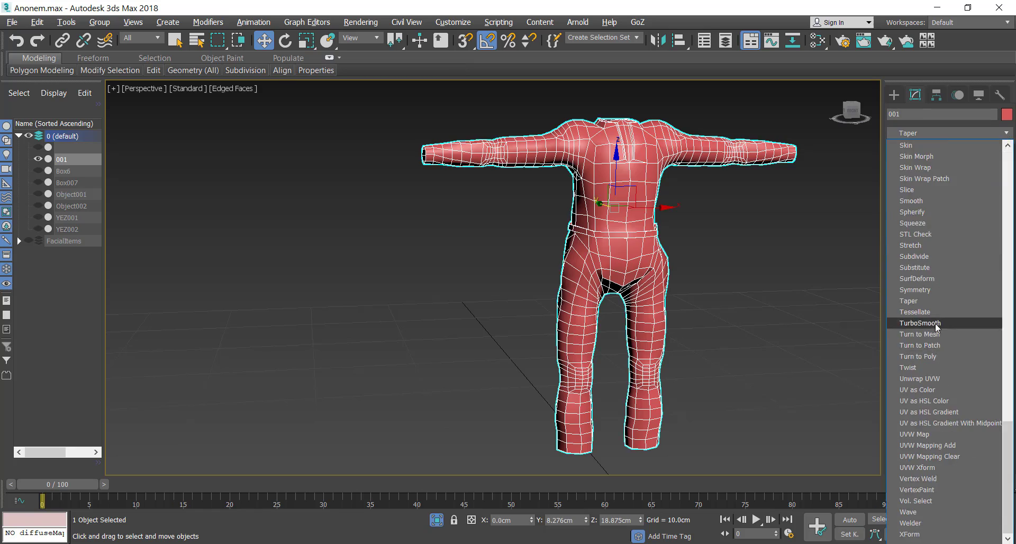
{"action": "left_click", "coordinate": [937, 324]}
{"action": "key", "text": "F4"}
{"action": "middle_click_drag", "start_coordinate": [783, 328], "coordinate": [731, 254], "text": "alt"}
{"action": "scroll", "coordinate": [731, 254], "scroll_direction": "up", "scroll_amount": 3}
{"action": "right_click", "coordinate": [926, 149]}
{"action": "left_click", "coordinate": [876, 169]}
- Select the torso and sleeve polygons above the waistband in the front view and assign them material ID 1
{"action": "key", "text": "4"}
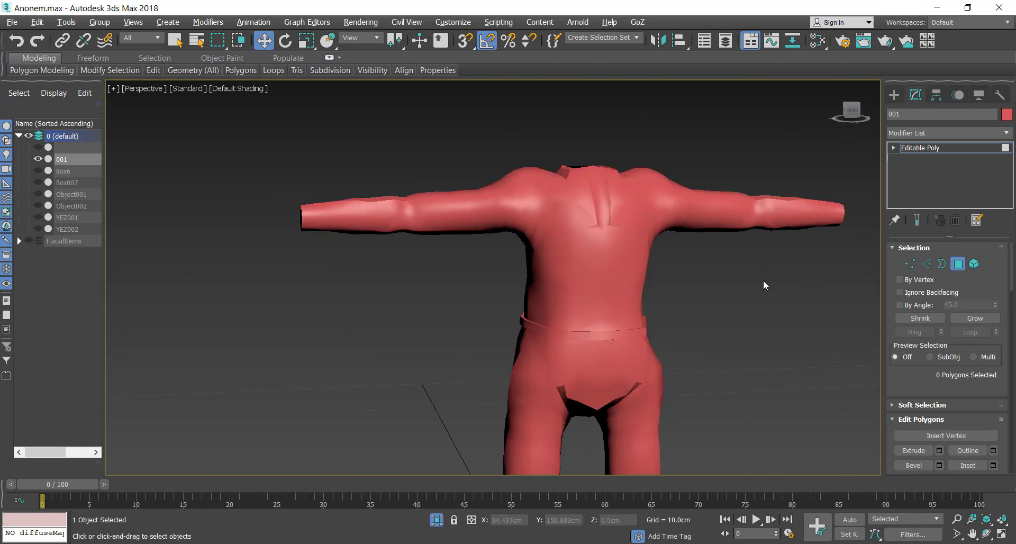
{"action": "key", "text": "f"}
{"action": "left_click_drag", "start_coordinate": [354, 151], "coordinate": [762, 290]}
{"action": "key", "text": "m"}
{"action": "key", "text": "m"}
{"action": "scroll", "coordinate": [995, 406], "scroll_direction": "down", "scroll_amount": 12}
{"action": "left_click", "coordinate": [992, 279]}
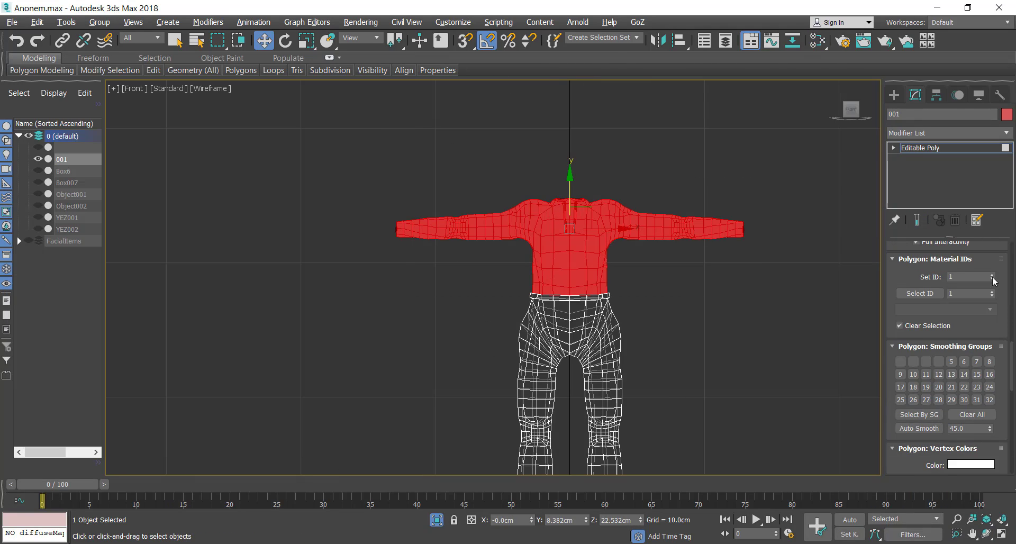
- Select the trouser polygons including the waistband, examine the boundary at the waist, and clear the selection
{"action": "middle_click_drag", "start_coordinate": [680, 392], "coordinate": [711, 294]}
{"action": "left_click_drag", "start_coordinate": [705, 434], "coordinate": [487, 200]}
{"action": "key", "text": "p"}
{"action": "scroll", "coordinate": [577, 296], "scroll_direction": "up", "scroll_amount": 4}
{"action": "mouse_move", "coordinate": [577, 297]}
{"action": "middle_mouse_down", "text": "alt"}
{"action": "mouse_move", "coordinate": [538, 311]}
{"action": "mouse_move", "coordinate": [561, 322]}
{"action": "middle_mouse_up", "text": "alt"}
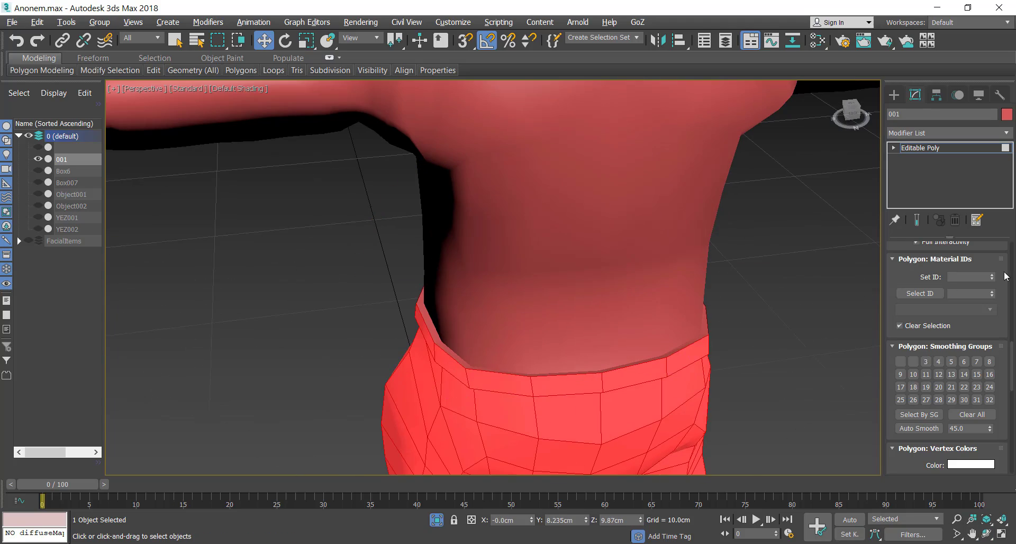
{"action": "left_click_drag", "start_coordinate": [1012, 371], "coordinate": [1014, 328]}
{"action": "scroll", "coordinate": [757, 357], "scroll_direction": "down", "scroll_amount": 5}
{"action": "left_click", "coordinate": [757, 356]}
- Select the shirt polygons down through the waistband, check the hem, and give them material ID 1
{"action": "key", "text": "f"}
{"action": "left_click_drag", "start_coordinate": [444, 131], "coordinate": [847, 283]}
{"action": "key", "text": "p"}
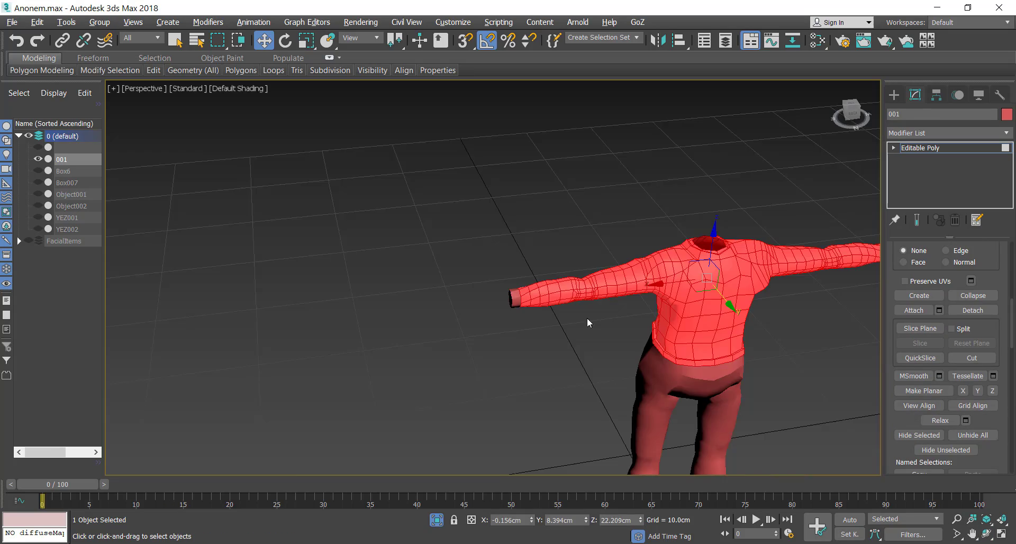
{"action": "middle_click_drag", "start_coordinate": [751, 328], "coordinate": [557, 307]}
{"action": "middle_click_drag", "start_coordinate": [717, 392], "coordinate": [517, 225], "text": "alt"}
{"action": "scroll", "coordinate": [517, 226], "scroll_direction": "up", "scroll_amount": 4}
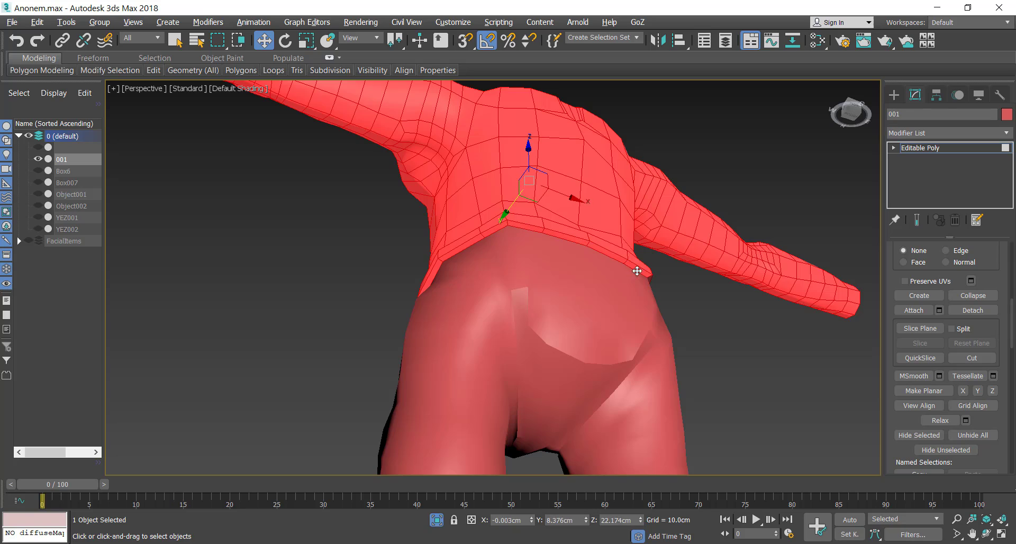
{"action": "middle_click_drag", "start_coordinate": [637, 271], "coordinate": [651, 333], "text": "alt"}
{"action": "left_click_drag", "start_coordinate": [1012, 339], "coordinate": [1011, 377]}
{"action": "middle_click_drag", "start_coordinate": [530, 275], "coordinate": [573, 287], "text": "alt"}
{"action": "key", "text": "f"}
{"action": "scroll", "coordinate": [758, 377], "scroll_direction": "down", "scroll_amount": 3}
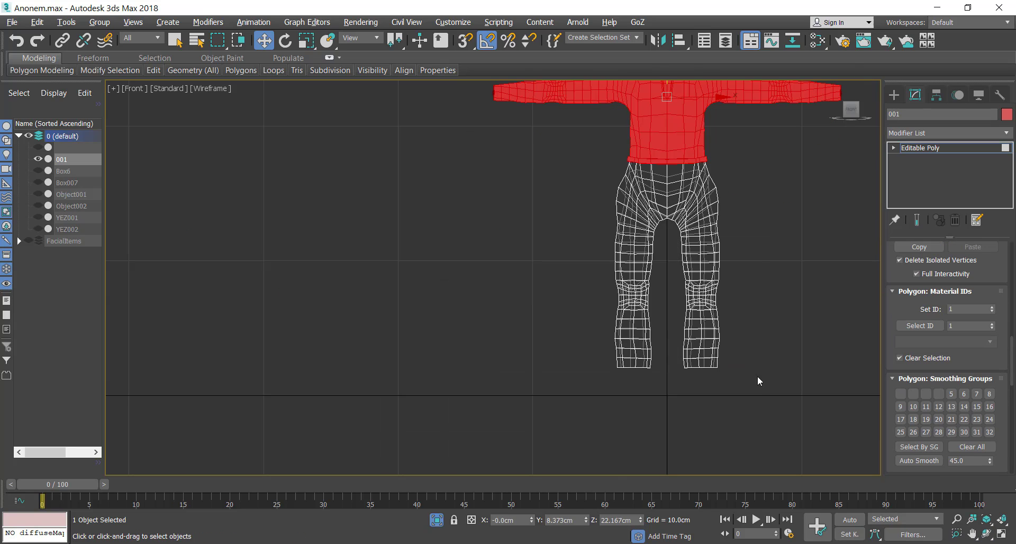
{"action": "left_click", "coordinate": [992, 323]}
{"action": "key", "text": "4"}
- Create a Multi/Sub-Object material in the Slate Material Editor and assign it to the clothing mesh
{"action": "key", "text": "m"}
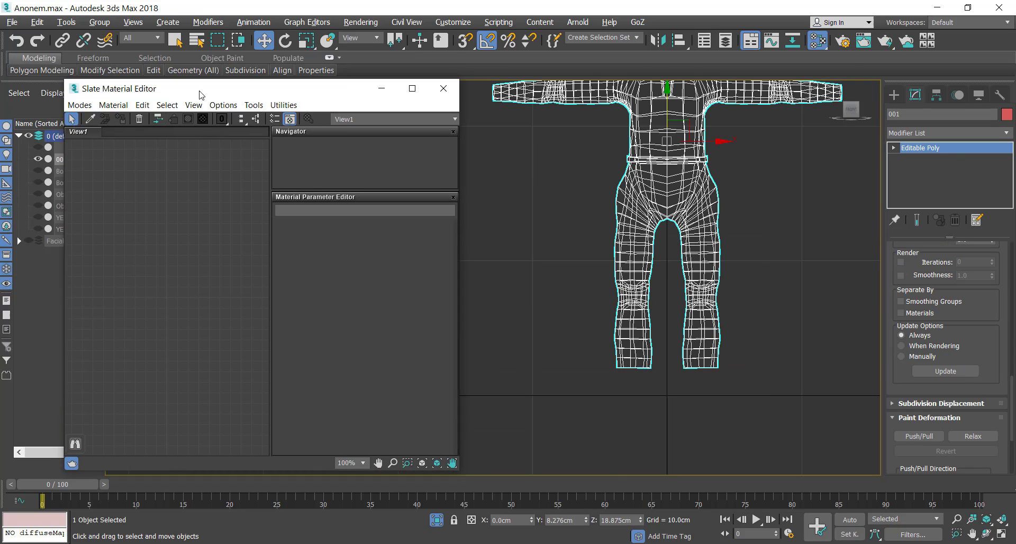
{"action": "left_click", "coordinate": [280, 120]}
{"action": "left_click_drag", "start_coordinate": [124, 296], "coordinate": [211, 280]}
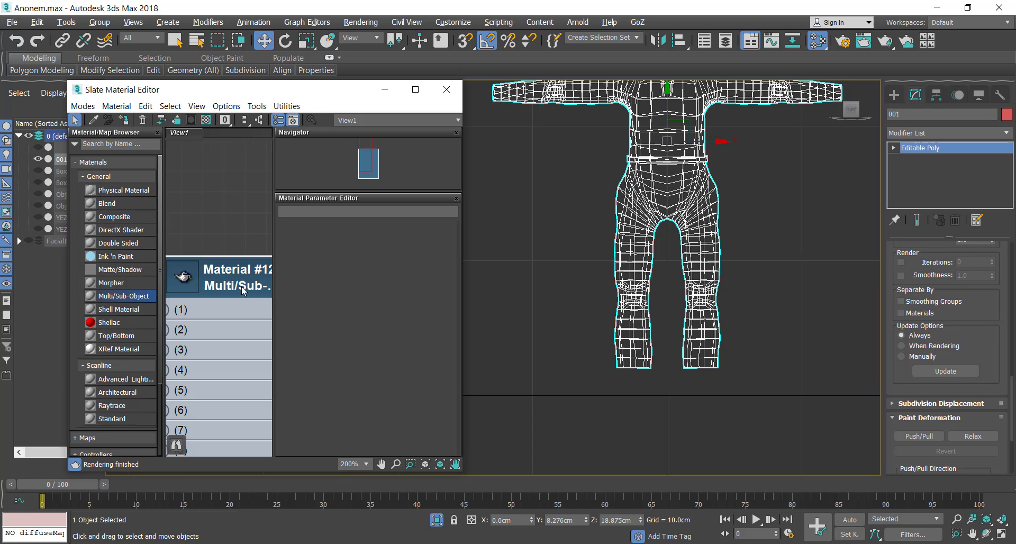
{"action": "key", "text": "Escape"}
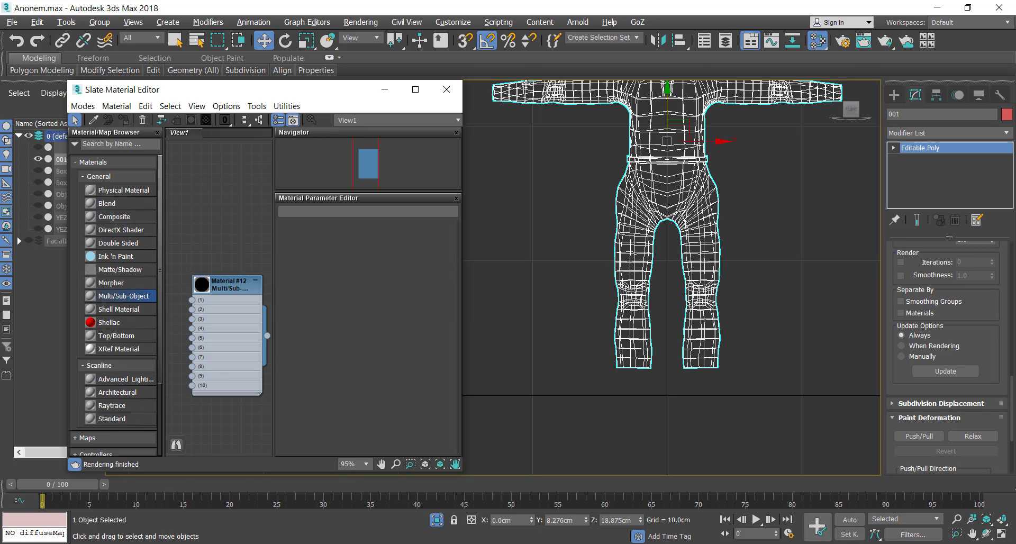
- Set the production renderer to Arnold and start an ActiveShade preview with the Scanline Renderer
{"action": "left_click", "coordinate": [842, 41]}
{"action": "scroll", "coordinate": [454, 144], "scroll_direction": "down", "scroll_amount": 2}
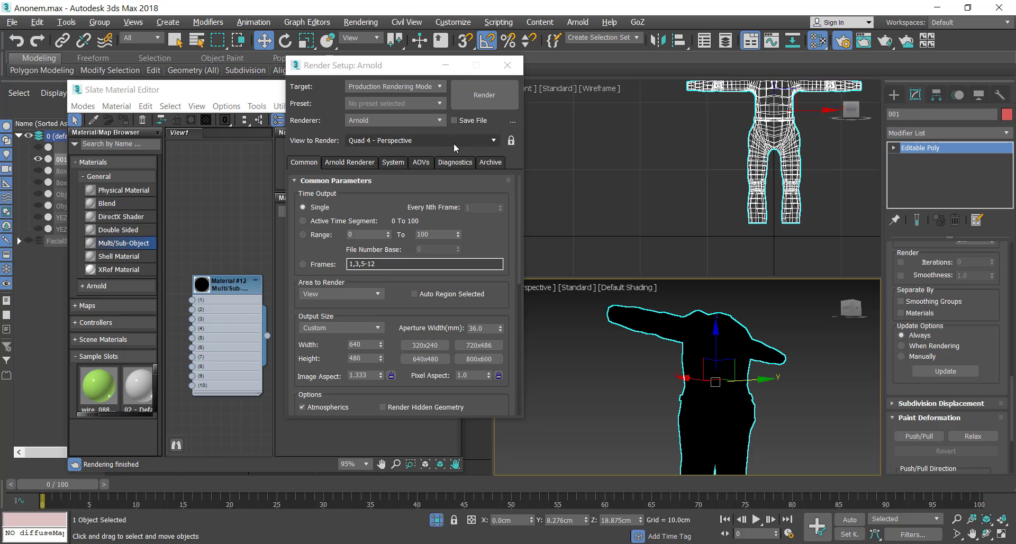
{"action": "left_click_drag", "start_coordinate": [890, 48], "coordinate": [885, 101]}
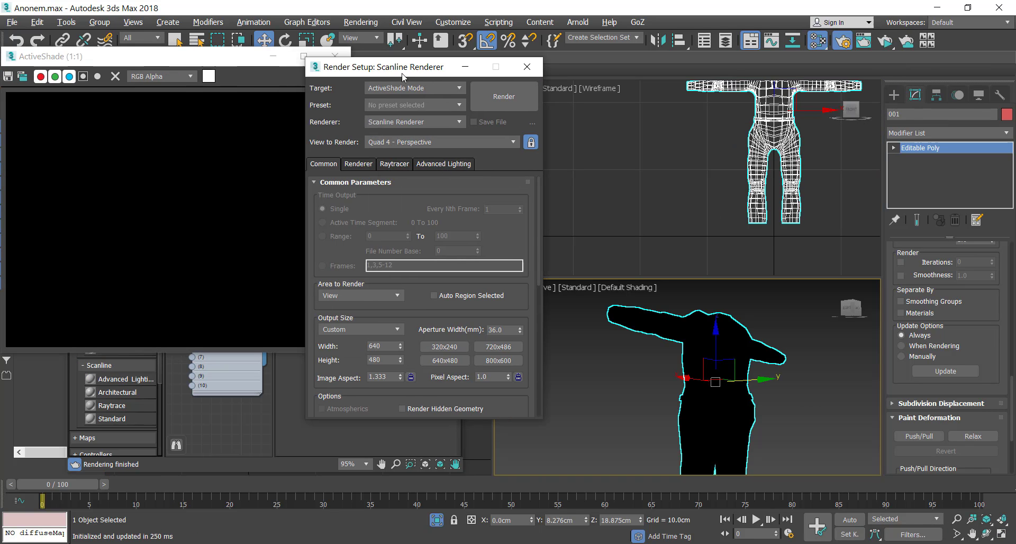
{"action": "left_click_drag", "start_coordinate": [223, 59], "coordinate": [178, 54]}
{"action": "left_click_drag", "start_coordinate": [423, 67], "coordinate": [511, 90]}
{"action": "left_click", "coordinate": [614, 89]}
{"action": "left_click_drag", "start_coordinate": [341, 89], "coordinate": [556, 75]}
- Save the scene file
{"action": "left_click", "coordinate": [12, 22]}
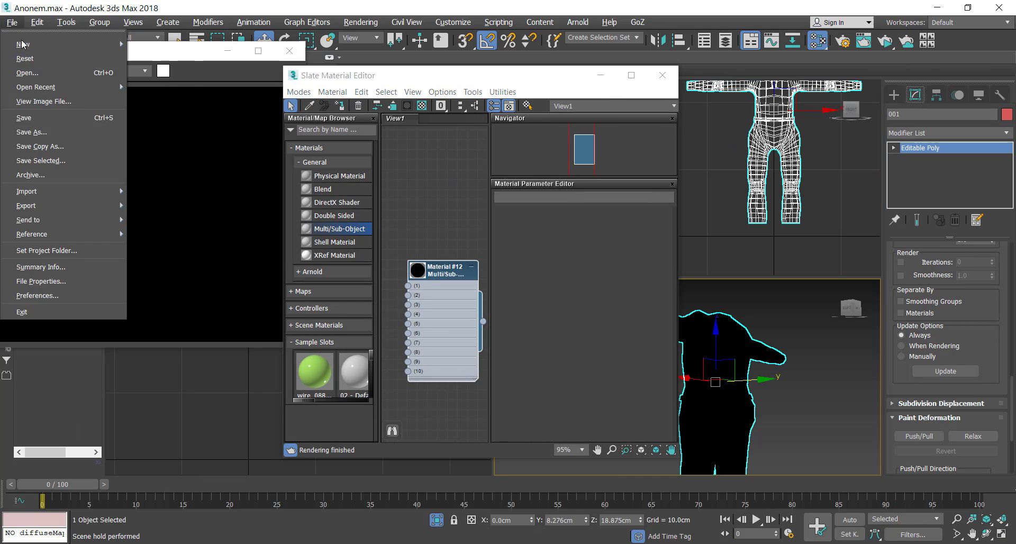
{"action": "left_click", "coordinate": [29, 116]}
- Connect a Blend material to slot 1 of the Multi/Sub-Object material and arrange the nodes in the maximized editor
{"action": "left_click", "coordinate": [577, 231]}
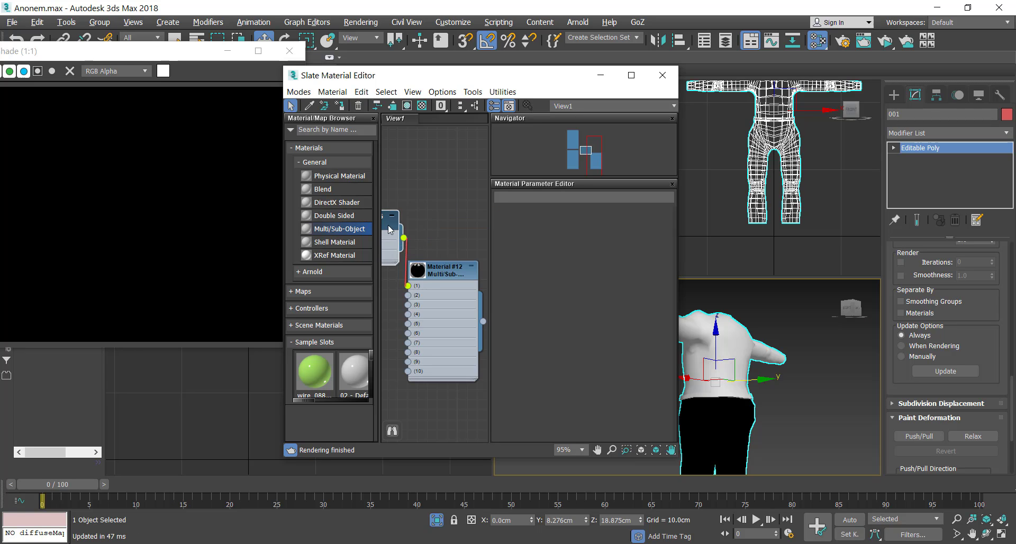
{"action": "left_click_drag", "start_coordinate": [392, 222], "coordinate": [446, 211]}
{"action": "left_click_drag", "start_coordinate": [593, 160], "coordinate": [563, 152]}
{"action": "left_click", "coordinate": [631, 75]}
{"action": "left_click_drag", "start_coordinate": [317, 197], "coordinate": [266, 197]}
{"action": "left_click_drag", "start_coordinate": [337, 258], "coordinate": [386, 207]}
- Connect a Physical Material to slot 2 of the Multi/Sub-Object material and make its base color black
{"action": "left_click_drag", "start_coordinate": [349, 232], "coordinate": [308, 265]}
{"action": "mouse_move", "coordinate": [337, 276]}
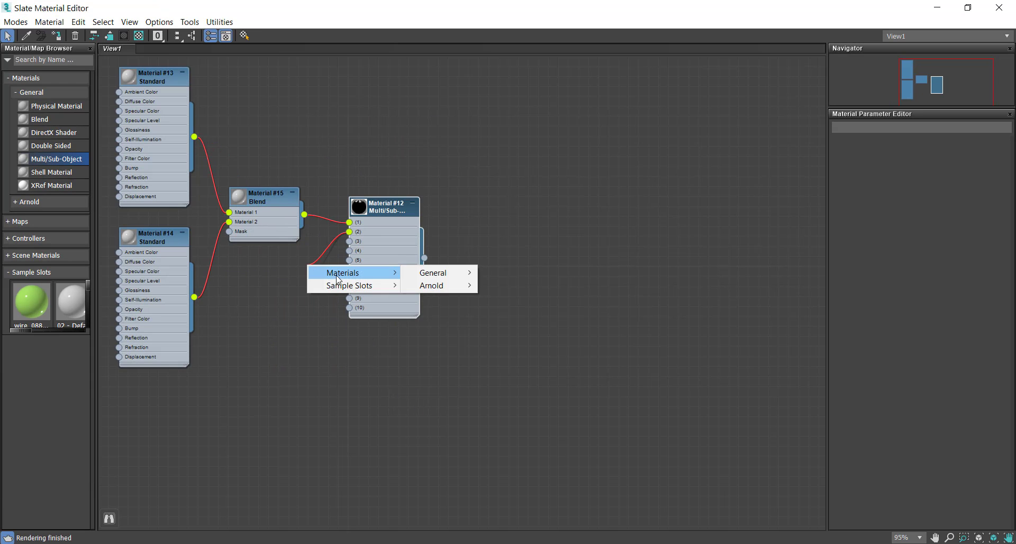
{"action": "left_click", "coordinate": [492, 273]}
{"action": "left_click", "coordinate": [862, 274]}
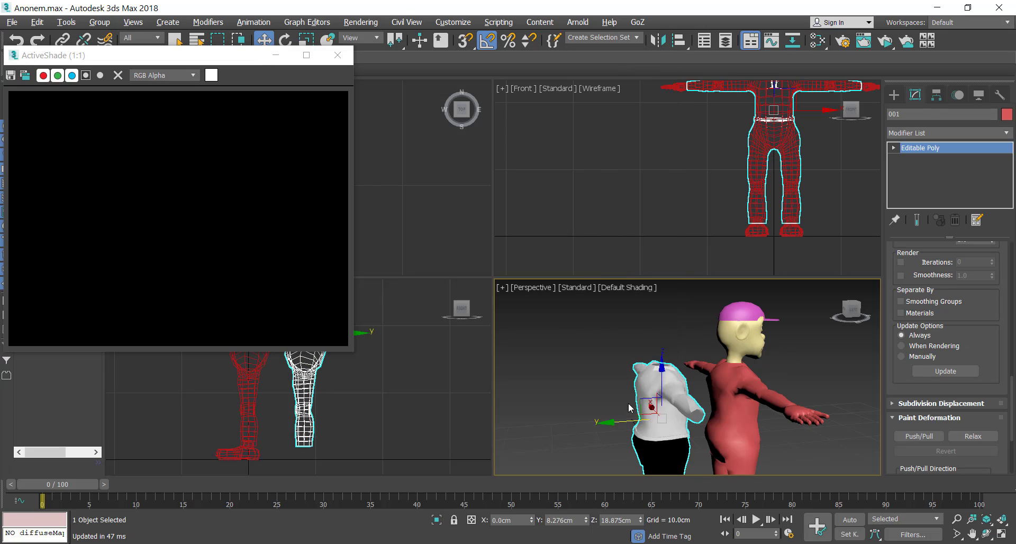
- Align the clothing to the character's body in X, Y and Z position, pivot point to pivot point
{"action": "key", "text": "alt+a"}
{"action": "left_click", "coordinate": [735, 406]}
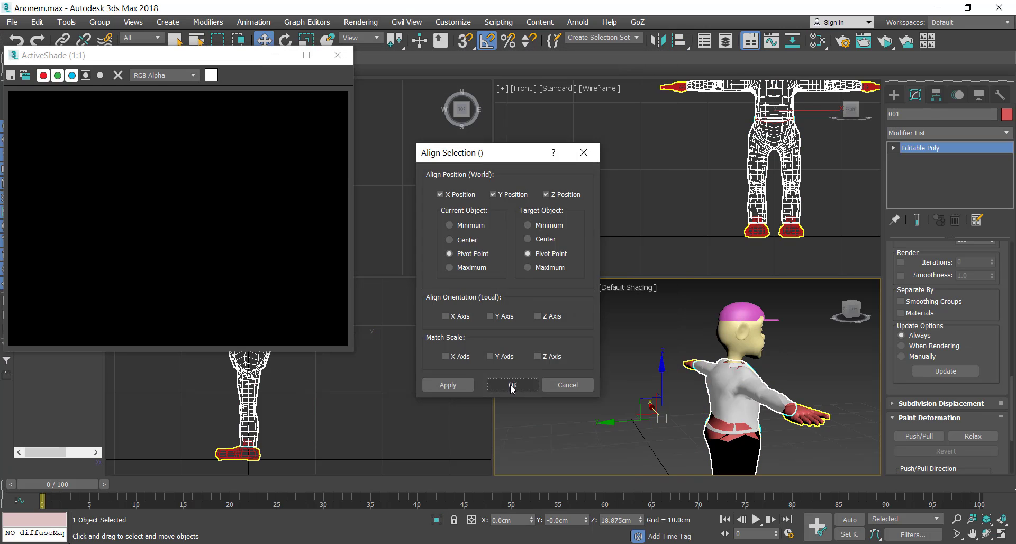
{"action": "left_click", "coordinate": [512, 386]}
- Try thickening the clothing with a Shell modifier, inspect its fit on the body, and remove the modifier
{"action": "key", "text": "alt+w"}
{"action": "middle_click_drag", "start_coordinate": [612, 414], "coordinate": [647, 316], "text": "alt"}
{"action": "left_click", "coordinate": [1007, 135]}
{"action": "key", "text": "s"}
{"action": "left_click", "coordinate": [907, 157]}
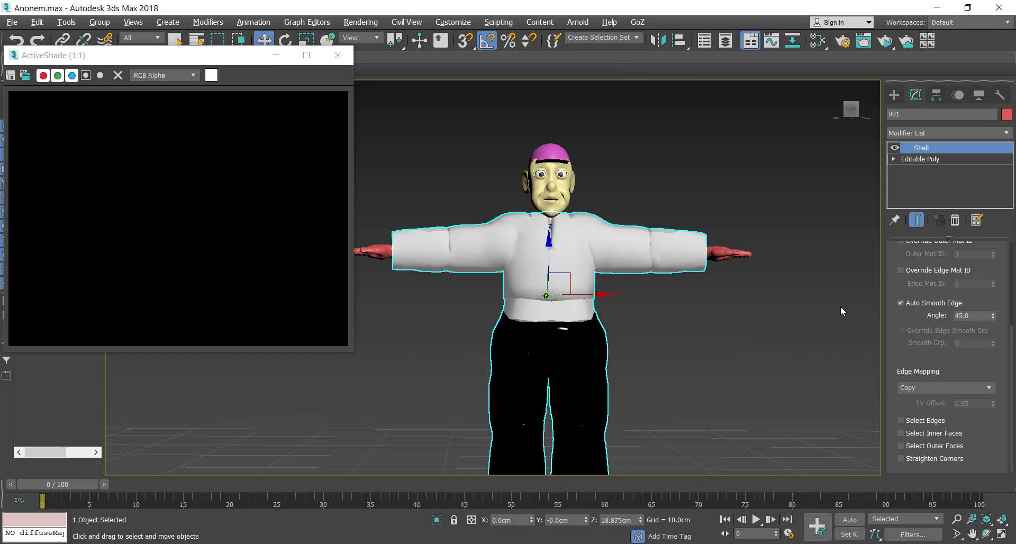
{"action": "scroll", "coordinate": [926, 254], "scroll_direction": "up", "scroll_amount": 5}
{"action": "left_click_drag", "start_coordinate": [991, 283], "coordinate": [990, 290]}
{"action": "key", "text": "ctrl+r"}
{"action": "left_click_drag", "start_coordinate": [598, 267], "coordinate": [497, 267]}
{"action": "left_click", "coordinate": [954, 219]}
- Add a Push modifier to the clothing with a push value of 0.11 cm and check that it covers the body
{"action": "left_click", "coordinate": [1007, 136]}
{"action": "key", "text": "e"}
{"action": "key", "text": "e"}
{"action": "key", "text": "e"}
{"action": "key", "text": "e"}
{"action": "key", "text": "e"}
{"action": "key", "text": "e"}
{"action": "key", "text": "e"}
{"action": "key", "text": "e"}
{"action": "key", "text": "e"}
{"action": "key", "text": "e"}
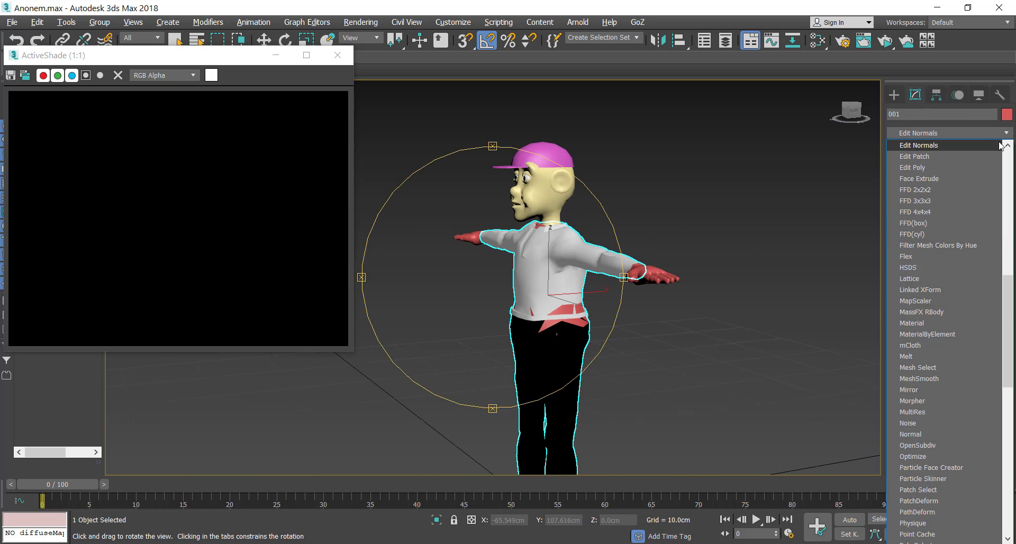
{"action": "scroll", "coordinate": [975, 191], "scroll_direction": "up", "scroll_amount": 8}
{"action": "key", "text": "e"}
{"action": "key", "text": "e"}
{"action": "key", "text": "e"}
{"action": "key", "text": "e"}
{"action": "key", "text": "e"}
{"action": "key", "text": "e"}
{"action": "key", "text": "e"}
{"action": "key", "text": "e"}
{"action": "key", "text": "e"}
{"action": "key", "text": "e"}
{"action": "key", "text": "e"}
{"action": "key", "text": "e"}
{"action": "scroll", "coordinate": [971, 191], "scroll_direction": "down", "scroll_amount": 3}
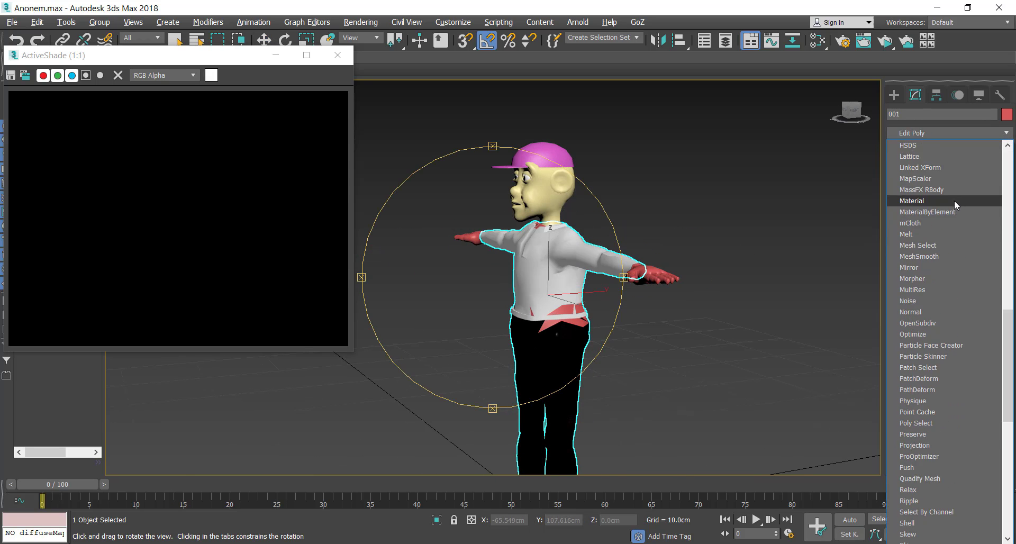
{"action": "left_click", "coordinate": [918, 467]}
{"action": "left_click_drag", "start_coordinate": [995, 269], "coordinate": [995, 263]}
{"action": "left_click_drag", "start_coordinate": [504, 271], "coordinate": [601, 295]}
{"action": "scroll", "coordinate": [605, 272], "scroll_direction": "down", "scroll_amount": 3}
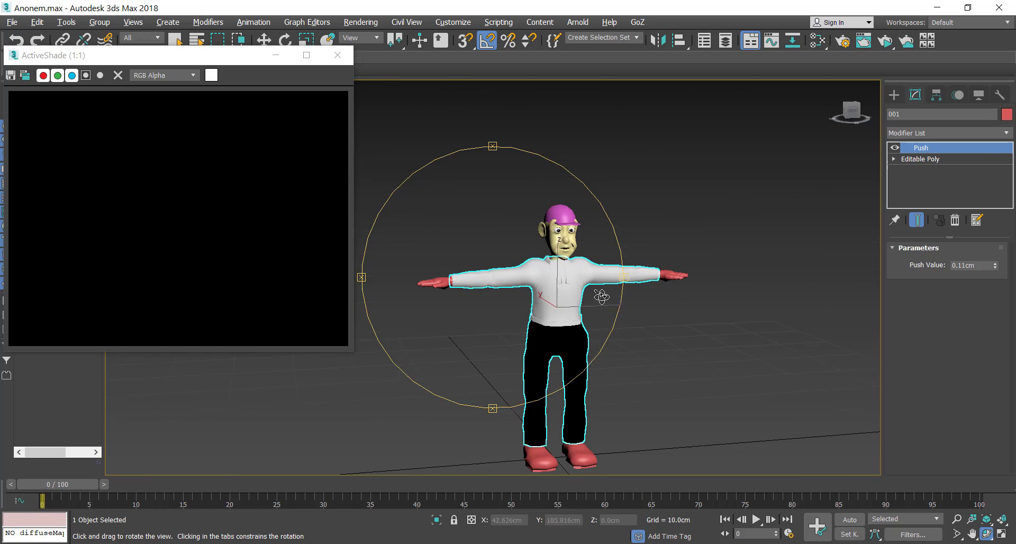
{"action": "mouse_move", "coordinate": [511, 298]}
{"action": "left_mouse_down"}
{"action": "mouse_move", "coordinate": [549, 304]}
{"action": "mouse_move", "coordinate": [501, 288]}
{"action": "left_mouse_up"}
{"action": "scroll", "coordinate": [501, 288], "scroll_direction": "up", "scroll_amount": 3}
{"action": "key", "text": "w"}
- Add a Push modifier to the cap and set its push value to 0.21 cm
{"action": "left_click", "coordinate": [562, 172]}
{"action": "left_click", "coordinate": [1005, 135]}
{"action": "key", "text": "p"}
{"action": "key", "text": "u"}
{"action": "left_click", "coordinate": [935, 220]}
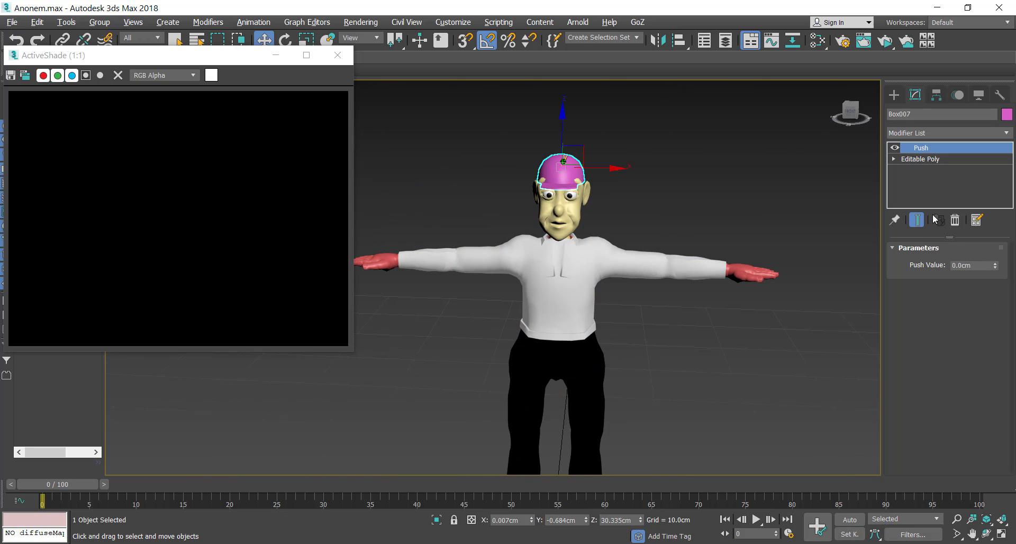
{"action": "left_click_drag", "start_coordinate": [995, 268], "coordinate": [995, 264]}
{"action": "left_click", "coordinate": [987, 534]}
{"action": "key", "text": "w"}
- Change the cap's object color to green
{"action": "left_click", "coordinate": [1006, 114]}
{"action": "left_click", "coordinate": [481, 267]}
{"action": "left_click", "coordinate": [578, 349]}
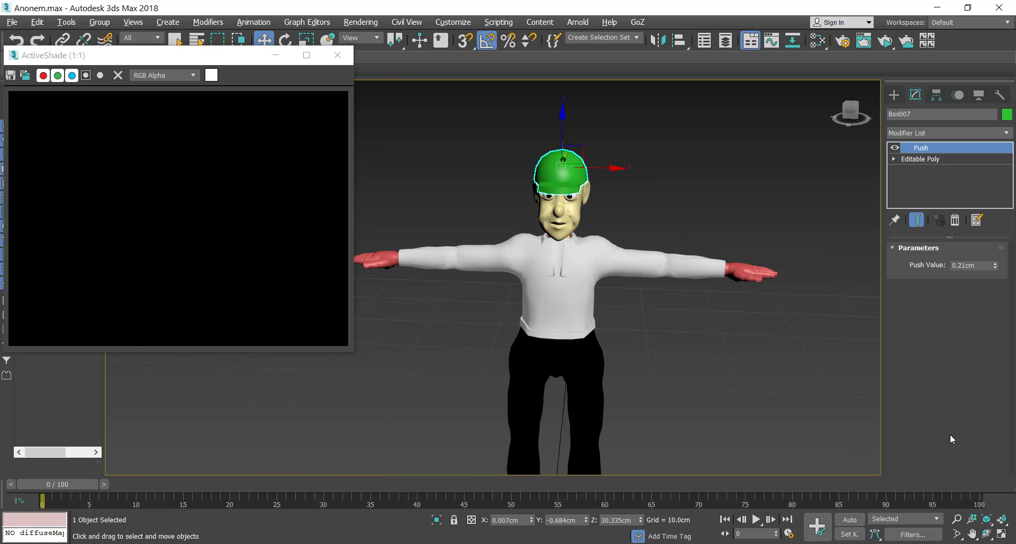
- View the character from the front and review the render setup and render options
{"action": "left_click", "coordinate": [987, 534]}
{"action": "scroll", "coordinate": [593, 304], "scroll_direction": "down", "scroll_amount": 3}
{"action": "scroll", "coordinate": [593, 304], "scroll_direction": "up", "scroll_amount": 3}
{"action": "key", "text": "w"}
{"action": "left_click", "coordinate": [843, 41]}
{"action": "left_click", "coordinate": [617, 91]}
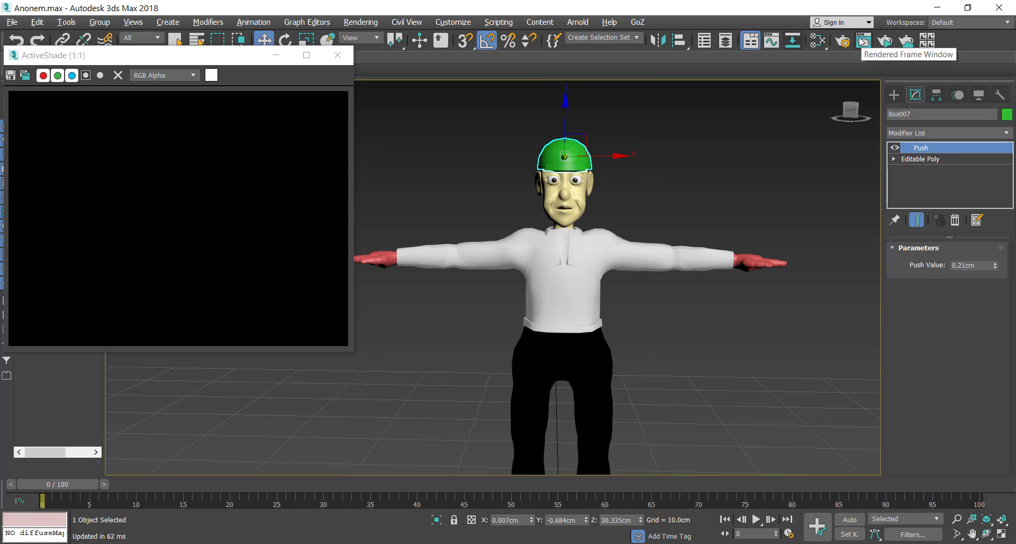
{"action": "left_click_drag", "start_coordinate": [885, 41], "coordinate": [885, 61]}
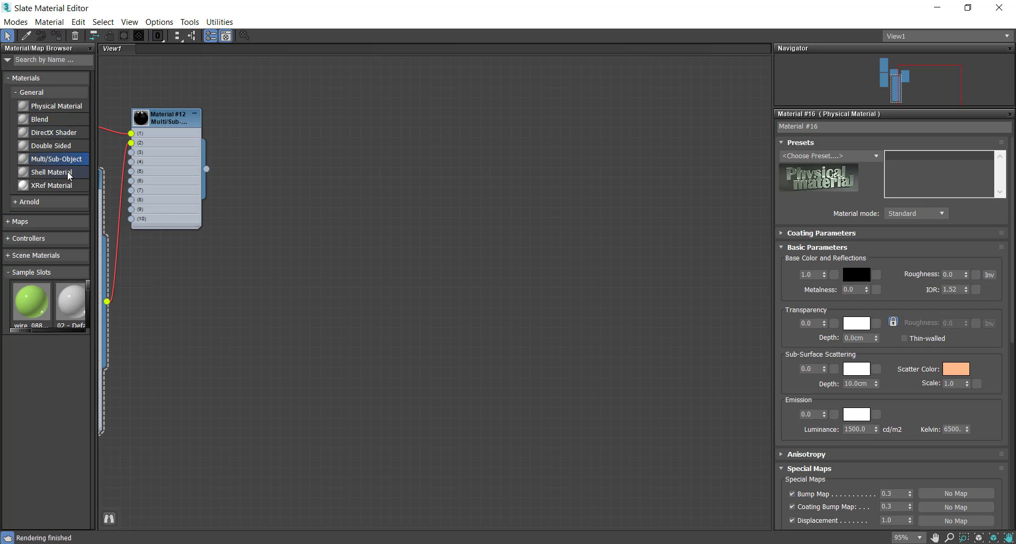
- Add another Physical Material, connect it to slot 3 of the Multi/Sub-Object material, and place its node below
{"action": "left_click_drag", "start_coordinate": [53, 105], "coordinate": [374, 207]}
{"action": "left_click_drag", "start_coordinate": [166, 118], "coordinate": [266, 118]}
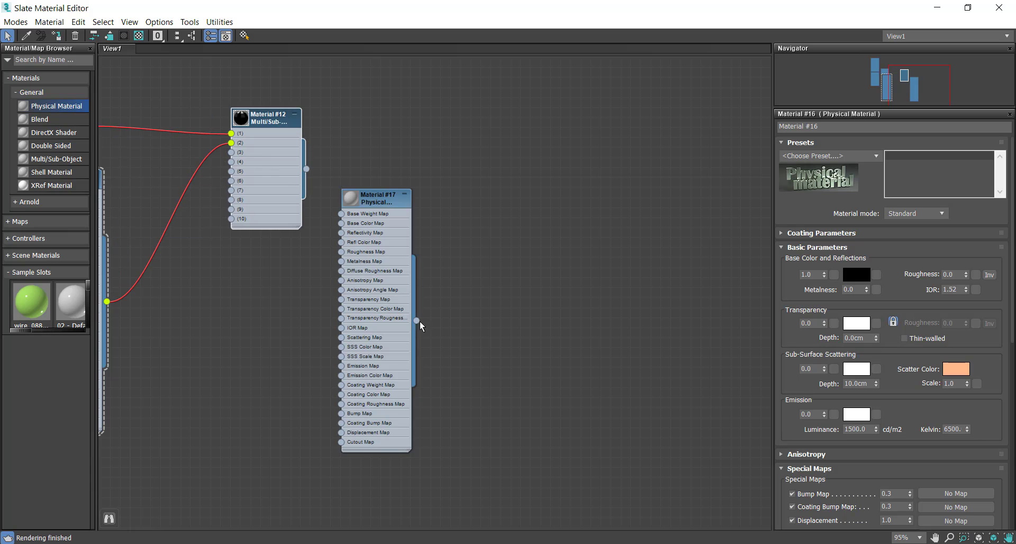
{"action": "left_click_drag", "start_coordinate": [417, 321], "coordinate": [231, 153]}
{"action": "left_click_drag", "start_coordinate": [376, 203], "coordinate": [186, 273]}
- Set the slot 3 Physical Material's base color to a dark red and minimize the material editor
{"action": "double_click", "coordinate": [177, 273]}
{"action": "left_click", "coordinate": [855, 278]}
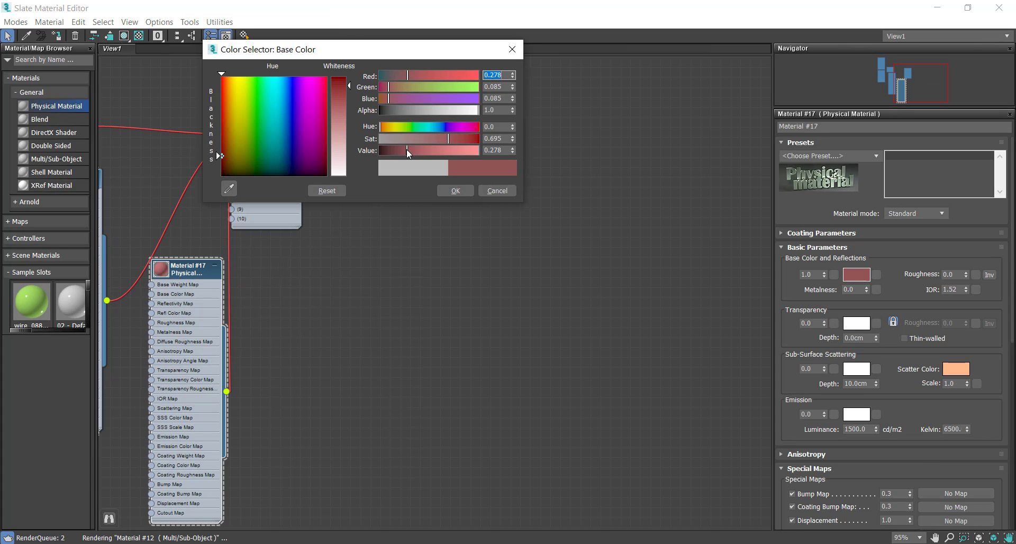
{"action": "left_click_drag", "start_coordinate": [408, 153], "coordinate": [400, 154]}
{"action": "left_click", "coordinate": [455, 191]}
{"action": "left_click", "coordinate": [937, 8]}
- Select the face as an element of the head mesh, review its polygon properties, and leave element editing
{"action": "left_click", "coordinate": [975, 263]}
{"action": "left_click", "coordinate": [533, 157]}
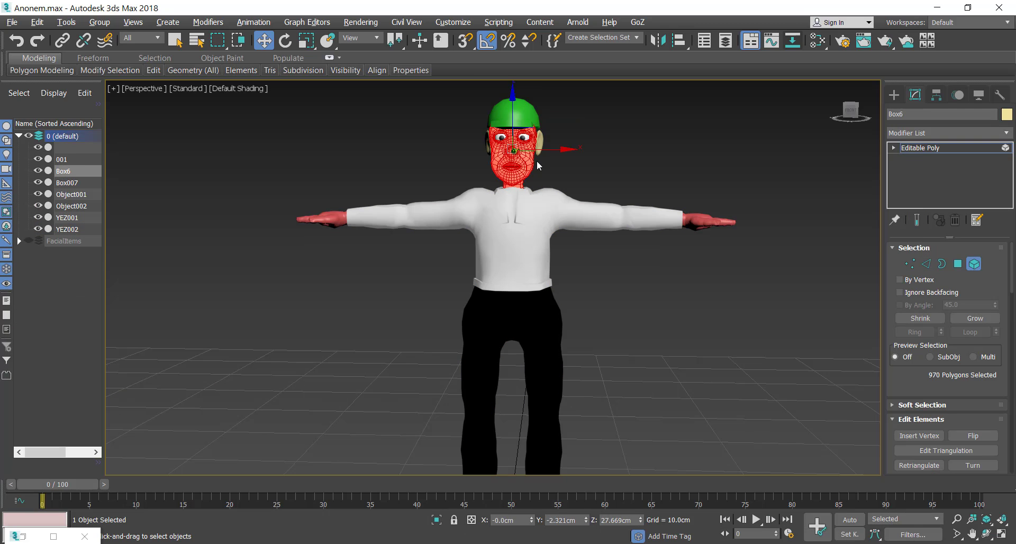
{"action": "scroll", "coordinate": [984, 271], "scroll_direction": "down", "scroll_amount": 9}
{"action": "left_click", "coordinate": [955, 148]}
- Select the body mesh, pick its hand geometry as an element, and change that element's material ID
{"action": "left_click", "coordinate": [699, 220]}
{"action": "left_click", "coordinate": [956, 148]}
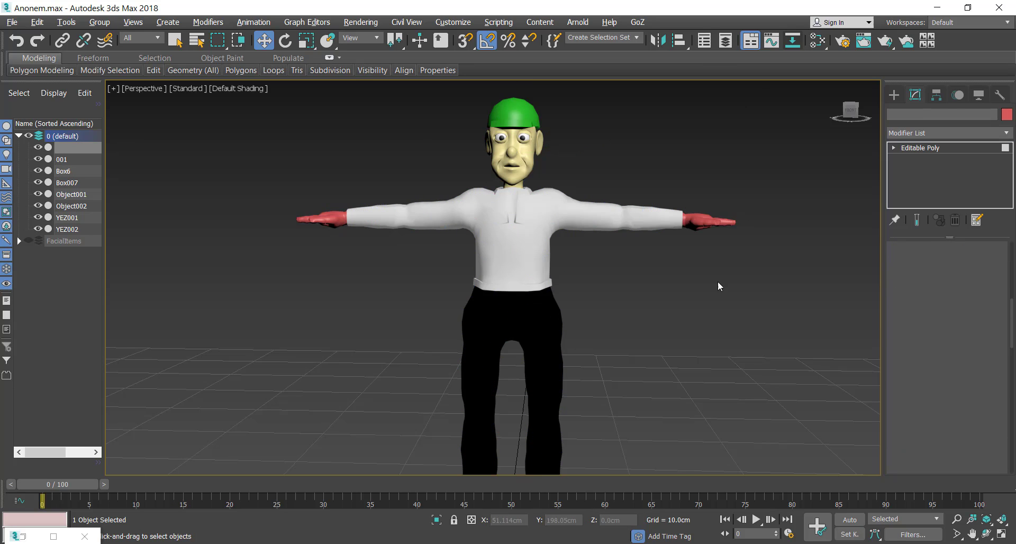
{"action": "left_click", "coordinate": [693, 223]}
{"action": "left_click", "coordinate": [992, 460]}
- Isolate the body mesh and set the material ID of both shoe elements to 1
{"action": "middle_click_drag", "start_coordinate": [598, 455], "coordinate": [637, 288]}
{"action": "left_click", "coordinate": [586, 335]}
{"action": "left_click", "coordinate": [517, 336], "text": "ctrl"}
{"action": "scroll", "coordinate": [558, 392], "scroll_direction": "up", "scroll_amount": 5}
{"action": "left_click", "coordinate": [438, 519]}
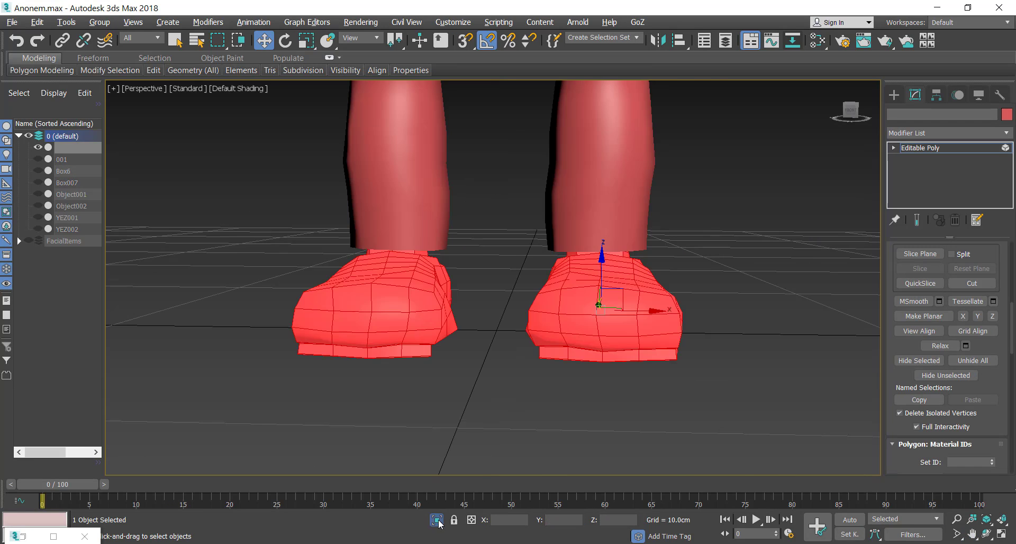
{"action": "left_click", "coordinate": [438, 520]}
{"action": "left_click", "coordinate": [438, 520]}
{"action": "left_click", "coordinate": [987, 534]}
{"action": "left_click_drag", "start_coordinate": [428, 264], "coordinate": [531, 236]}
{"action": "right_click", "coordinate": [531, 236]}
{"action": "scroll", "coordinate": [993, 338], "scroll_direction": "down", "scroll_amount": 3}
{"action": "left_click", "coordinate": [994, 335]}
- Show the shoes in the right side view and select the shoe polygons around the ankle
{"action": "key", "text": "alt+w"}
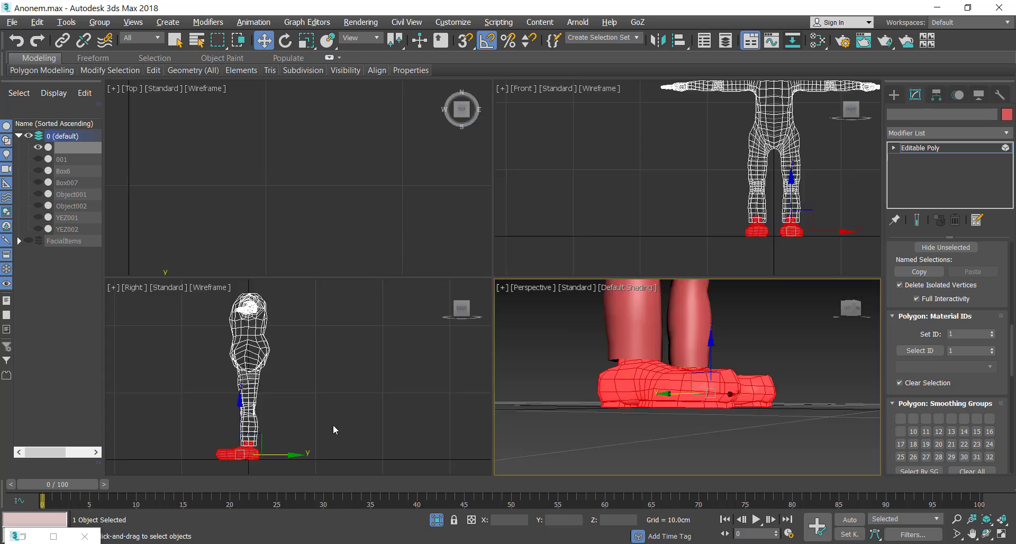
{"action": "scroll", "coordinate": [333, 428], "scroll_direction": "up", "scroll_amount": 5}
{"action": "key", "text": "alt+w"}
{"action": "key", "text": "4"}
{"action": "key", "text": "5"}
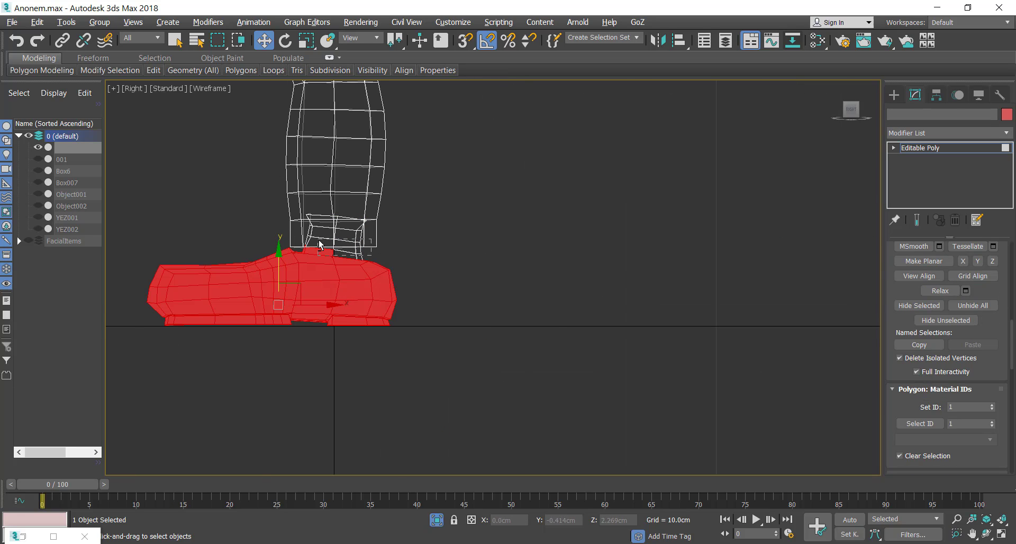
- Move the Multi/Sub-Object node, assign that material to the body mesh, and close the material editor
{"action": "left_click", "coordinate": [53, 537]}
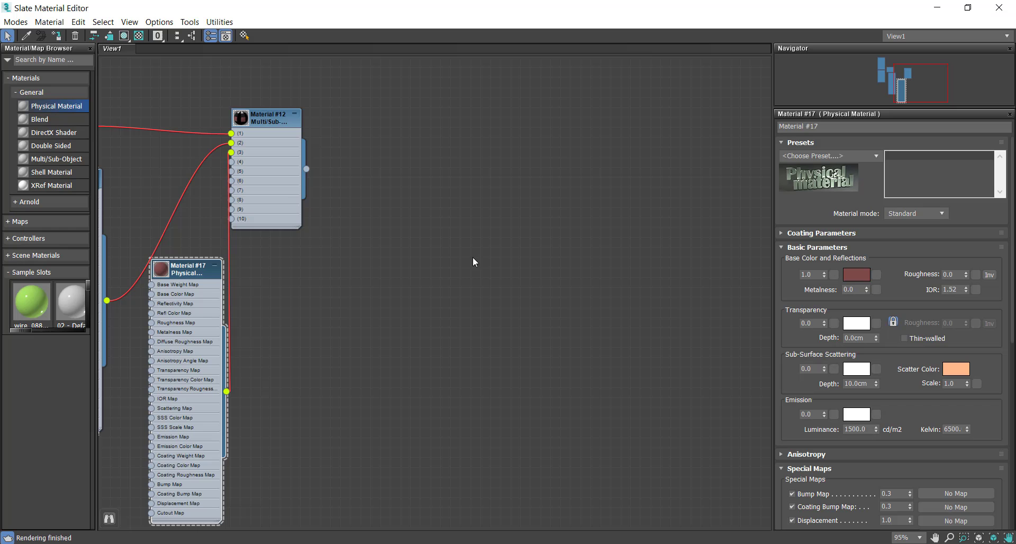
{"action": "left_click_drag", "start_coordinate": [265, 116], "coordinate": [329, 180]}
{"action": "left_click", "coordinate": [968, 7]}
{"action": "left_click", "coordinate": [921, 148]}
{"action": "left_click_drag", "start_coordinate": [455, 60], "coordinate": [289, 103]}
{"action": "key", "text": "alt+w"}
{"action": "left_click", "coordinate": [529, 102]}
- End the body's isolation and render the whole character in the perspective view
{"action": "middle_click", "coordinate": [583, 350]}
{"action": "key", "text": "alt+w"}
{"action": "scroll", "coordinate": [583, 350], "scroll_direction": "down", "scroll_amount": 6}
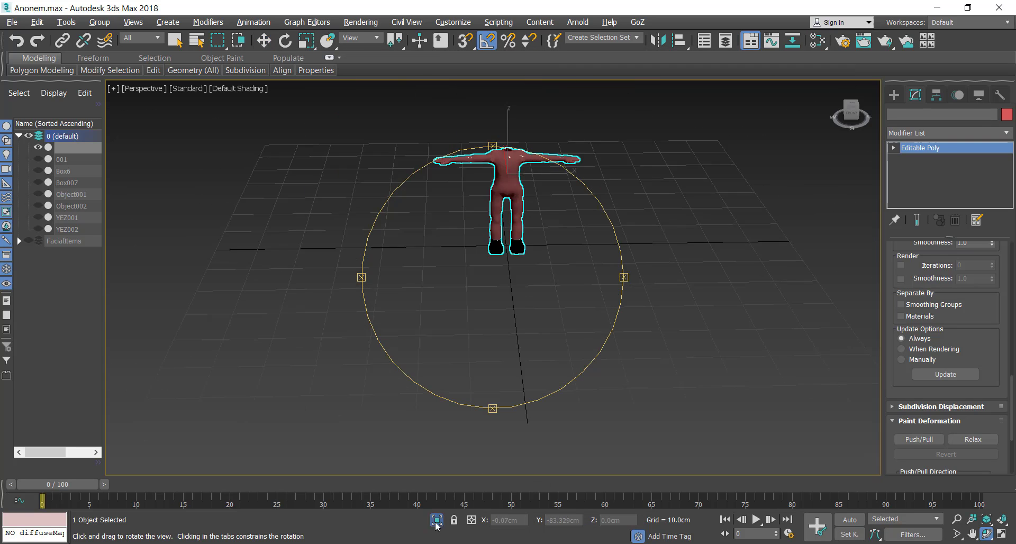
{"action": "left_click", "coordinate": [437, 520]}
{"action": "middle_click_drag", "start_coordinate": [497, 338], "coordinate": [583, 300], "text": "alt"}
{"action": "scroll", "coordinate": [522, 347], "scroll_direction": "down", "scroll_amount": 3}
{"action": "key", "text": "w"}
{"action": "key", "text": "shift+q"}
{"action": "left_click", "coordinate": [522, 66]}
- Check the environment settings and the material nodes, and render the character again
{"action": "left_click", "coordinate": [361, 23]}
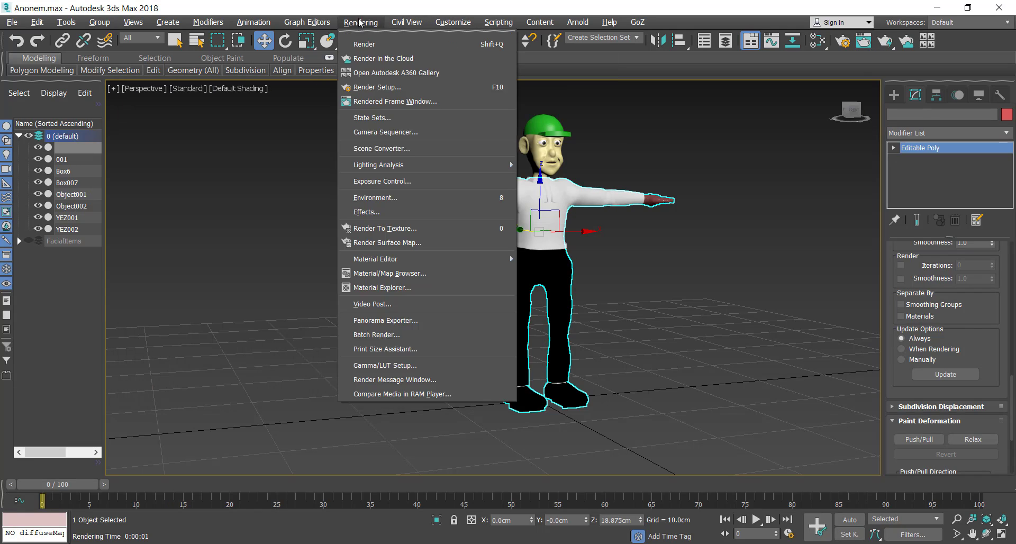
{"action": "left_click", "coordinate": [377, 198]}
{"action": "key", "text": "8"}
{"action": "key", "text": "m"}
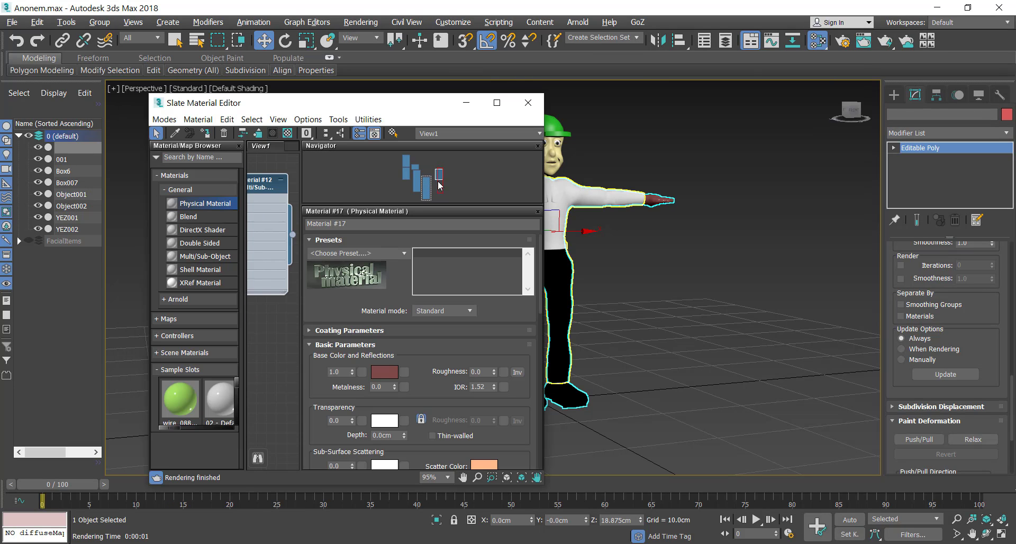
{"action": "left_click", "coordinate": [529, 103]}
{"action": "key", "text": "shift+q"}
{"action": "left_click", "coordinate": [523, 65]}
- Reopen the material editor, hide the Material/Map Browser, and open the parameters of the black Physical Material #16
{"action": "middle_click_drag", "start_coordinate": [592, 298], "coordinate": [609, 283], "text": "alt"}
{"action": "scroll", "coordinate": [609, 283], "scroll_direction": "up", "scroll_amount": 3}
{"action": "left_click", "coordinate": [817, 40]}
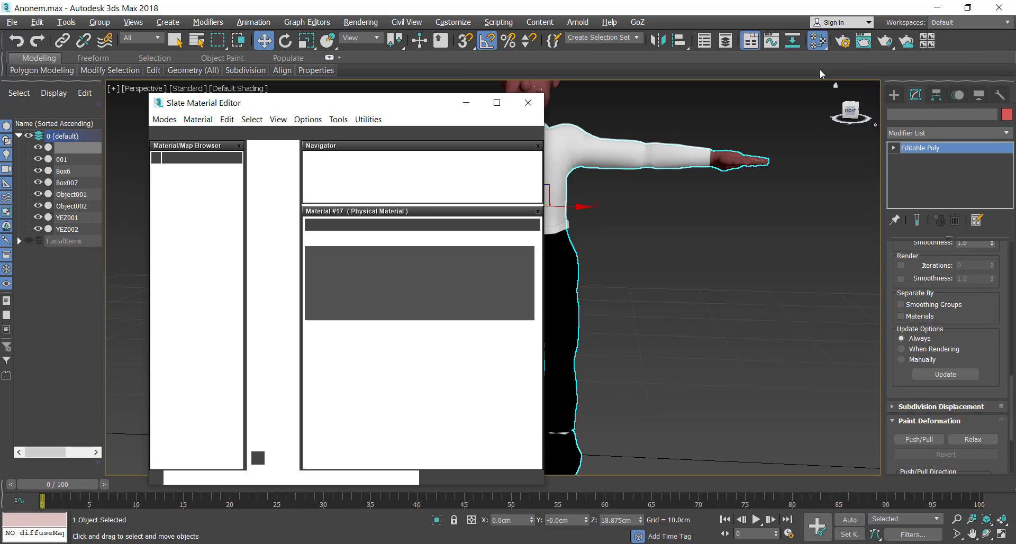
{"action": "left_click", "coordinate": [239, 146]}
{"action": "left_click_drag", "start_coordinate": [439, 180], "coordinate": [413, 175]}
{"action": "double_click", "coordinate": [268, 271]}
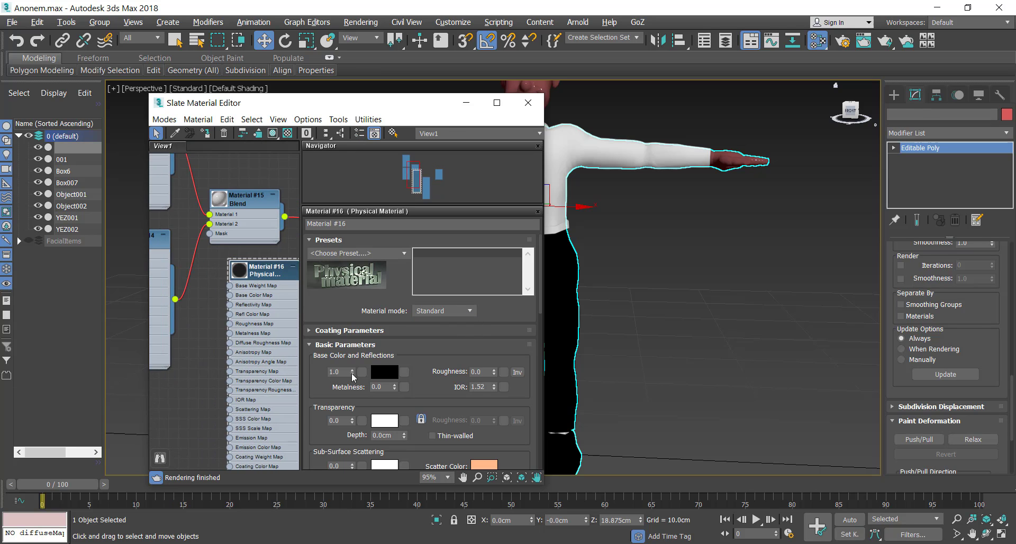
- Set the black material's base weight to 0.0, roughness to 0.42 and IOR to 0.1, and render the character
{"action": "left_click_drag", "start_coordinate": [351, 372], "coordinate": [319, 361]}
{"action": "left_click_drag", "start_coordinate": [412, 393], "coordinate": [418, 195]}
{"action": "key", "text": "shift+q"}
{"action": "left_click", "coordinate": [466, 66]}
{"action": "left_click_drag", "start_coordinate": [407, 354], "coordinate": [464, 483]}
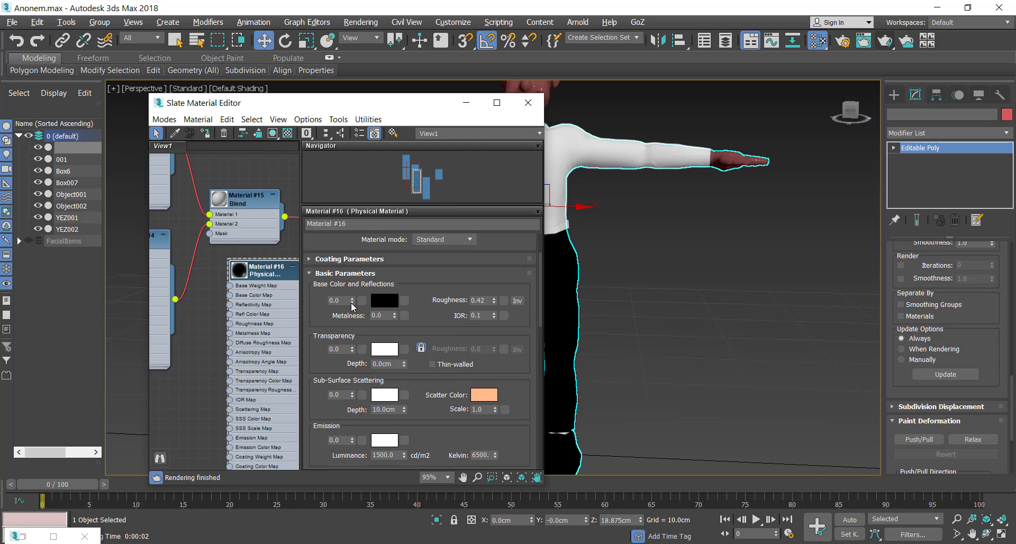
{"action": "left_click", "coordinate": [889, 44]}
{"action": "left_click", "coordinate": [528, 66]}
- Open the parameters of the Physical Material connected to slot 3
{"action": "left_click_drag", "start_coordinate": [415, 182], "coordinate": [426, 186]}
{"action": "double_click", "coordinate": [232, 308]}
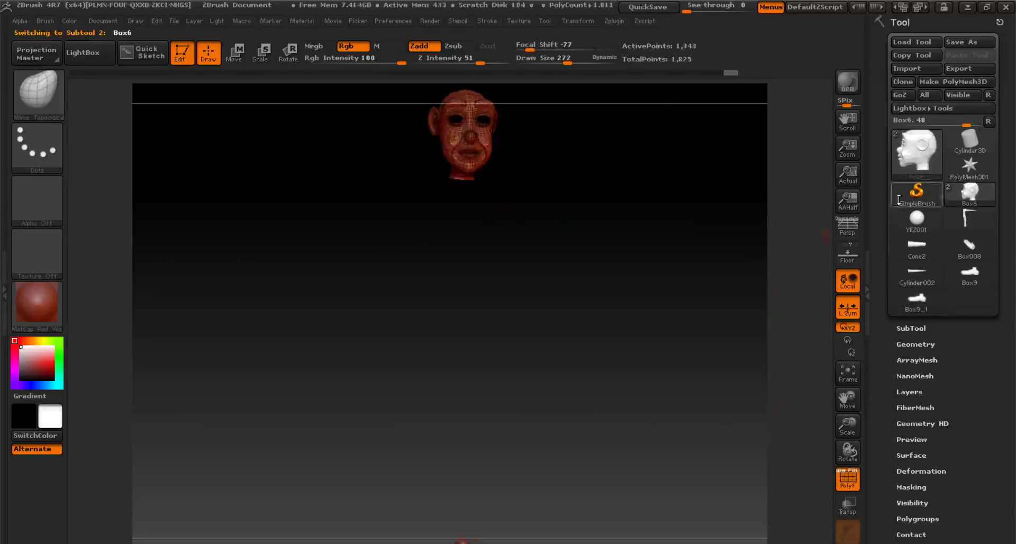
- Switch to ZBrush and frame the character's head subtool in the view
{"action": "left_click", "coordinate": [848, 373]}
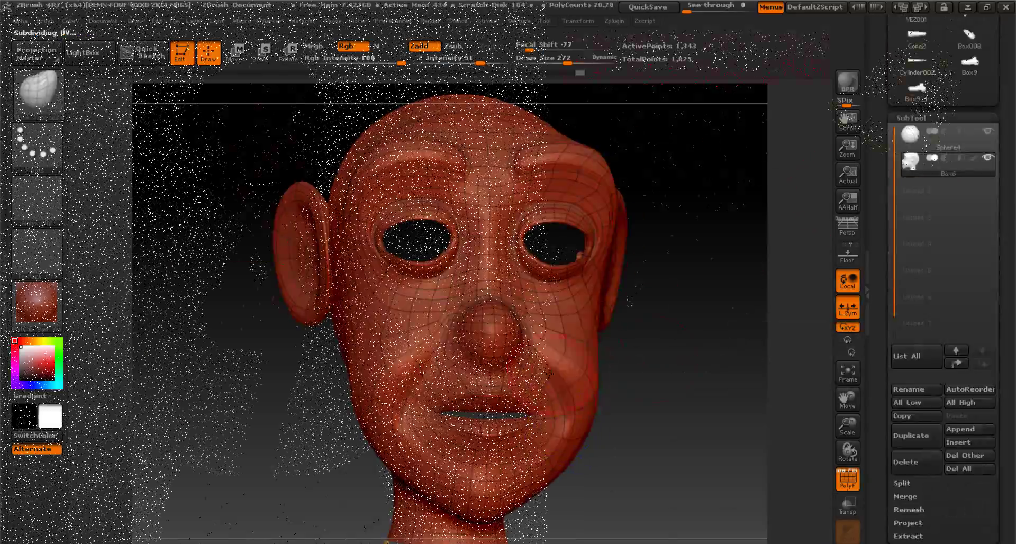